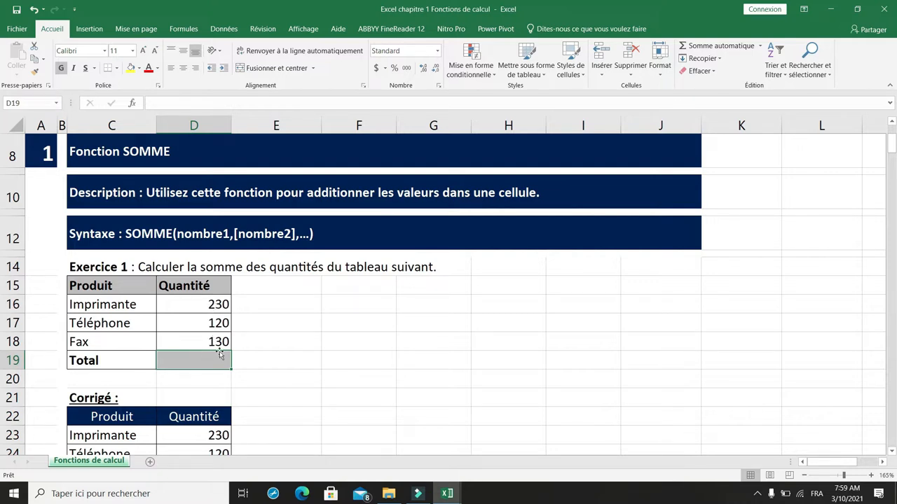
- Calculate the total quantity of the Exercice 1 table in D19 with the formula =SOMME(D16:D18)
{"action": "type", "text": "=somme"}
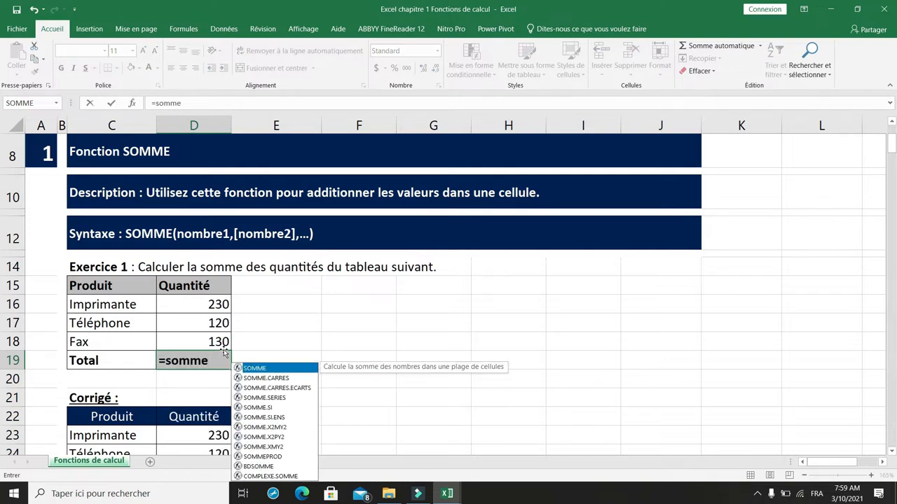
{"action": "type", "text": "("}
{"action": "left_click_drag", "start_coordinate": [212, 302], "coordinate": [208, 343]}
{"action": "type", "text": ")"}
{"action": "key", "text": "Return"}
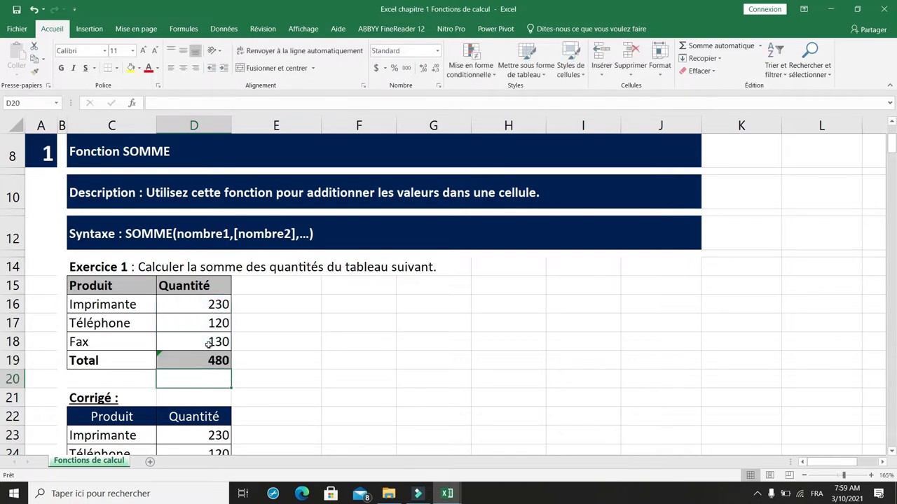
{"action": "left_click", "coordinate": [193, 361]}
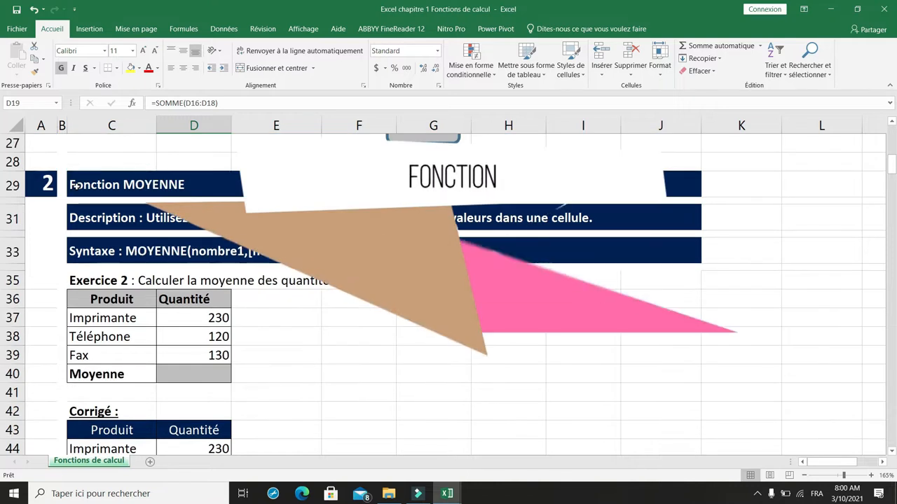
- Calculate the average quantity of the Exercice 2 table in D40 with the formula =MOYENNE(D37:D39)
{"action": "left_click", "coordinate": [77, 186]}
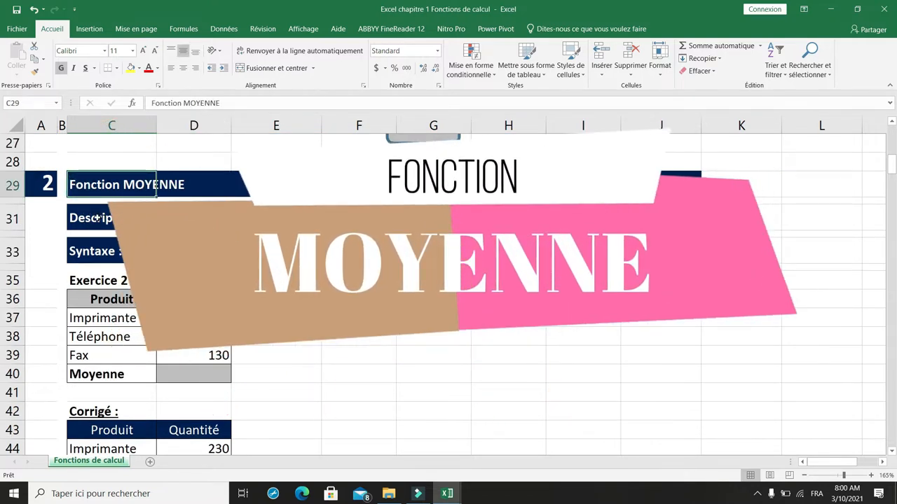
{"action": "left_click", "coordinate": [98, 218]}
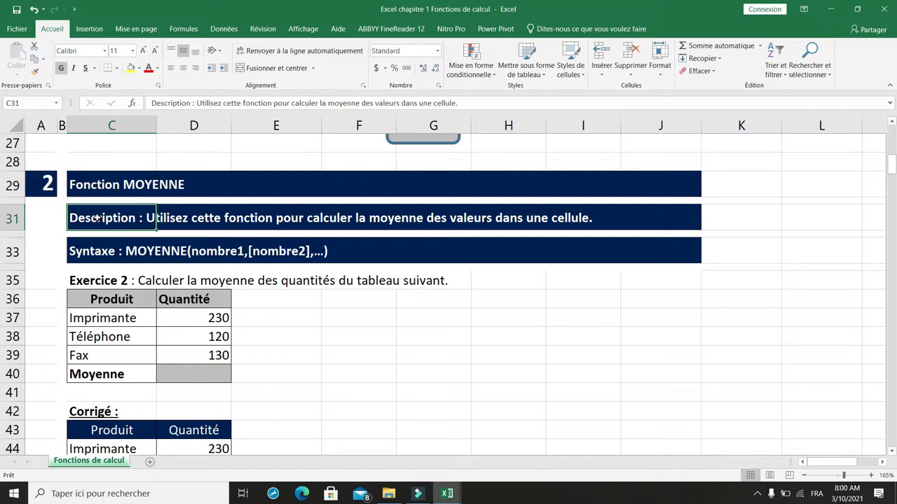
{"action": "scroll", "coordinate": [280, 326], "scroll_direction": "down", "scroll_amount": 1}
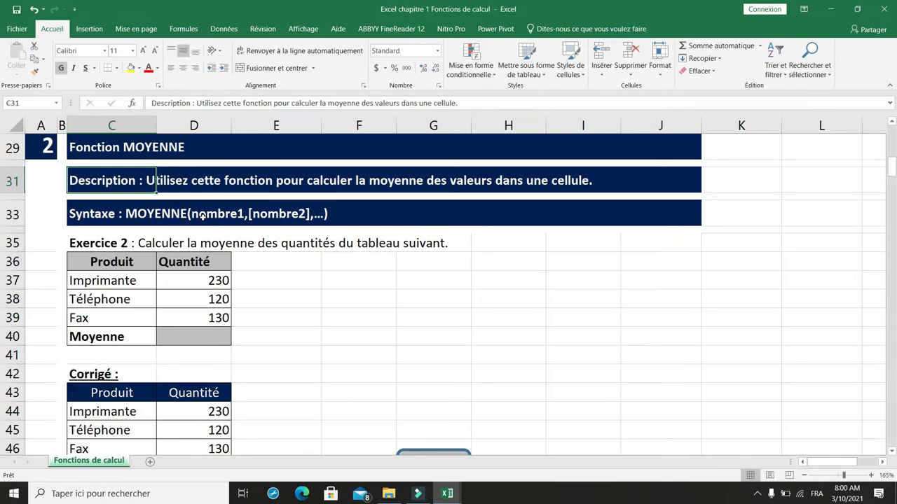
{"action": "left_click", "coordinate": [191, 281]}
{"action": "scroll", "coordinate": [207, 306], "scroll_direction": "down", "scroll_amount": 1}
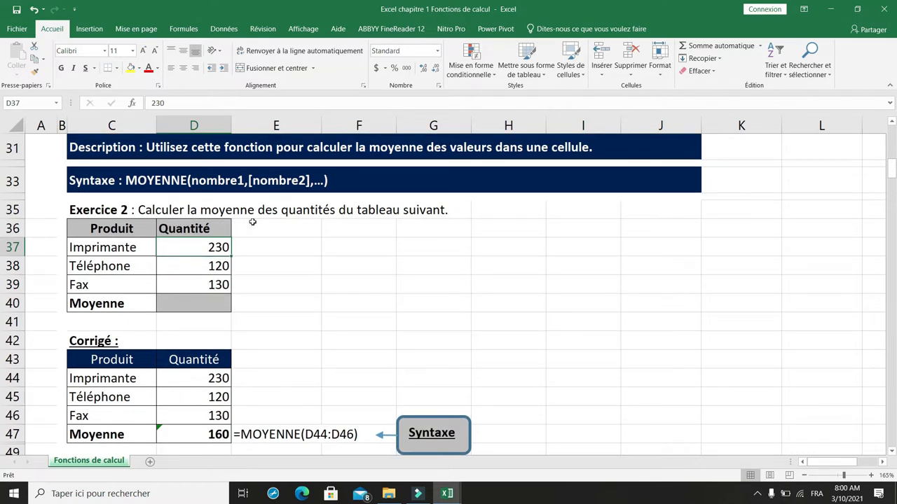
{"action": "left_click", "coordinate": [187, 300]}
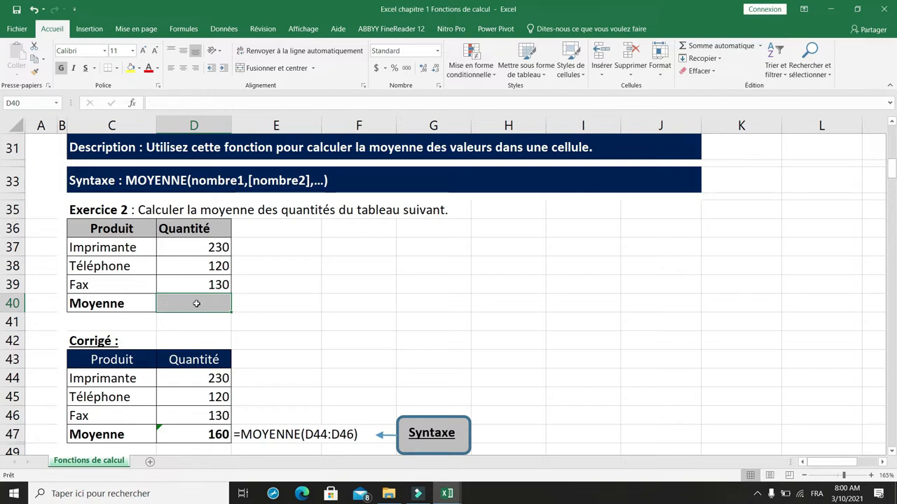
{"action": "type", "text": "="}
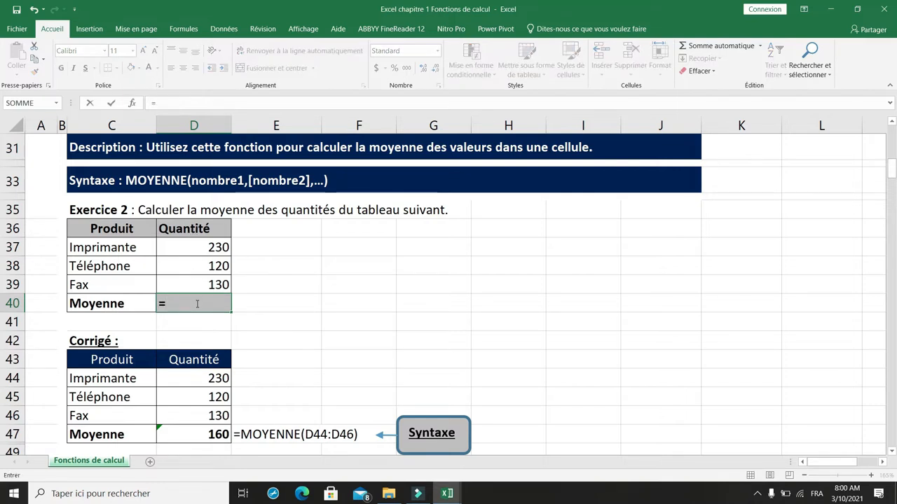
{"action": "type", "text": "moyenne("}
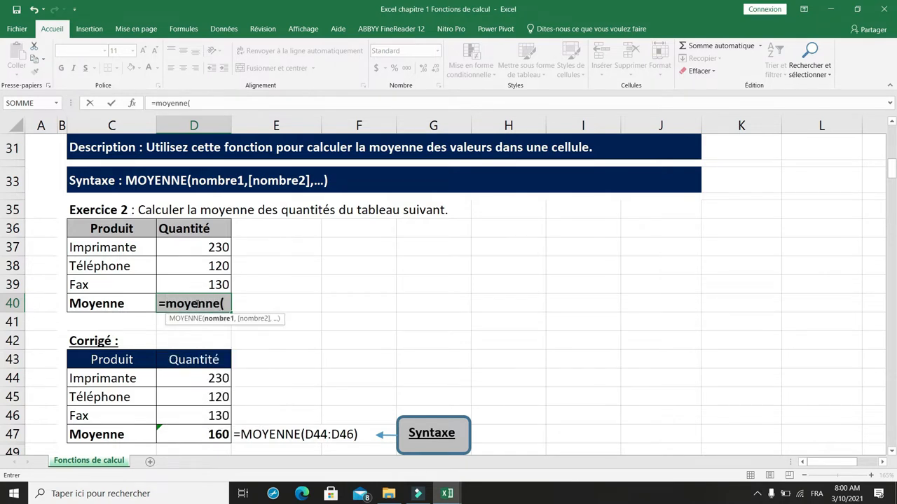
{"action": "left_click_drag", "start_coordinate": [213, 248], "coordinate": [214, 277]}
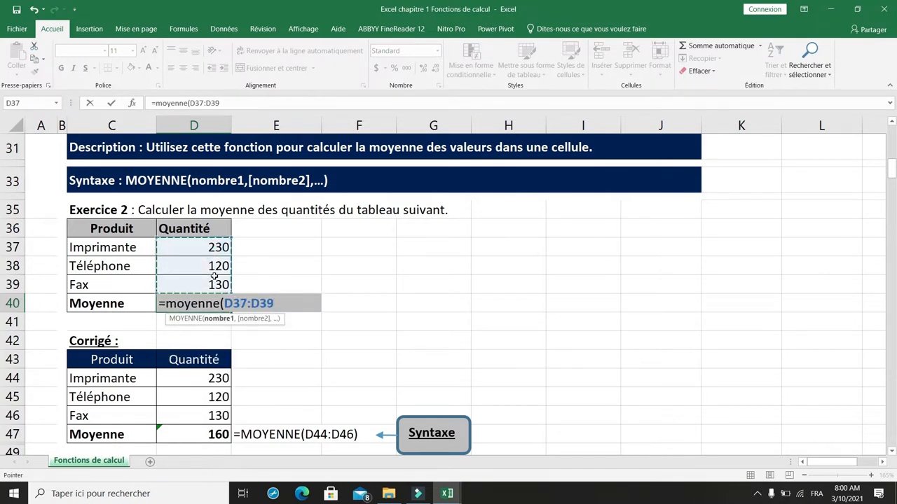
{"action": "type", "text": ")"}
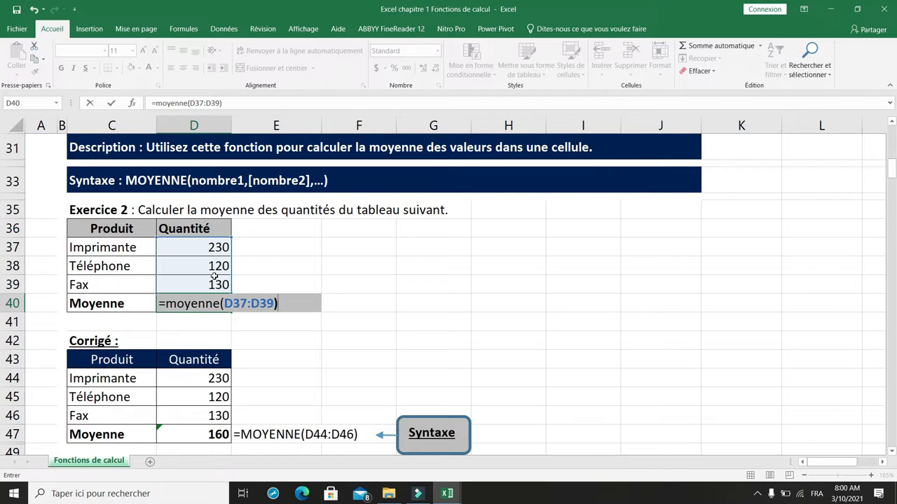
{"action": "key", "text": "Return"}
{"action": "key", "text": "Up"}
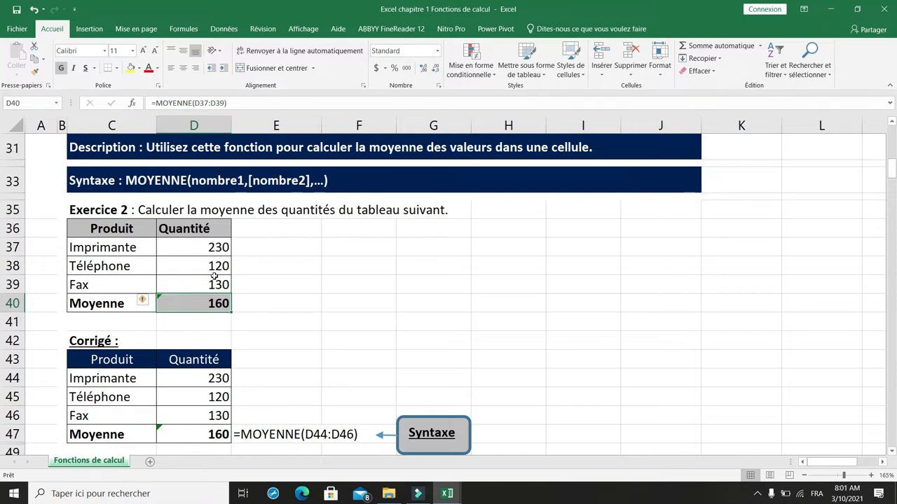
{"action": "key", "text": "Down"}
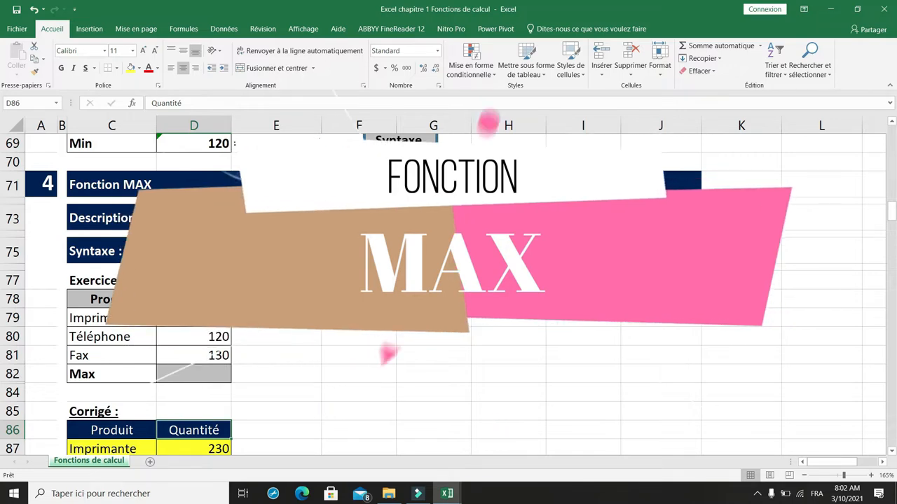
- Calculate the maximum quantity of the Exercice 4 table in D82 with the formula =MAX(D79:D81)
{"action": "left_click", "coordinate": [110, 245]}
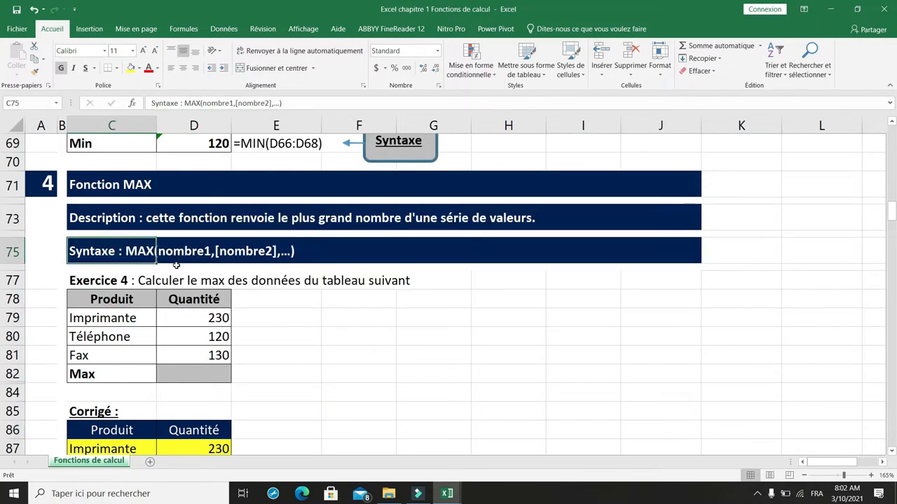
{"action": "key", "text": "Down"}
{"action": "key", "text": "Down"}
{"action": "key", "text": "Down"}
{"action": "key", "text": "Down"}
{"action": "key", "text": "Down"}
{"action": "key", "text": "Down"}
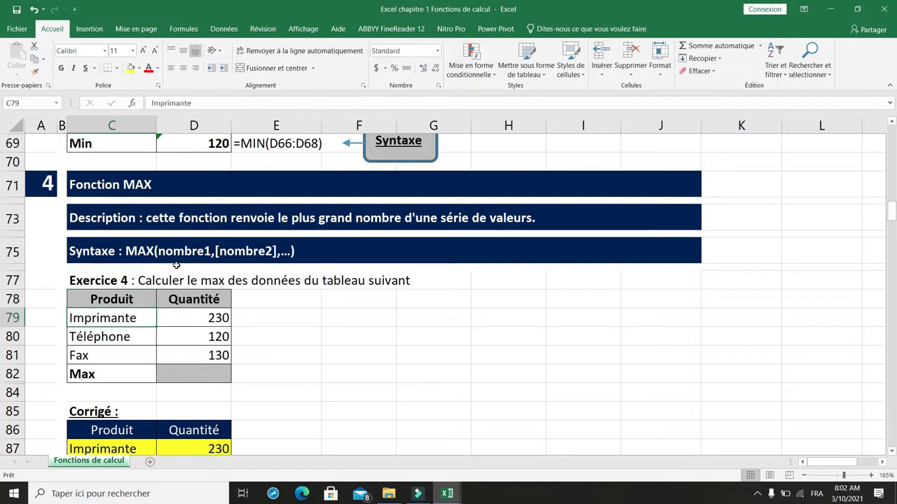
{"action": "key", "text": "Down"}
{"action": "key", "text": "Down"}
{"action": "key", "text": "Down"}
{"action": "key", "text": "Down"}
{"action": "key", "text": "Down"}
{"action": "key", "text": "Down"}
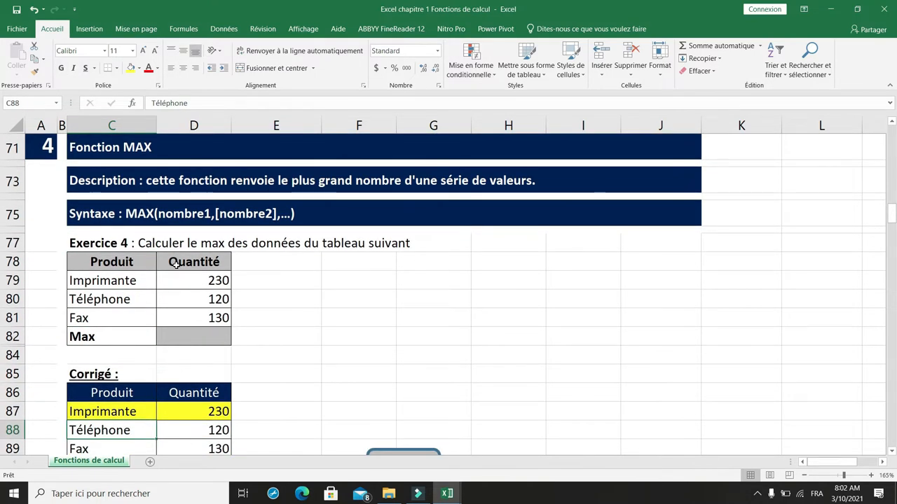
{"action": "left_click", "coordinate": [200, 336]}
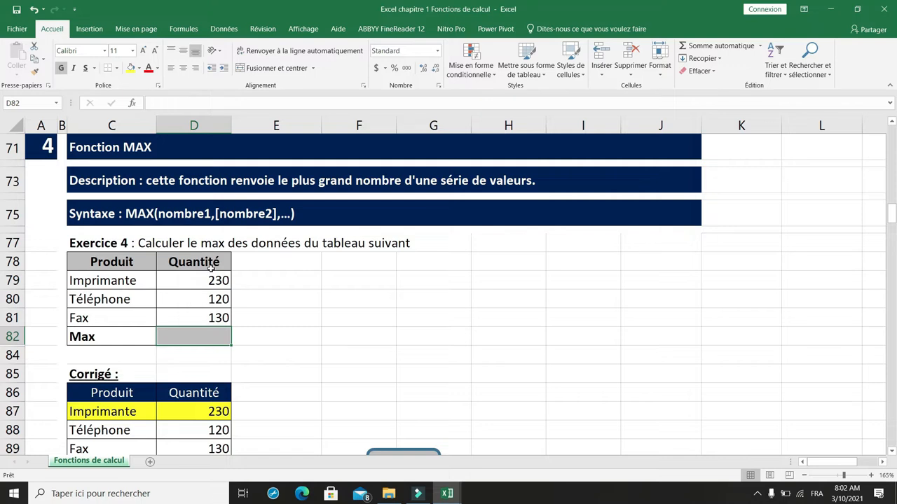
{"action": "left_click", "coordinate": [195, 336]}
{"action": "type", "text": "="}
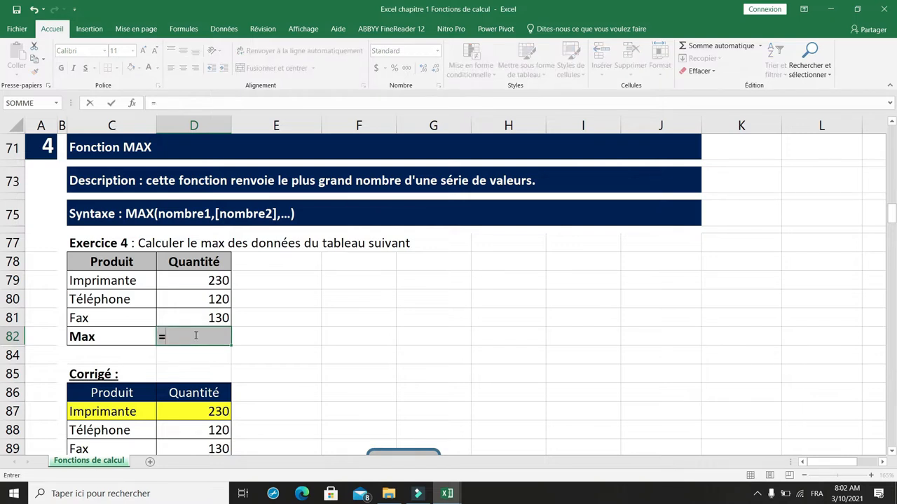
{"action": "type", "text": "max"}
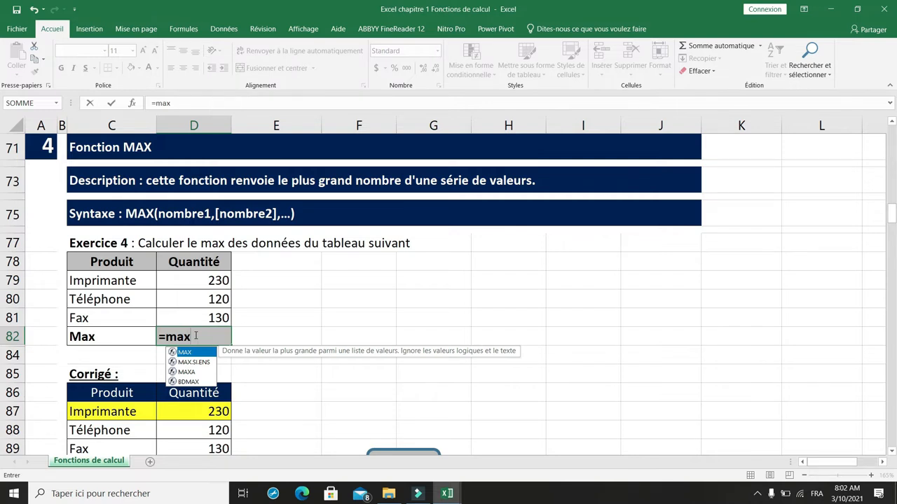
{"action": "type", "text": "("}
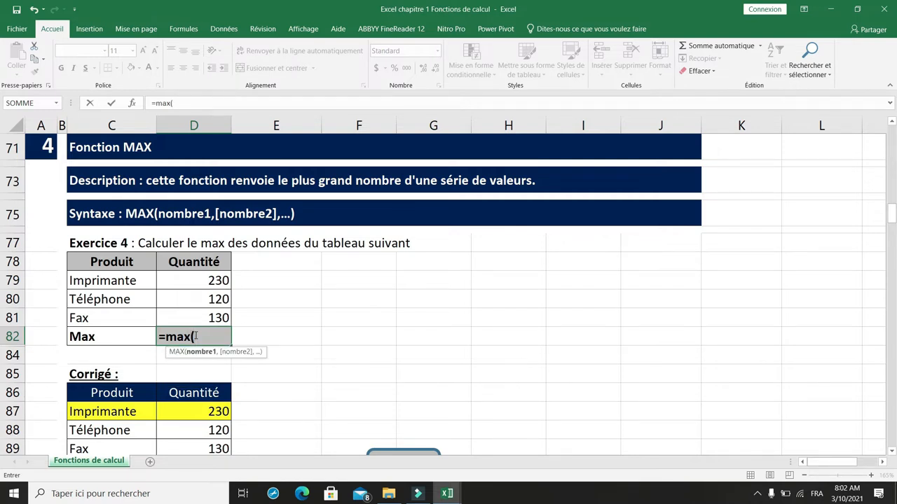
{"action": "left_click_drag", "start_coordinate": [200, 282], "coordinate": [202, 317]}
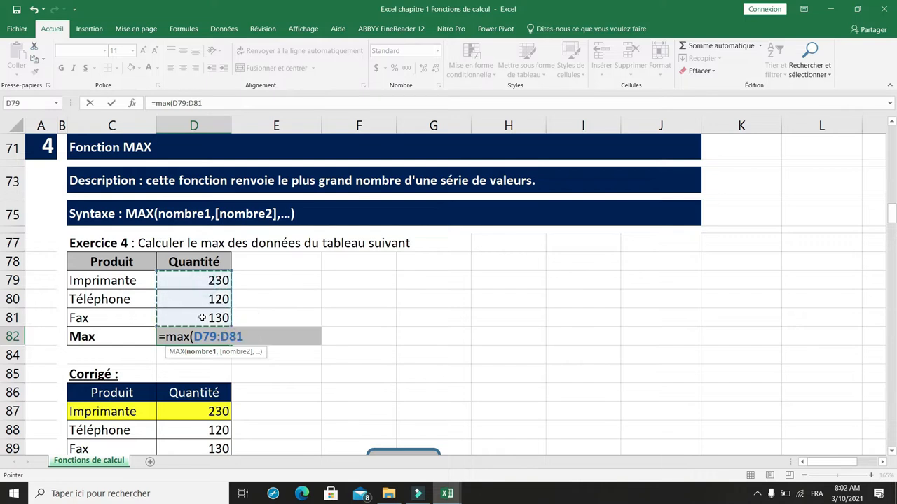
{"action": "type", "text": ")"}
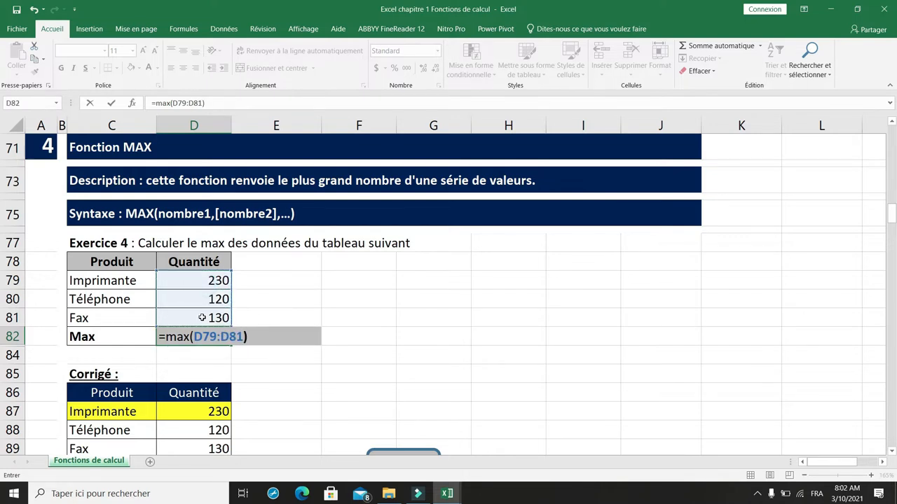
{"action": "key", "text": "Return"}
{"action": "scroll", "coordinate": [201, 317], "scroll_direction": "down", "scroll_amount": 1}
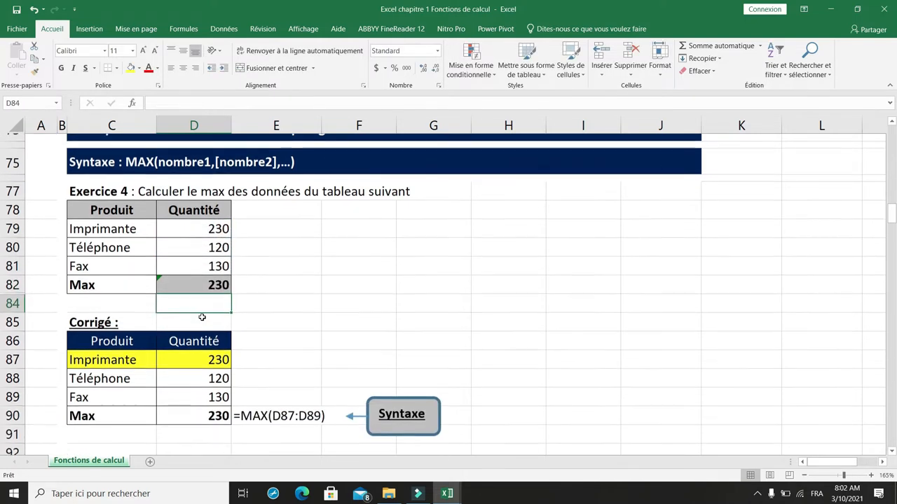
{"action": "left_click_drag", "start_coordinate": [125, 221], "coordinate": [202, 223]}
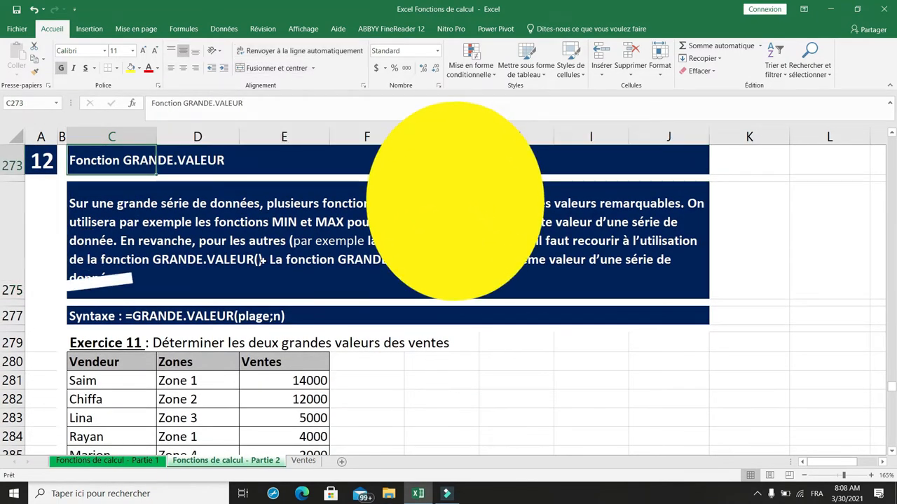
- Replace the semicolon with a comma in the GRANDE.VALEUR syntax text in C277 so it reads "=GRANDE.VALEUR(plage,n)"
{"action": "key", "text": "Down"}
{"action": "key", "text": "Down"}
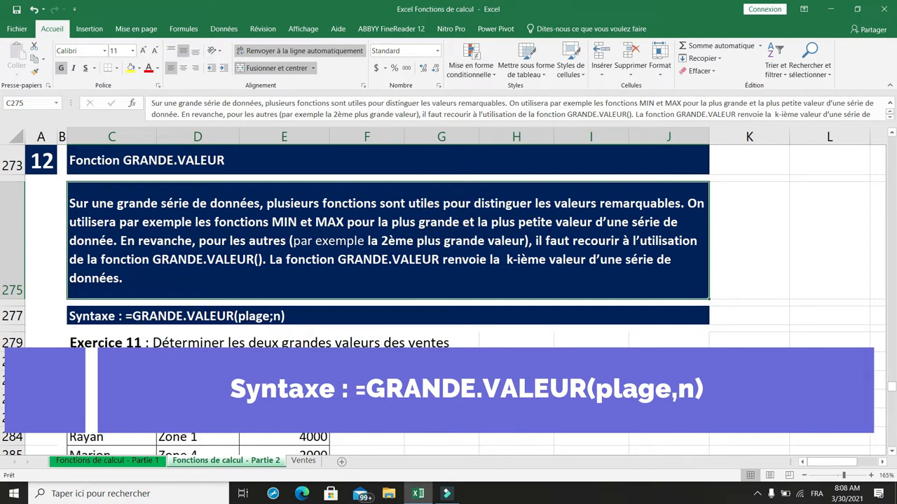
{"action": "left_click", "coordinate": [89, 314]}
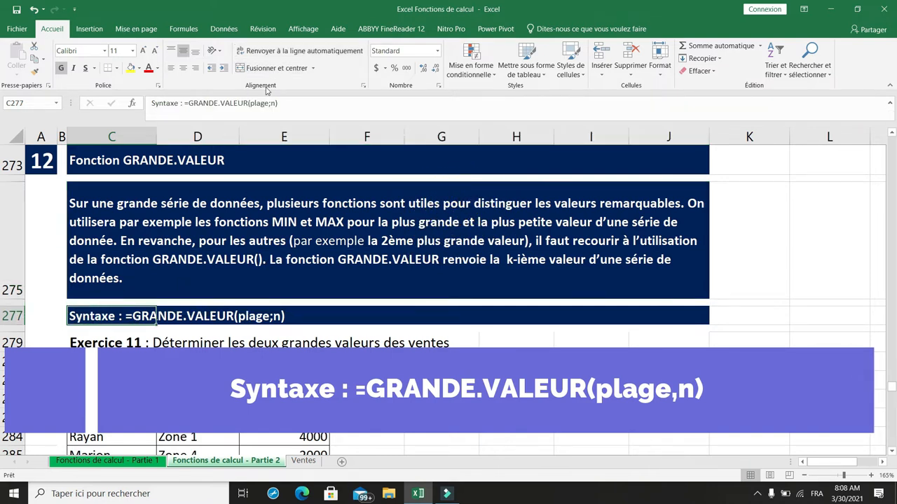
{"action": "left_click", "coordinate": [273, 103]}
{"action": "key", "text": "BackSpace"}
{"action": "type", "text": ","}
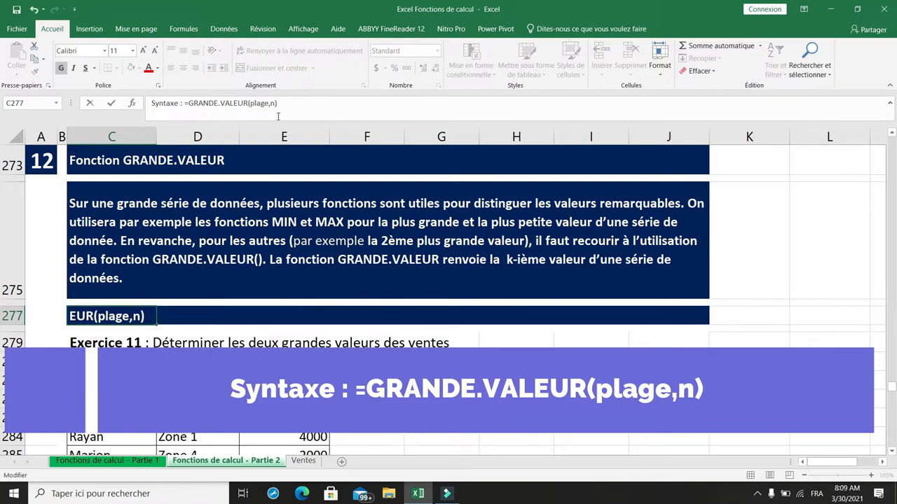
{"action": "key", "text": "ctrl+Return"}
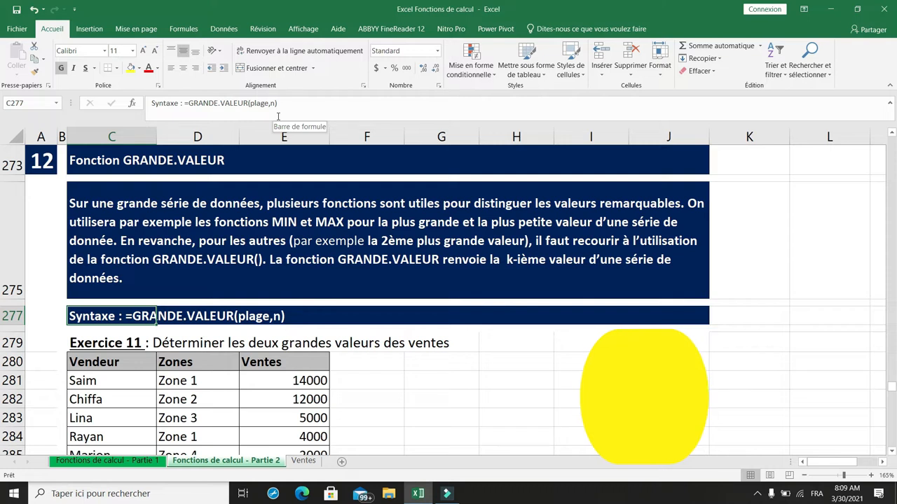
- Calculate the largest sale of the Exercice 11 table in E288 with the formula =GRANDE.VALEUR(E281:E287,1)
{"action": "key", "text": "Down"}
{"action": "key", "text": "Down"}
{"action": "key", "text": "Down"}
{"action": "key", "text": "Down"}
{"action": "key", "text": "Down"}
{"action": "key", "text": "Down"}
{"action": "key", "text": "Down"}
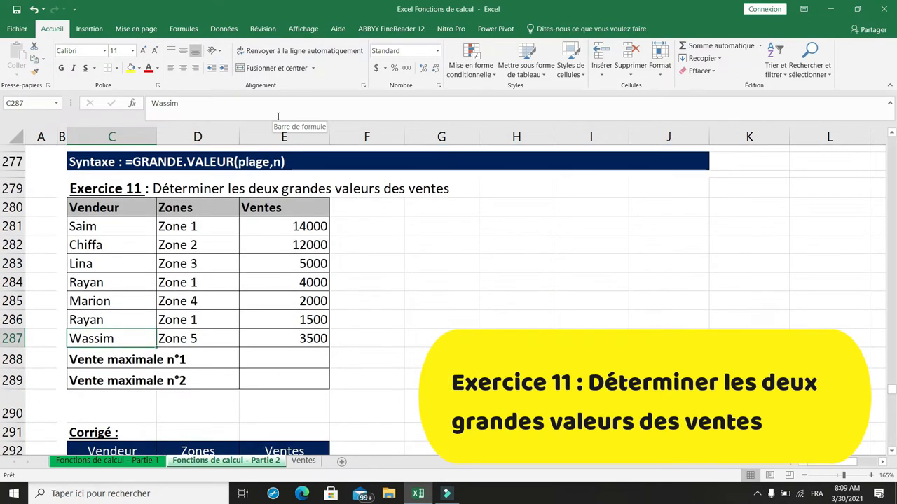
{"action": "left_click", "coordinate": [266, 355]}
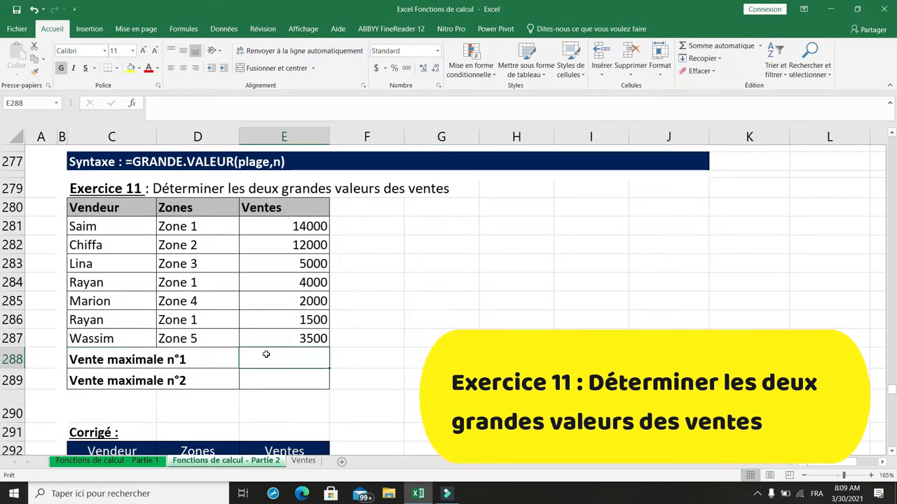
{"action": "type", "text": "=gr"}
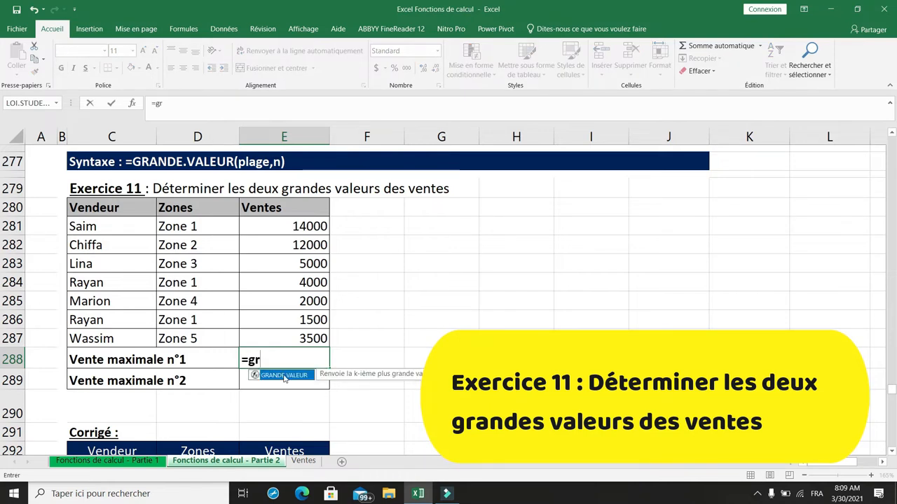
{"action": "double_click", "coordinate": [282, 375]}
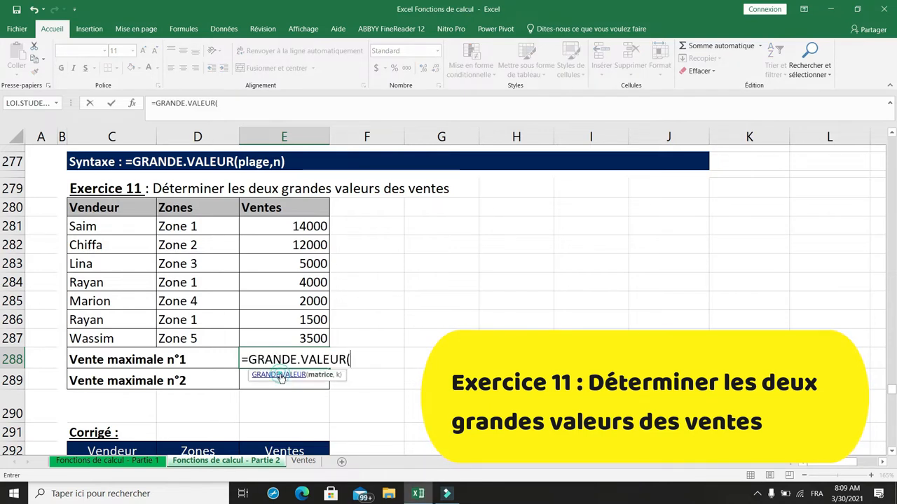
{"action": "left_click_drag", "start_coordinate": [297, 227], "coordinate": [298, 333]}
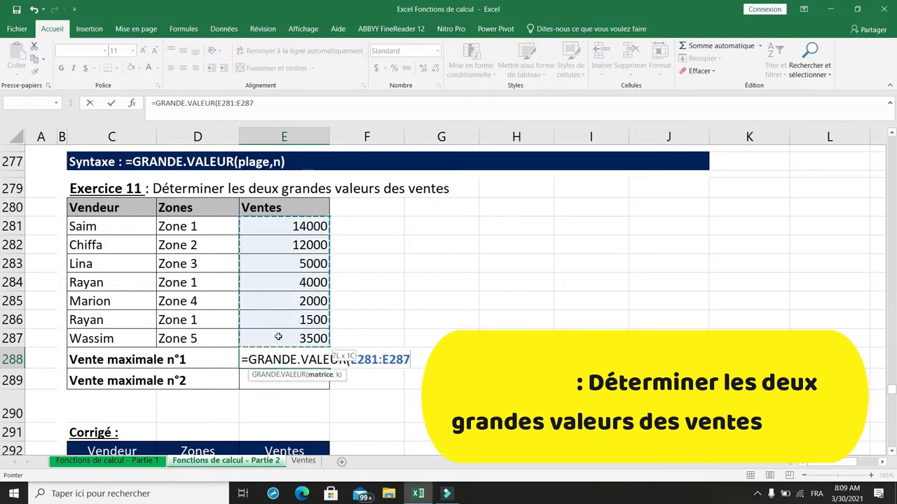
{"action": "type", "text": ","}
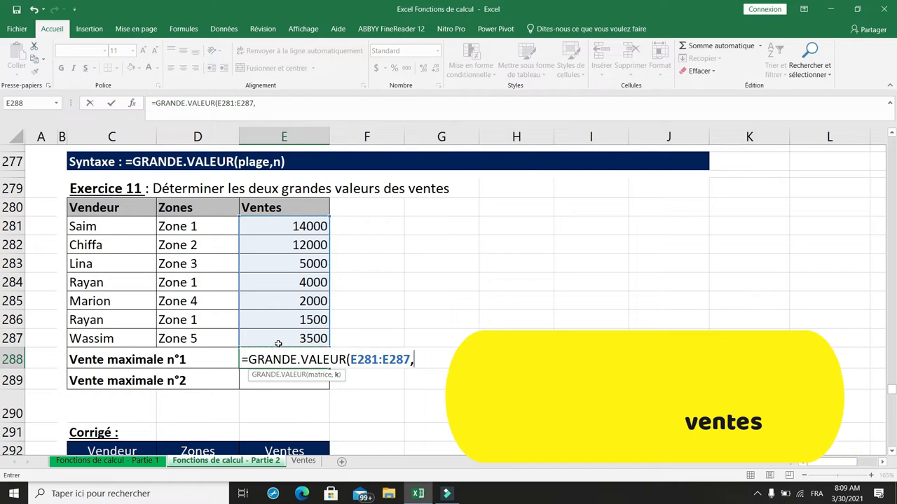
{"action": "type", "text": "1)"}
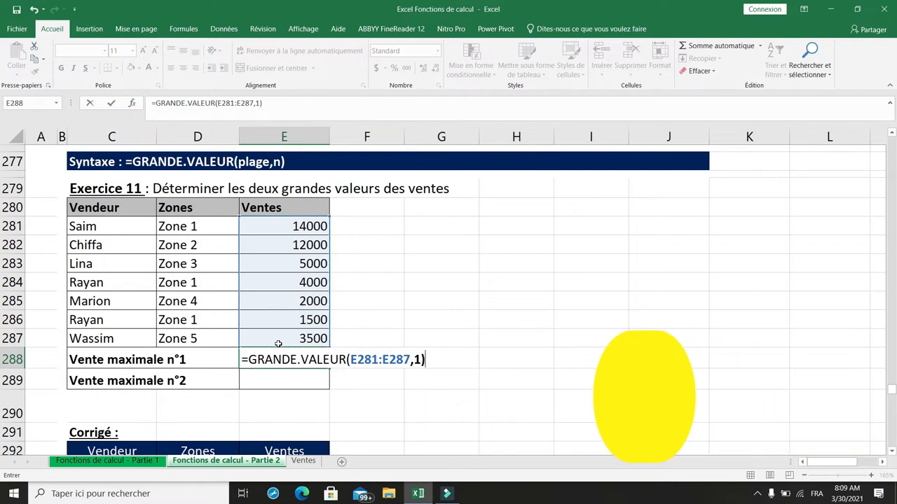
{"action": "key", "text": "Return"}
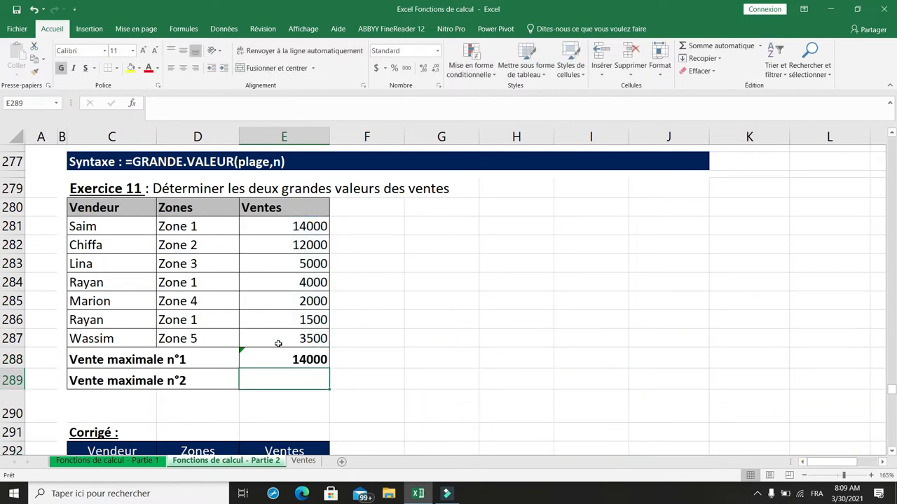
- Calculate the second-largest sale of the Exercice 11 table in E289 using GRANDE.VALEUR on E281:E287 with rank 2
{"action": "type", "text": "=gra"}
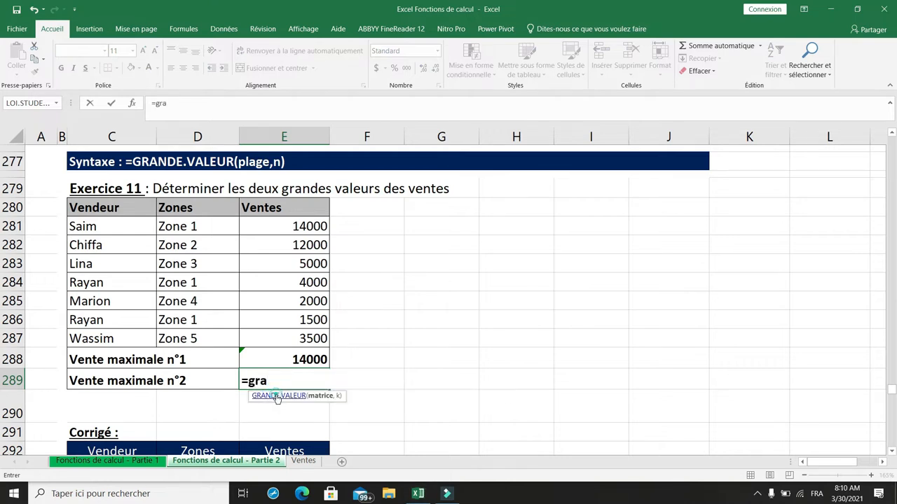
{"action": "double_click", "coordinate": [277, 397]}
{"action": "left_click", "coordinate": [299, 227]}
{"action": "left_click_drag", "start_coordinate": [297, 260], "coordinate": [295, 347]}
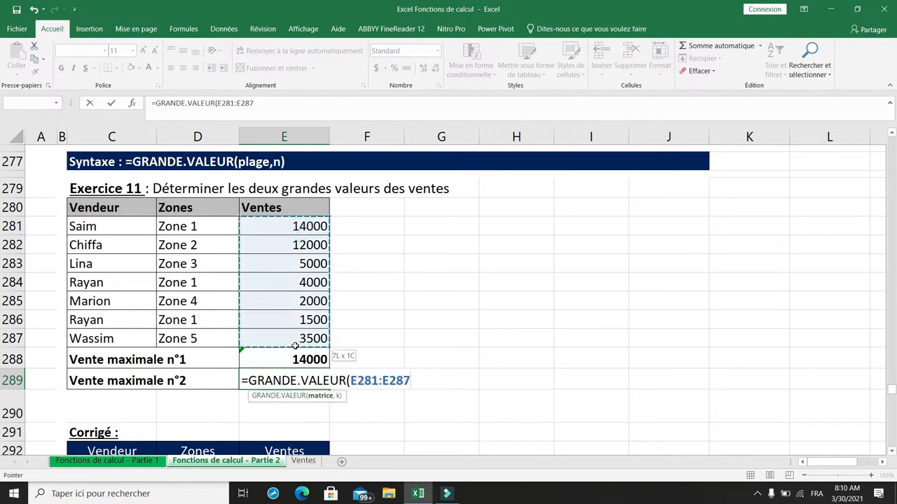
{"action": "type", "text": ","}
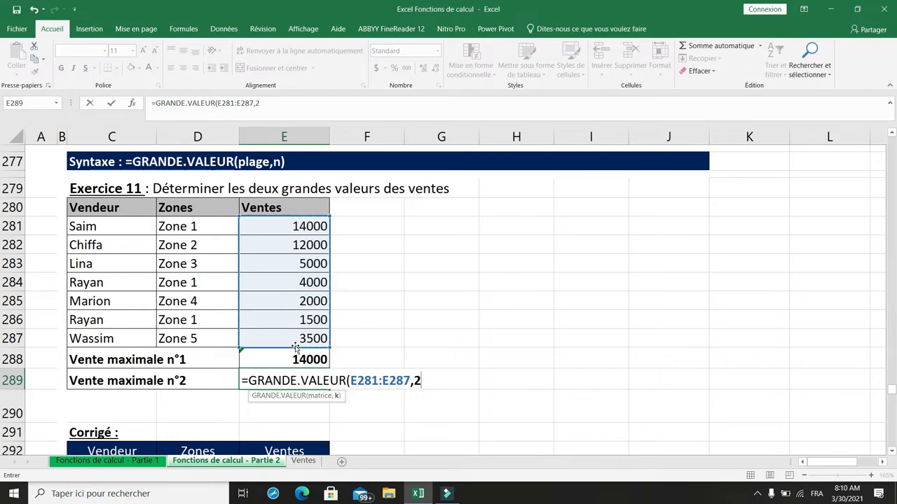
{"action": "type", "text": "2"}
{"action": "key", "text": "Return"}
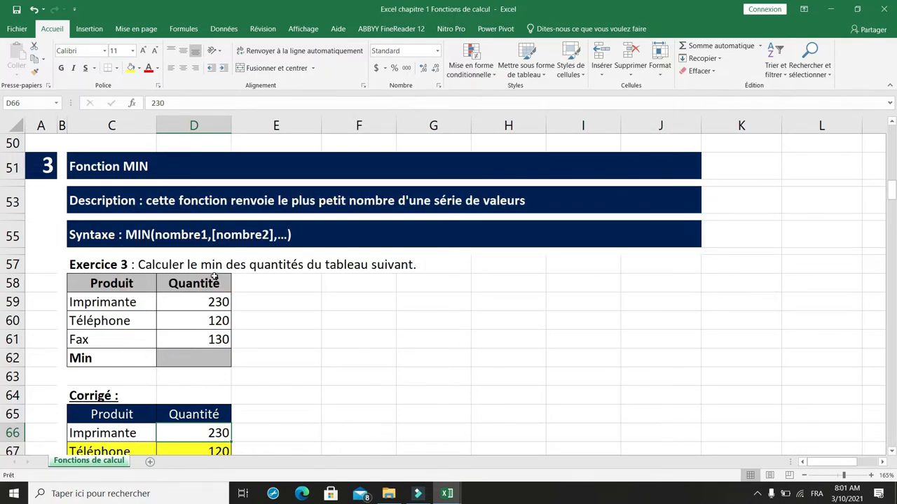
- Calculate the minimum quantity of the Exercice 3 table in D62 with the formula =MIN(D59:D61)
{"action": "scroll", "coordinate": [184, 233], "scroll_direction": "down", "scroll_amount": 1}
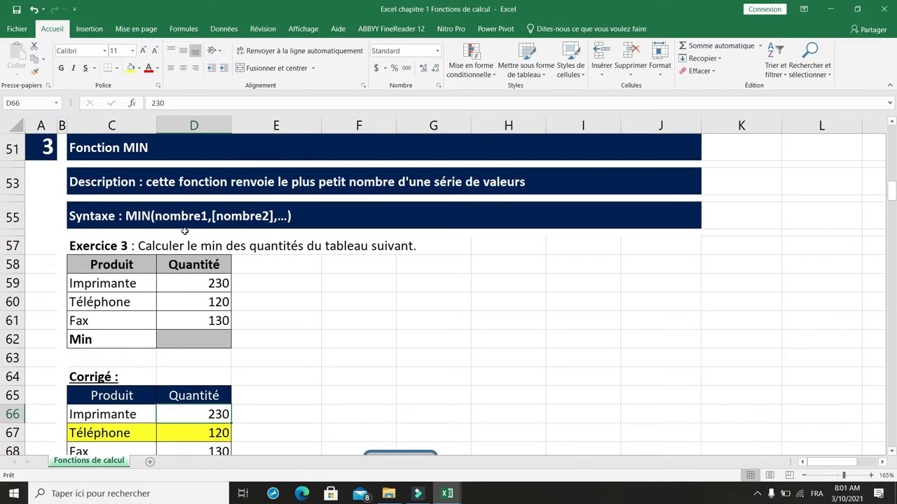
{"action": "scroll", "coordinate": [184, 231], "scroll_direction": "down", "scroll_amount": 1}
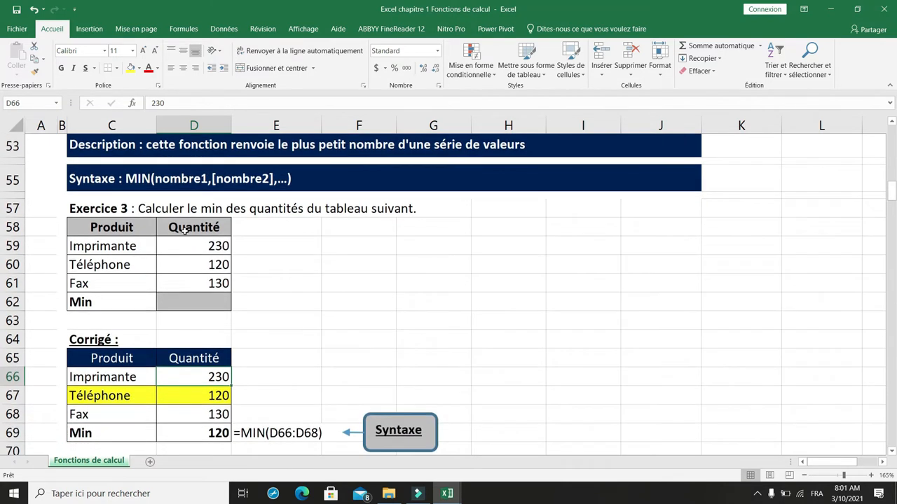
{"action": "left_click", "coordinate": [114, 211]}
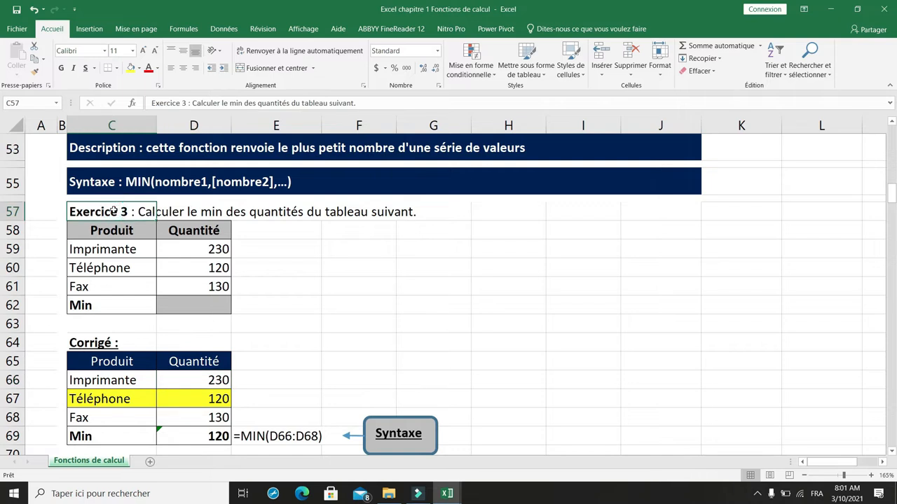
{"action": "left_click", "coordinate": [194, 302]}
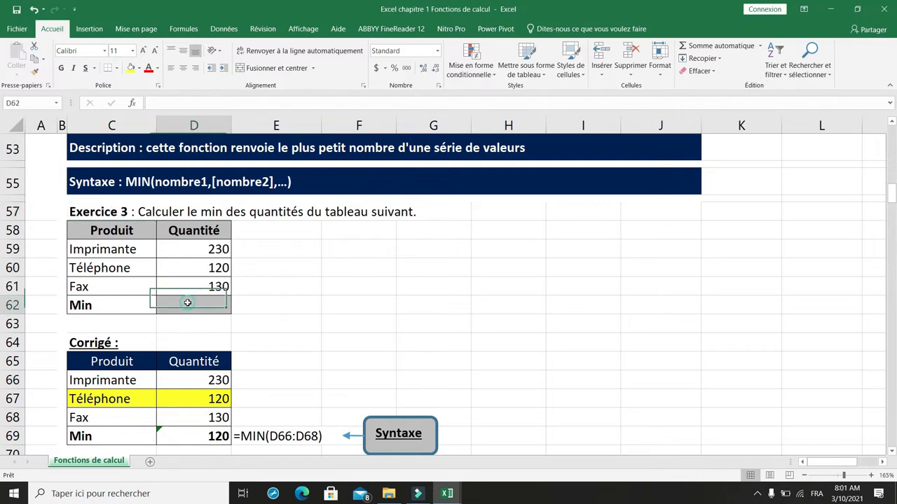
{"action": "type", "text": "="}
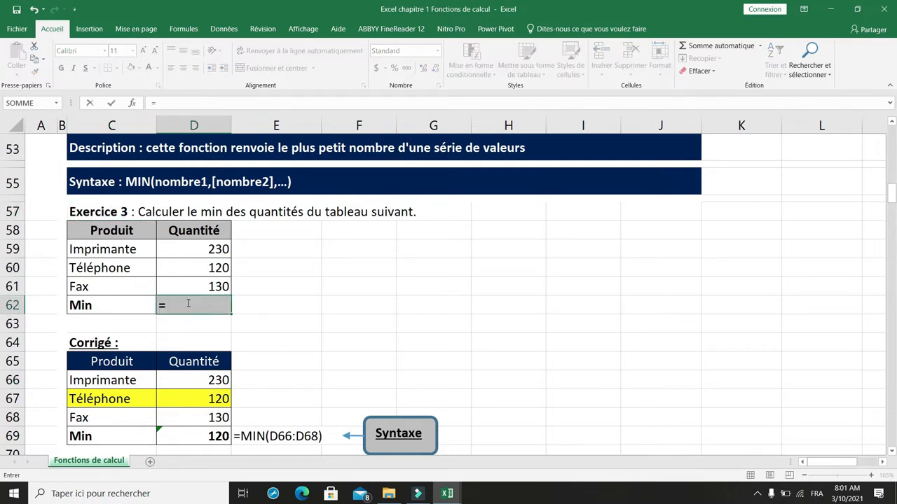
{"action": "type", "text": "min("}
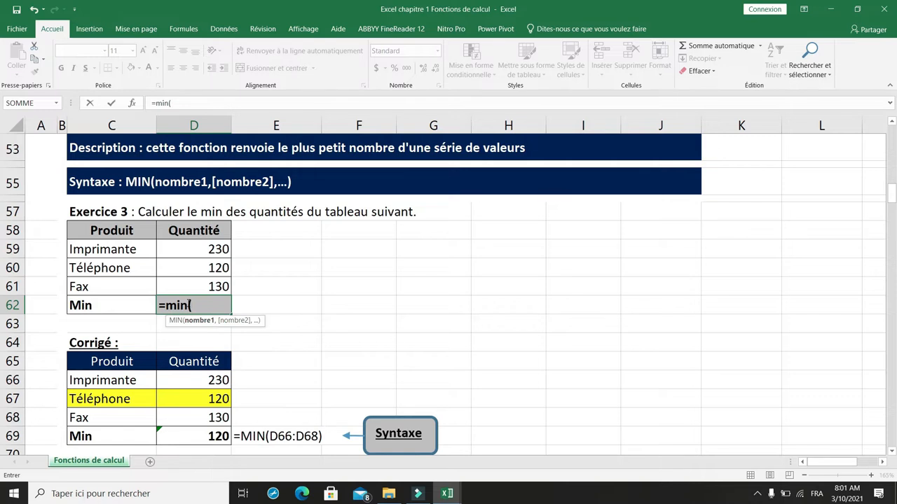
{"action": "left_click_drag", "start_coordinate": [203, 248], "coordinate": [199, 289]}
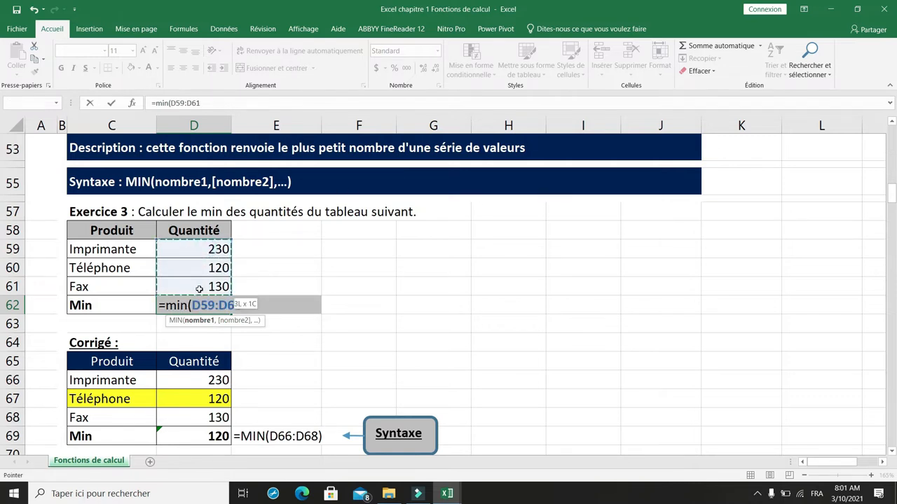
{"action": "type", "text": ")"}
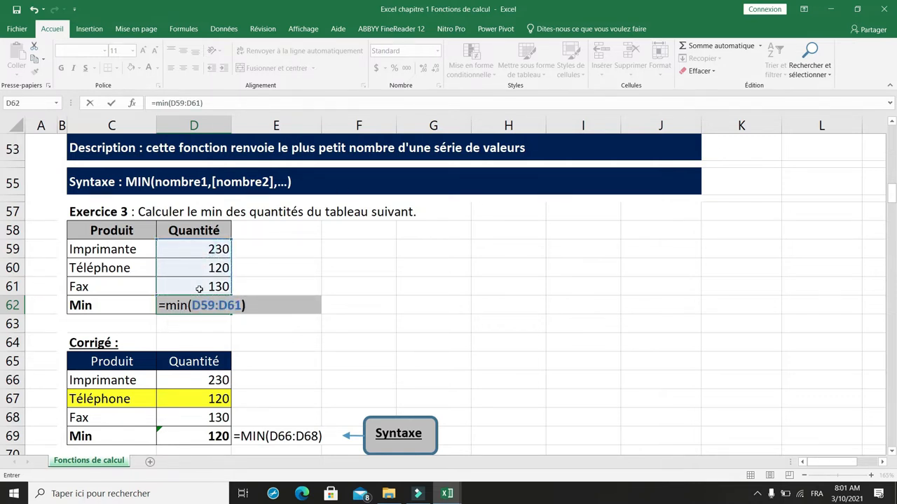
{"action": "key", "text": "Return"}
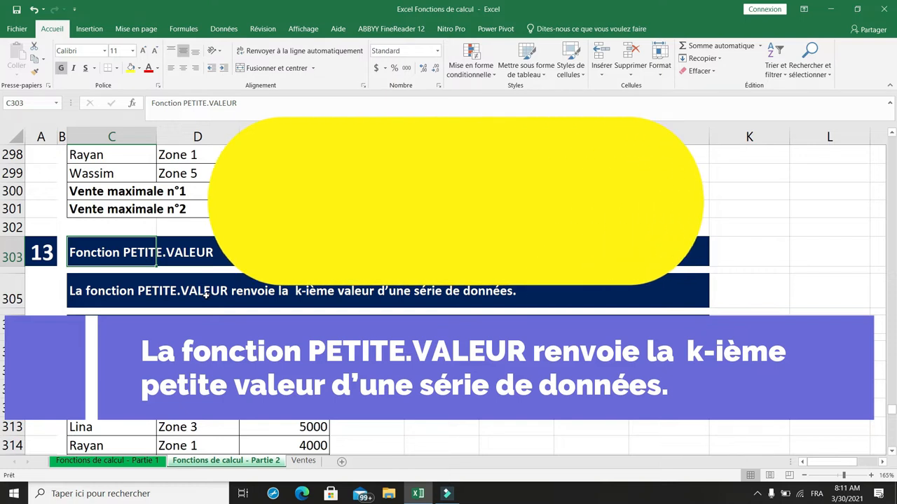
- Calculate the smallest sale of the Exercice 12 table in E318 with the formula =PETITE.VALEUR(E311:E317,1)
{"action": "scroll", "coordinate": [205, 296], "scroll_direction": "down", "scroll_amount": 2}
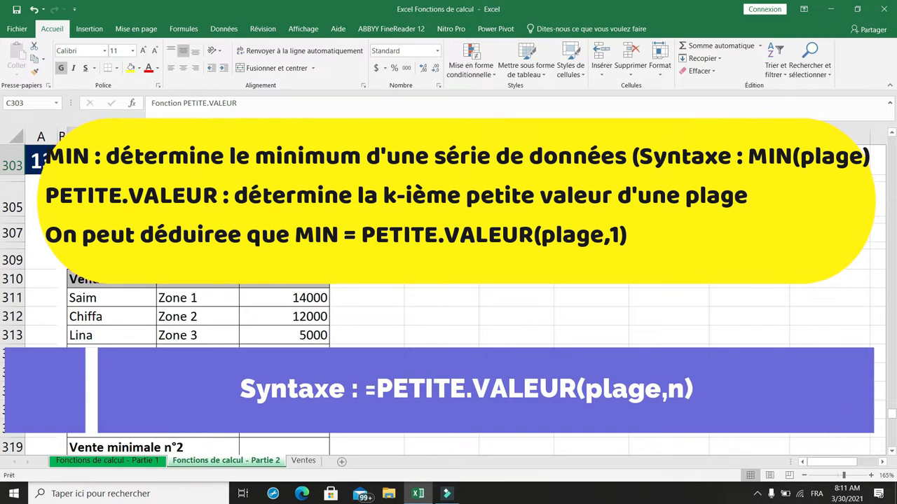
{"action": "scroll", "coordinate": [448, 302], "scroll_direction": "down", "scroll_amount": 1}
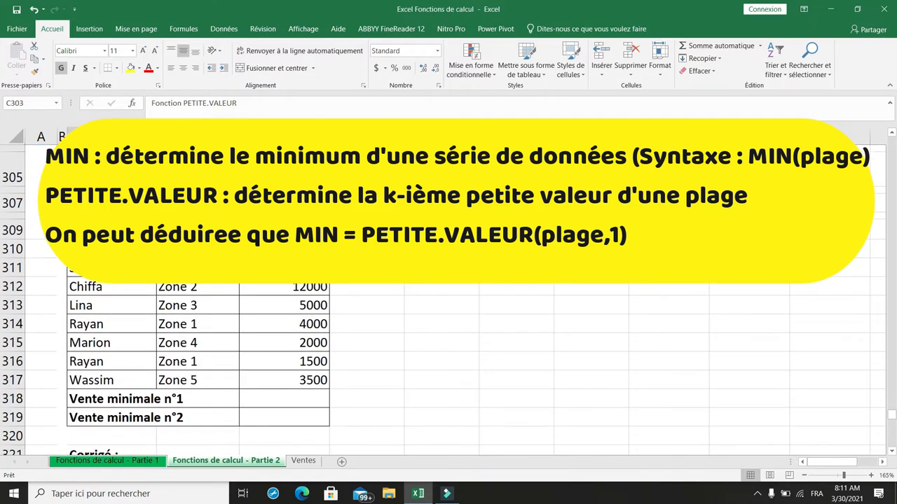
{"action": "scroll", "coordinate": [448, 351], "scroll_direction": "down", "scroll_amount": 2}
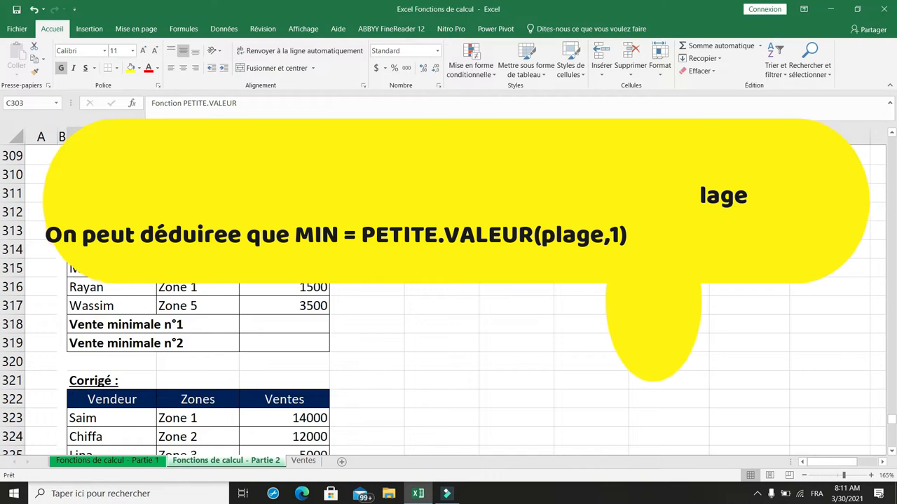
{"action": "left_click", "coordinate": [274, 325]}
{"action": "type", "text": "="}
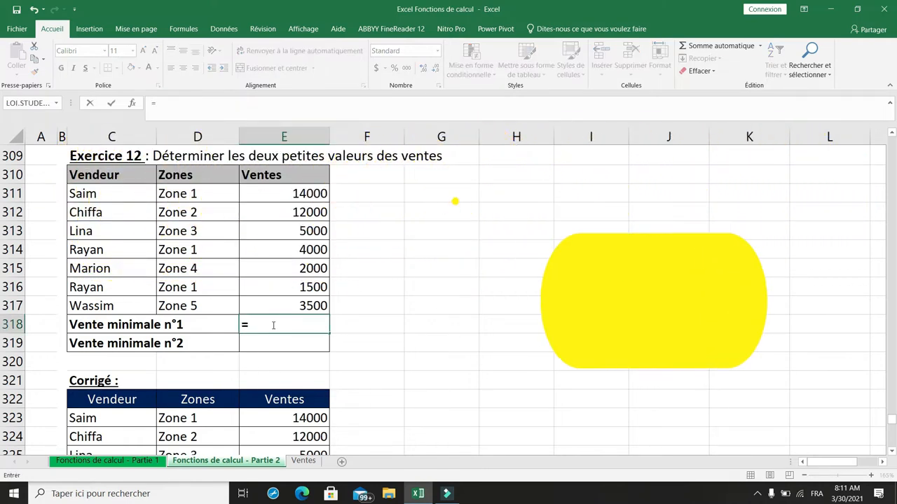
{"action": "type", "text": "pet"}
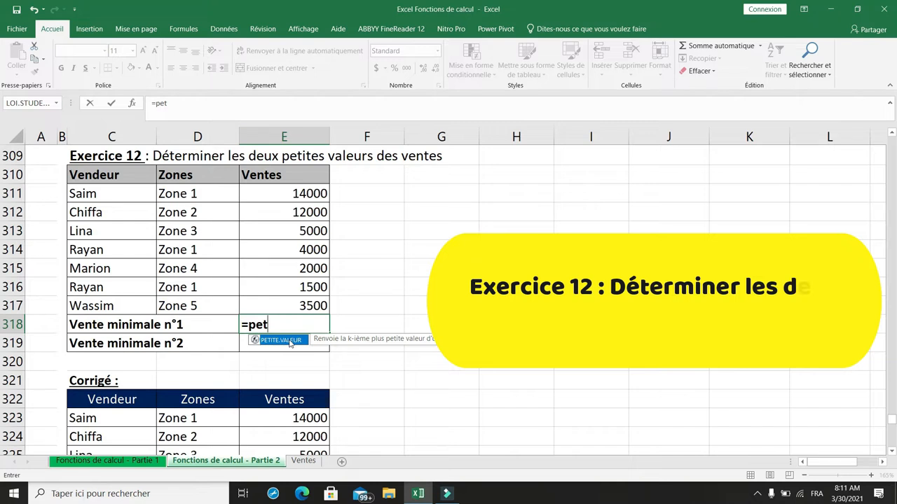
{"action": "double_click", "coordinate": [290, 341]}
{"action": "left_click_drag", "start_coordinate": [297, 192], "coordinate": [298, 305]}
{"action": "type", "text": ","}
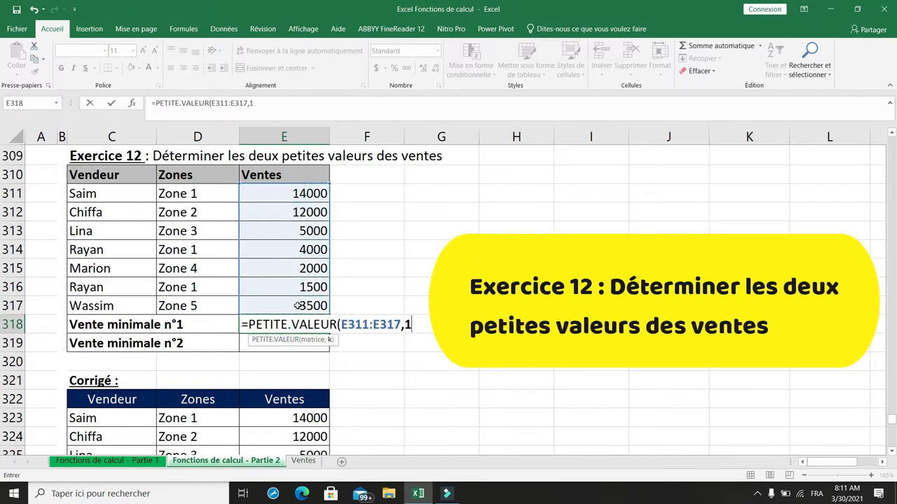
{"action": "type", "text": "1)"}
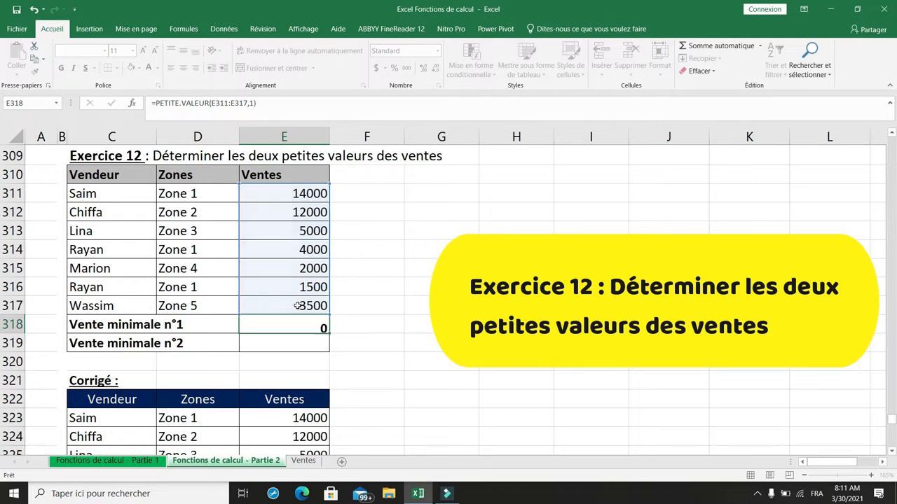
{"action": "key", "text": "Return"}
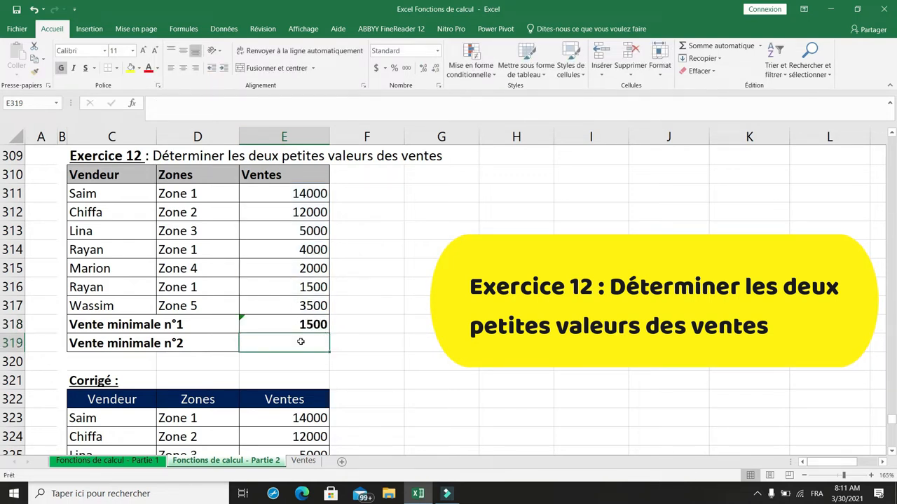
- Calculate the second-smallest sale of the Exercice 12 table in E319 with the formula =PETITE.VALEUR(E311:E317,2)
{"action": "type", "text": "="}
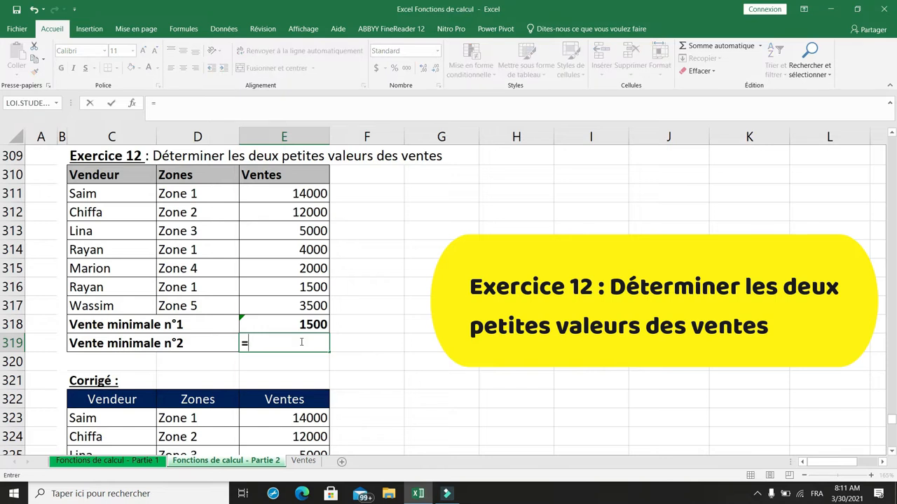
{"action": "type", "text": "pet"}
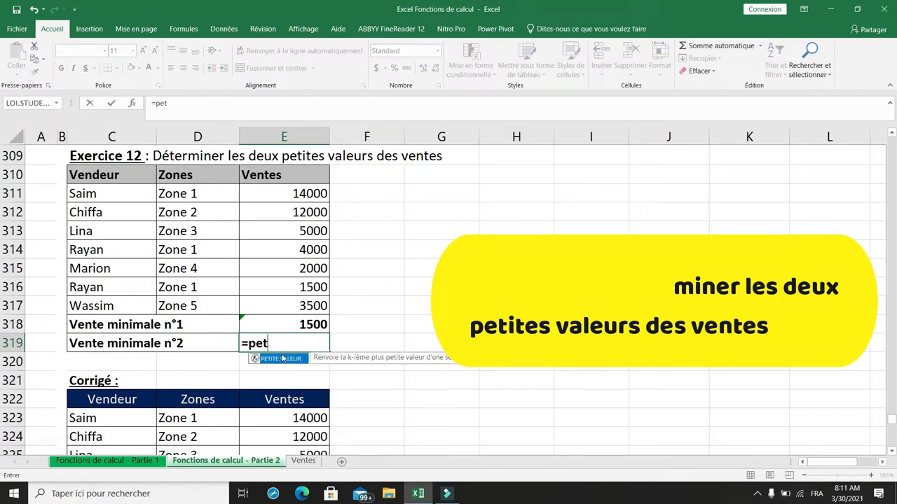
{"action": "double_click", "coordinate": [282, 358]}
{"action": "left_click", "coordinate": [305, 194]}
{"action": "left_click_drag", "start_coordinate": [305, 238], "coordinate": [308, 310]}
{"action": "type", "text": ","}
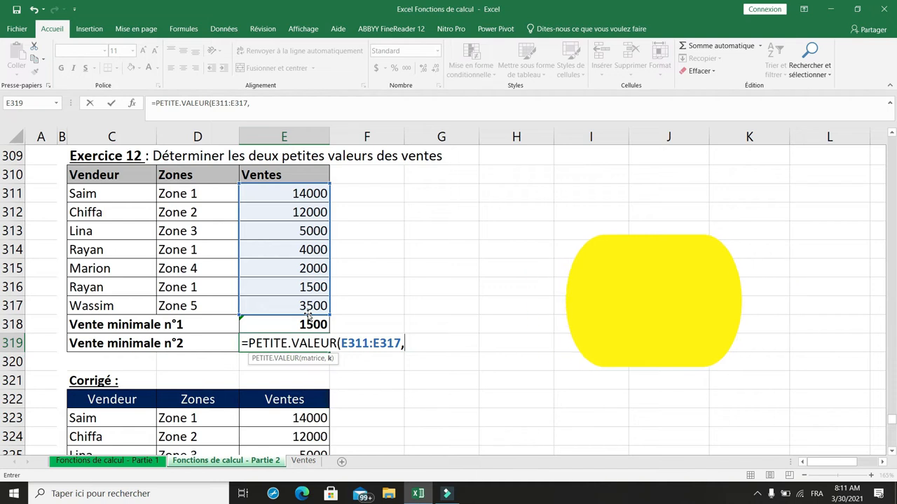
{"action": "type", "text": "2)"}
{"action": "key", "text": "Return"}
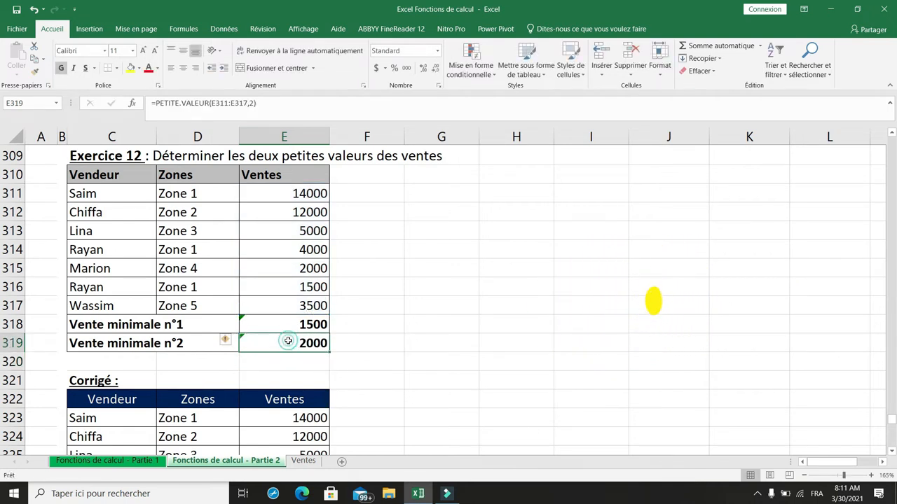
- Calculate the Exercice 8 invoice's Montant HT in F231 with the formula =D228*E228+D229*E229+D230*E230
{"action": "scroll", "coordinate": [323, 341], "scroll_direction": "down", "scroll_amount": 1}
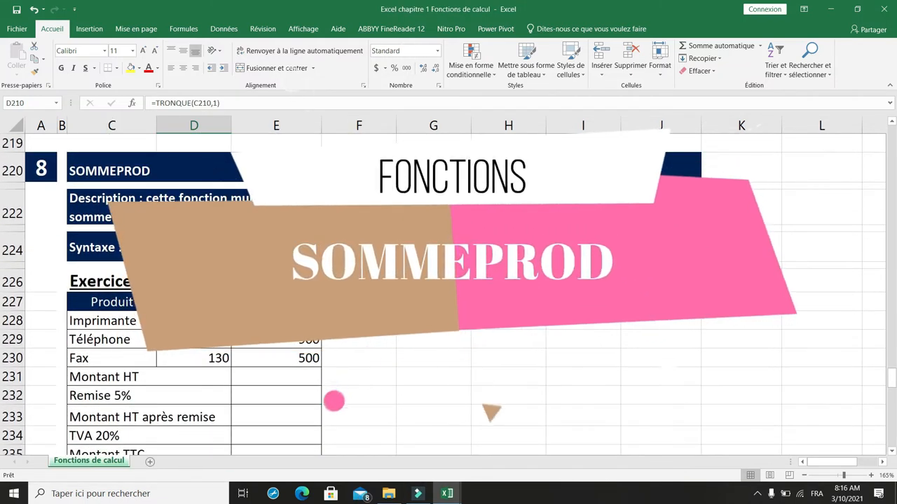
{"action": "scroll", "coordinate": [448, 294], "scroll_direction": "down", "scroll_amount": 1}
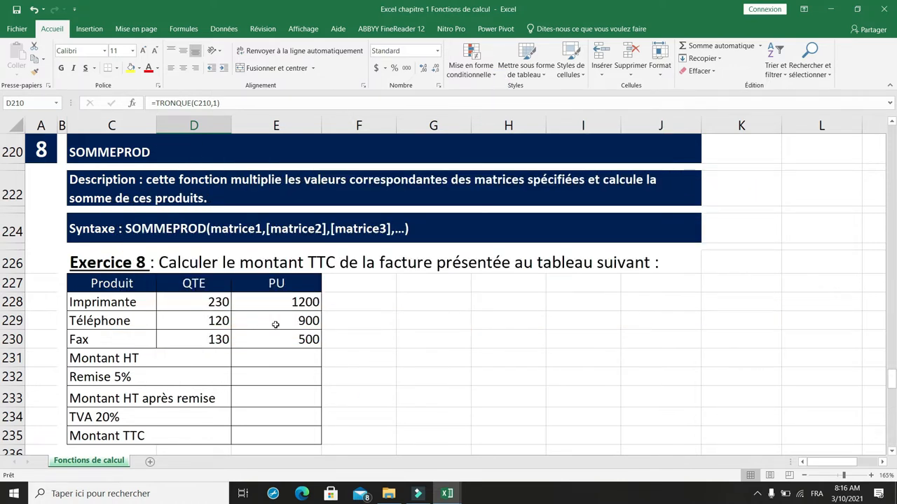
{"action": "scroll", "coordinate": [275, 324], "scroll_direction": "down", "scroll_amount": 1}
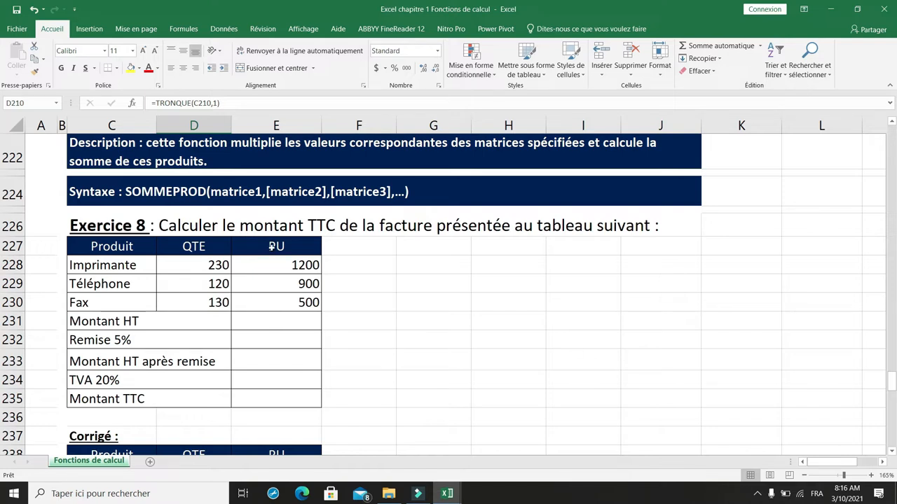
{"action": "left_click", "coordinate": [186, 224]}
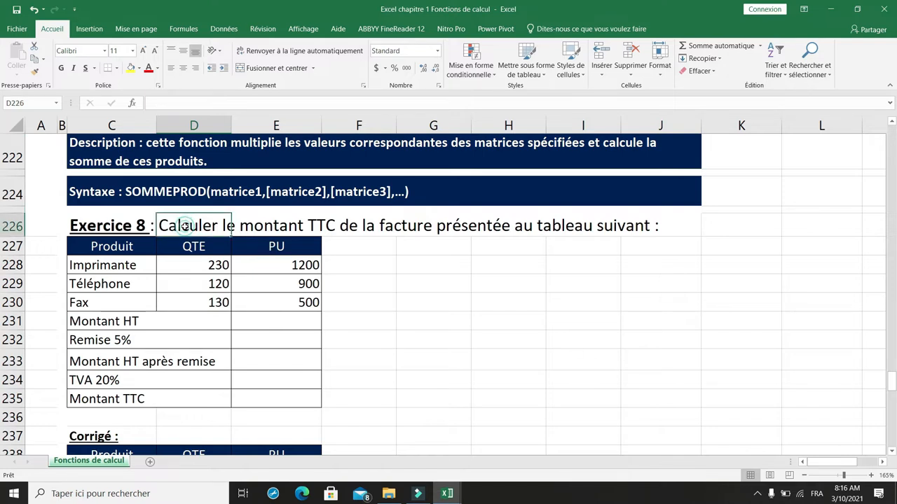
{"action": "scroll", "coordinate": [278, 270], "scroll_direction": "down", "scroll_amount": 1}
{"action": "left_click", "coordinate": [280, 280]}
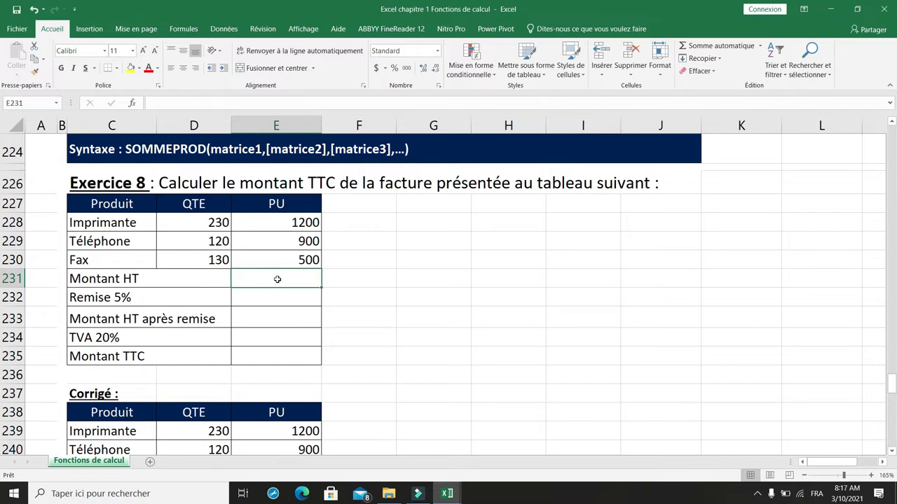
{"action": "left_click", "coordinate": [372, 277]}
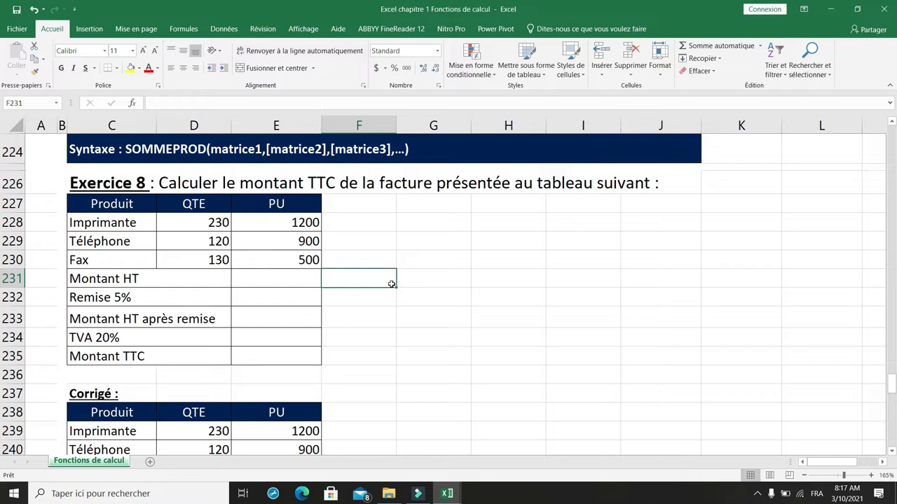
{"action": "type", "text": "="}
{"action": "left_click", "coordinate": [208, 223]}
{"action": "type", "text": "*"}
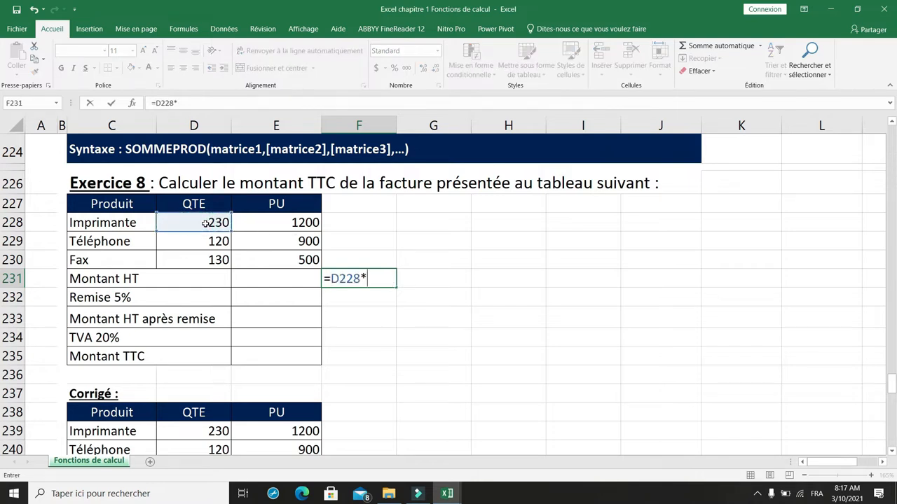
{"action": "left_click", "coordinate": [249, 222]}
{"action": "type", "text": "="}
{"action": "key", "text": "BackSpace"}
{"action": "type", "text": "+"}
{"action": "left_click", "coordinate": [213, 241]}
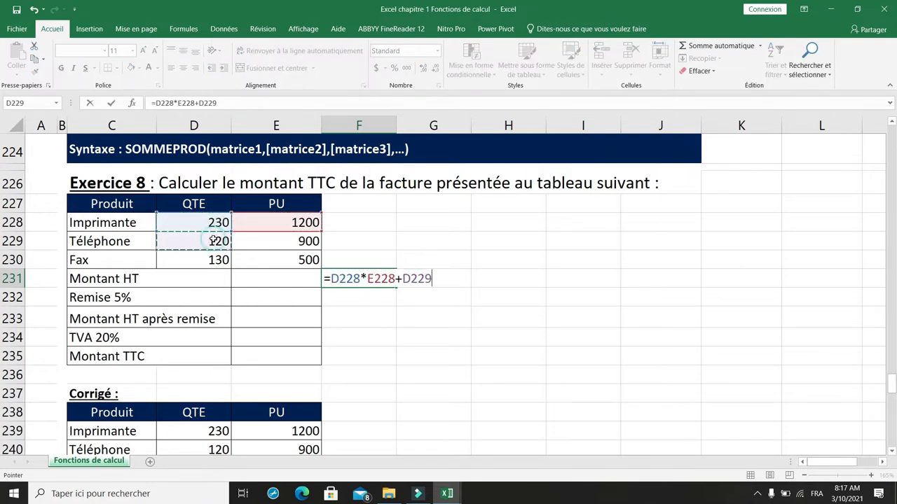
{"action": "type", "text": "*"}
{"action": "left_click", "coordinate": [256, 241]}
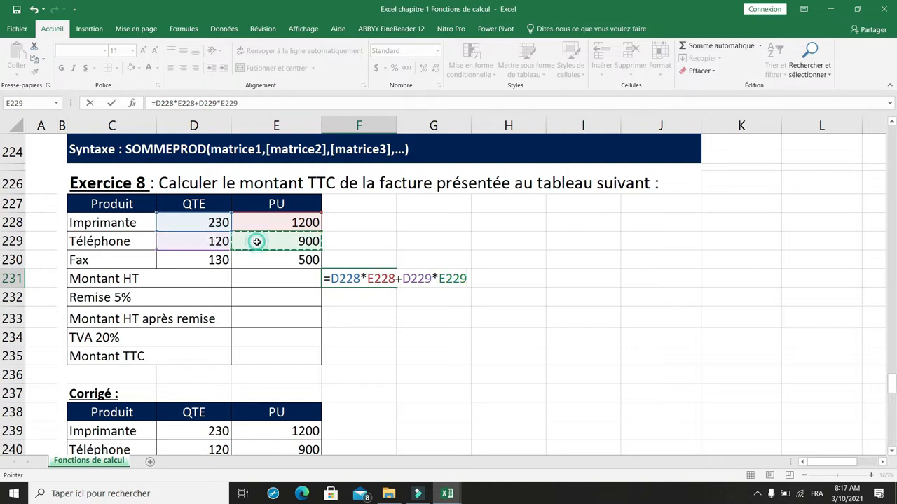
{"action": "type", "text": "+"}
{"action": "left_click", "coordinate": [215, 260]}
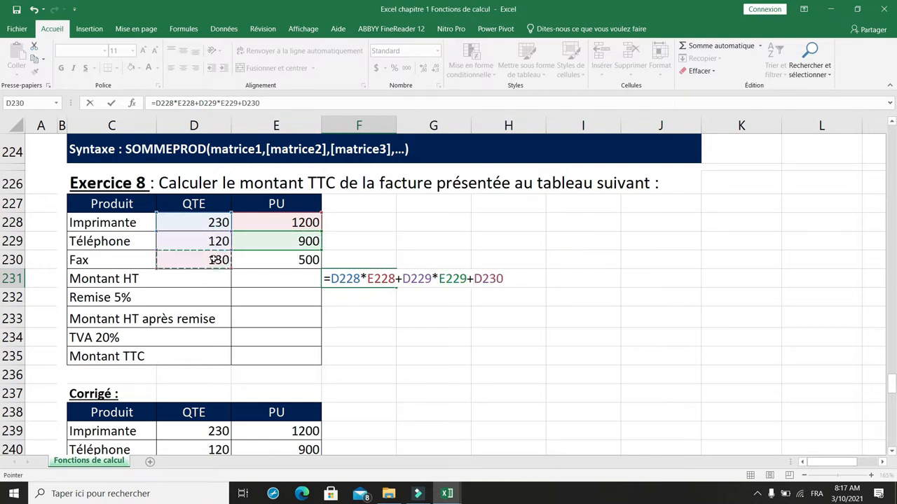
{"action": "type", "text": "*"}
{"action": "left_click", "coordinate": [266, 260]}
{"action": "key", "text": "Return"}
- Calculate the Imprimante line amount of the Exercice 8 invoice in G228 with the formula =D228*E228
{"action": "left_click", "coordinate": [425, 224]}
{"action": "type", "text": "="}
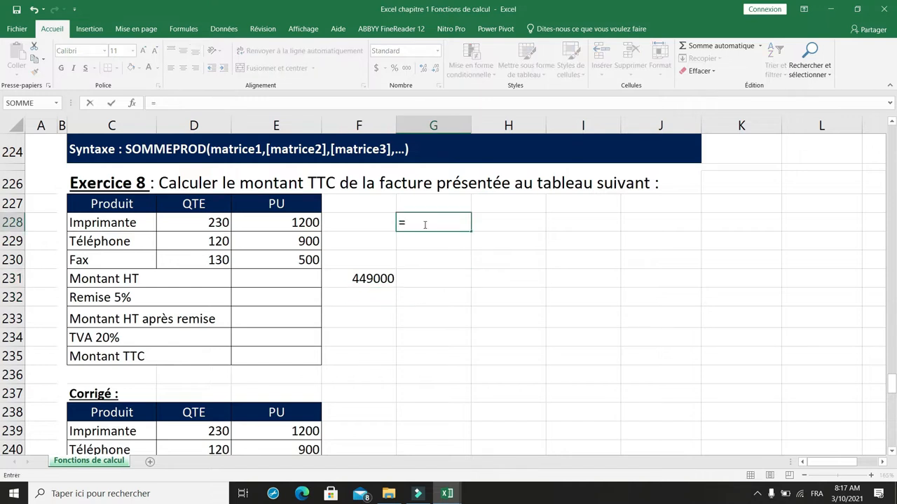
{"action": "left_click", "coordinate": [220, 222]}
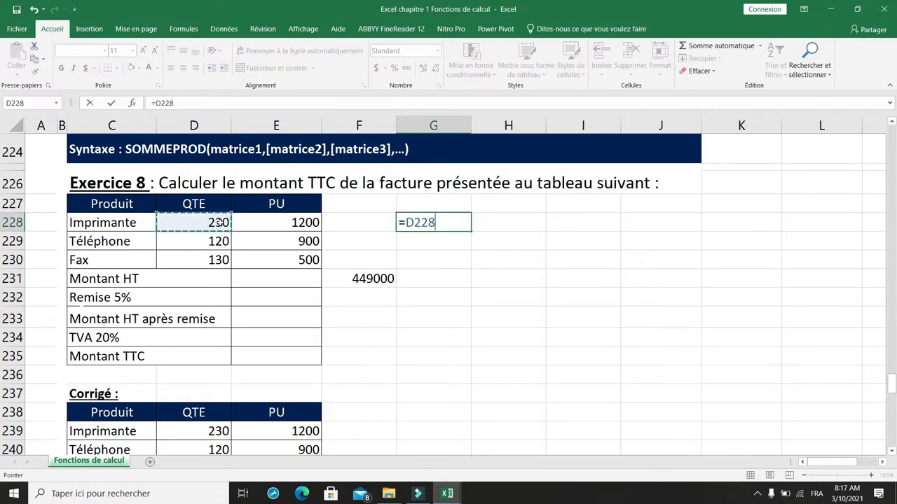
{"action": "type", "text": "*"}
{"action": "left_click", "coordinate": [301, 223]}
{"action": "key", "text": "Return"}
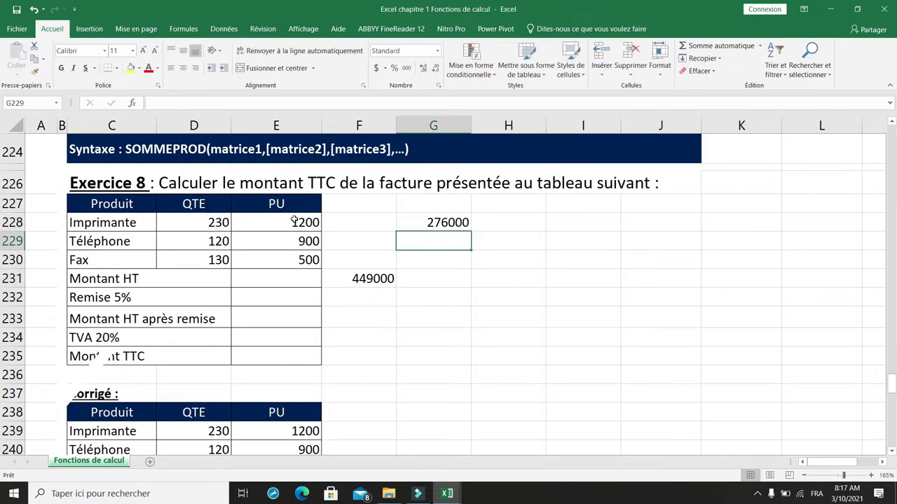
- Calculate the Exercice 8 Montant HT in E231 with SOMMEPROD, using the quantities D228:D230 and the unit prices E228:E230
{"action": "left_click", "coordinate": [261, 283]}
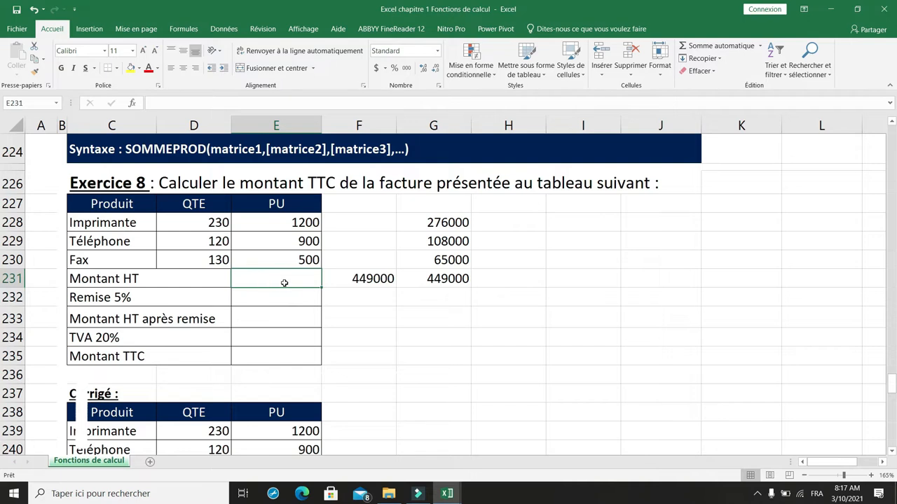
{"action": "type", "text": "=somme"}
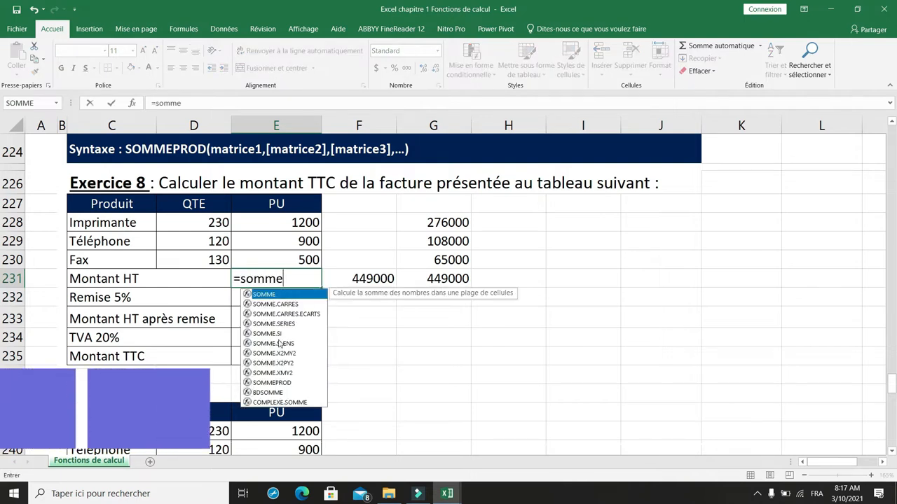
{"action": "type", "text": "prod("}
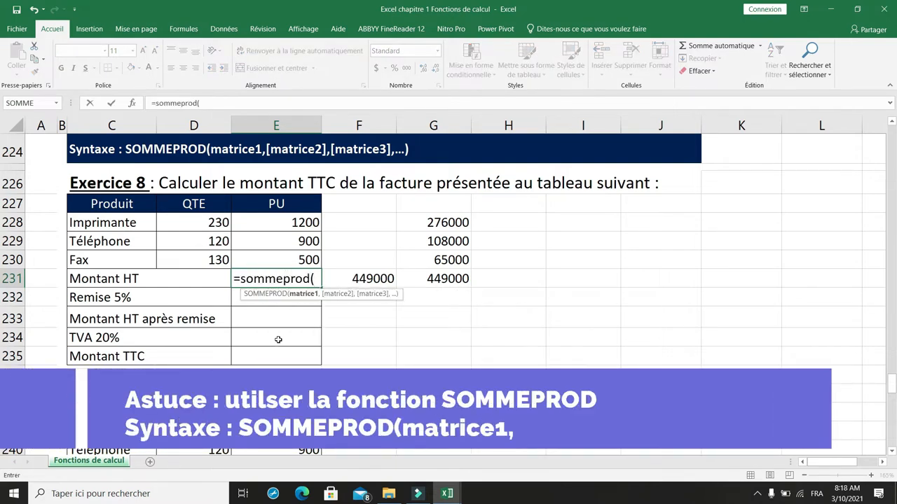
{"action": "left_click_drag", "start_coordinate": [215, 222], "coordinate": [212, 260]}
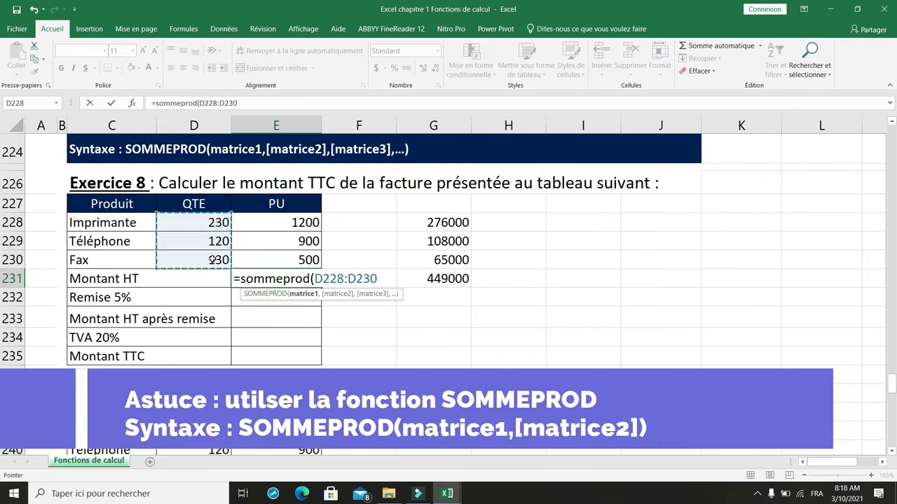
{"action": "type", "text": ","}
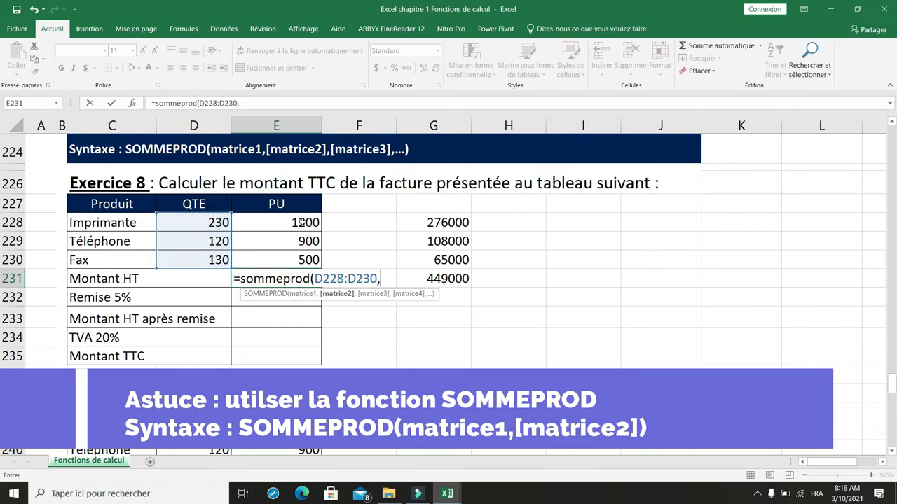
{"action": "left_click", "coordinate": [302, 224]}
{"action": "left_click_drag", "start_coordinate": [301, 230], "coordinate": [301, 252]}
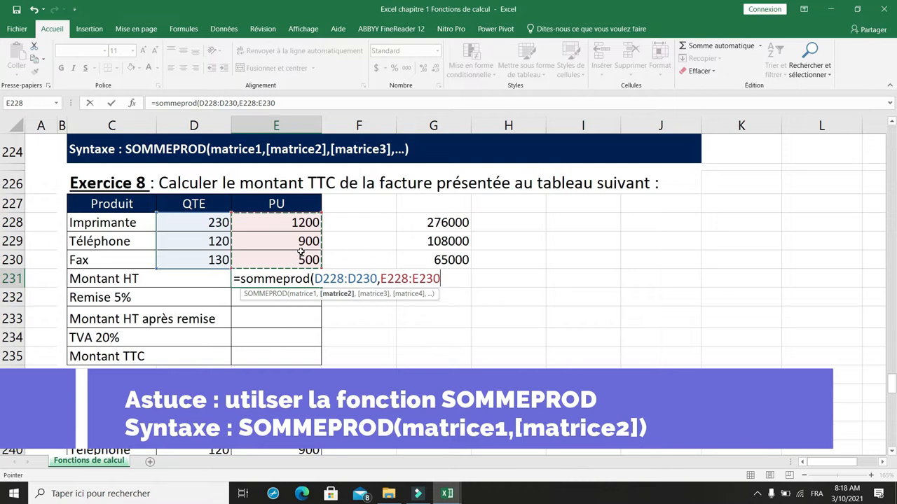
{"action": "type", "text": ")"}
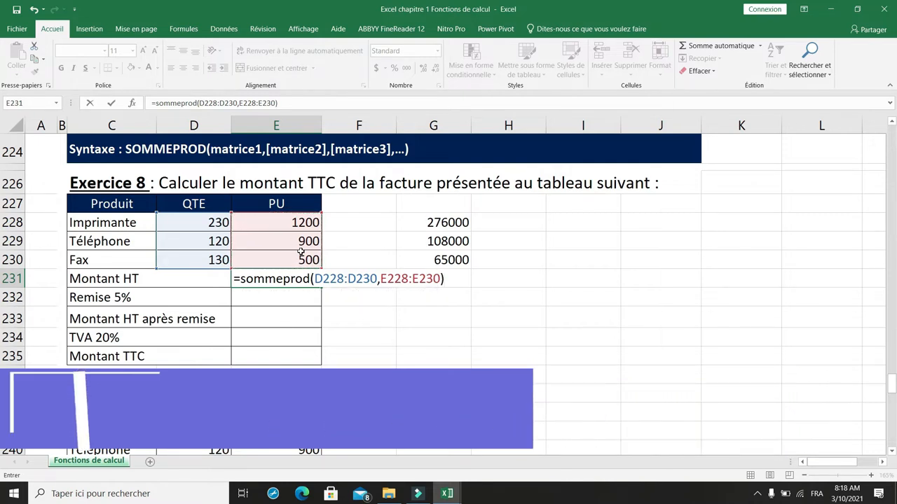
{"action": "key", "text": "Return"}
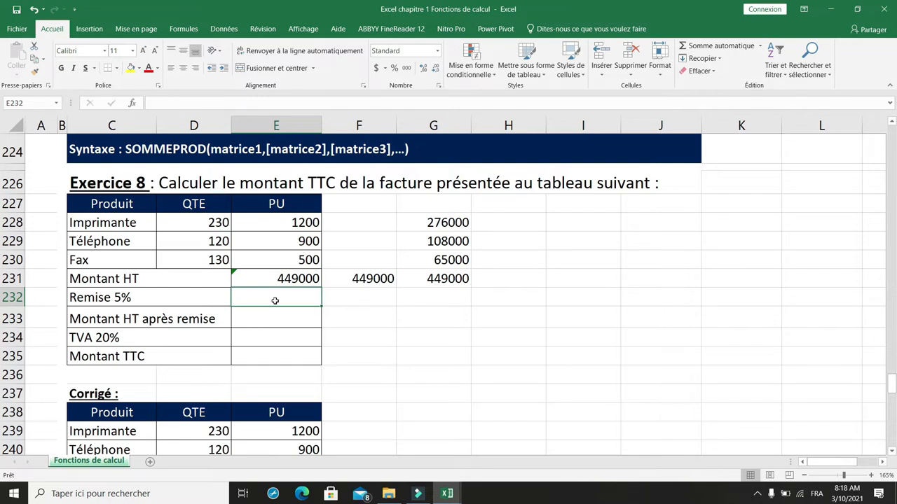
- Calculate the 5% discount of the Exercice 8 invoice in E232 with the formula =E231*5%
{"action": "type", "text": "="}
{"action": "left_click", "coordinate": [293, 276]}
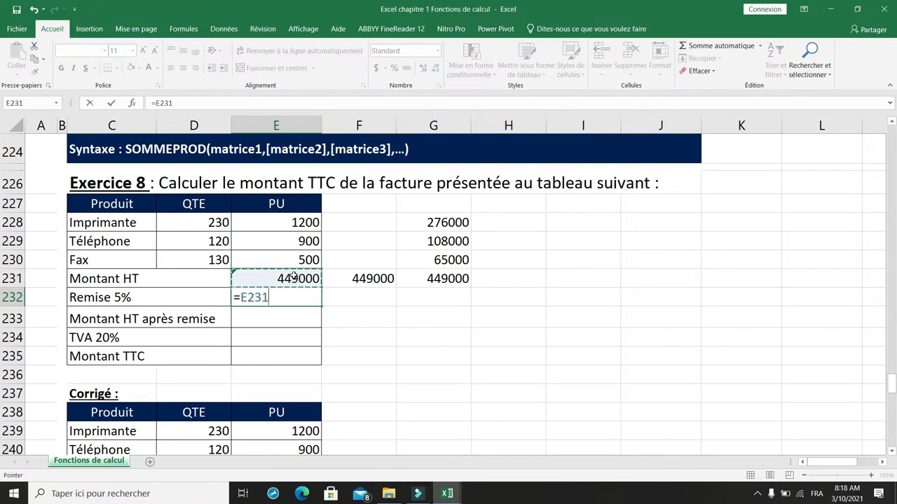
{"action": "type", "text": "*5%"}
{"action": "key", "text": "Return"}
- Calculate the Montant HT après remise in E233 with the formula =E231-E232
{"action": "type", "text": "+"}
{"action": "key", "text": "BackSpace"}
{"action": "type", "text": "="}
{"action": "left_click", "coordinate": [284, 278]}
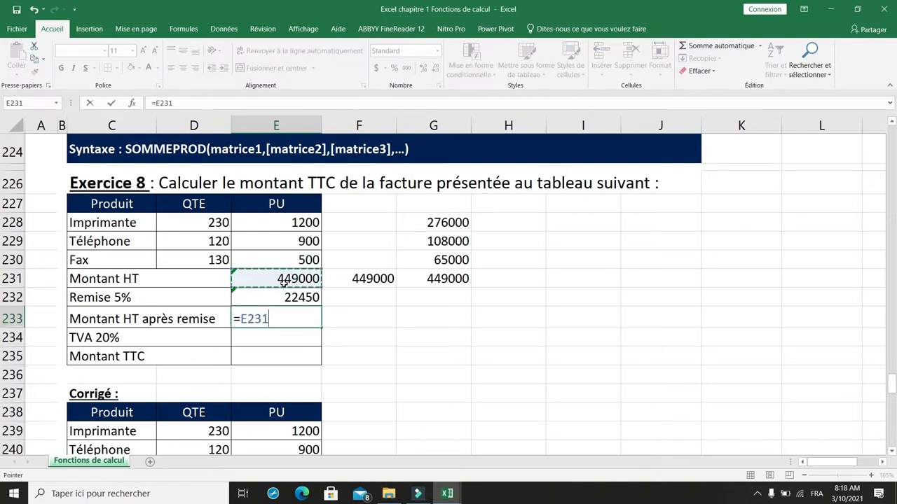
{"action": "type", "text": "-"}
{"action": "left_click", "coordinate": [284, 298]}
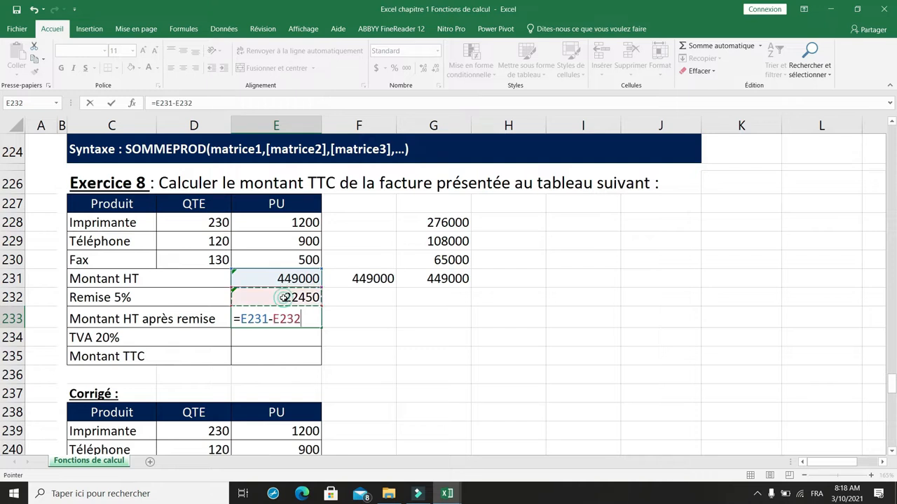
{"action": "key", "text": "Return"}
- Calculate the 20% TVA of the Exercice 8 invoice in E234 with the formula =E233*20%
{"action": "type", "text": "="}
{"action": "left_click", "coordinate": [288, 318]}
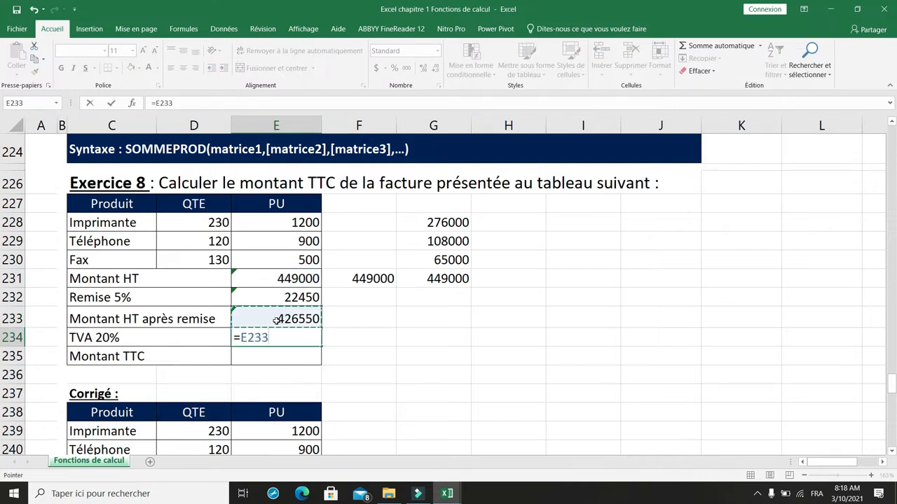
{"action": "type", "text": "µ"}
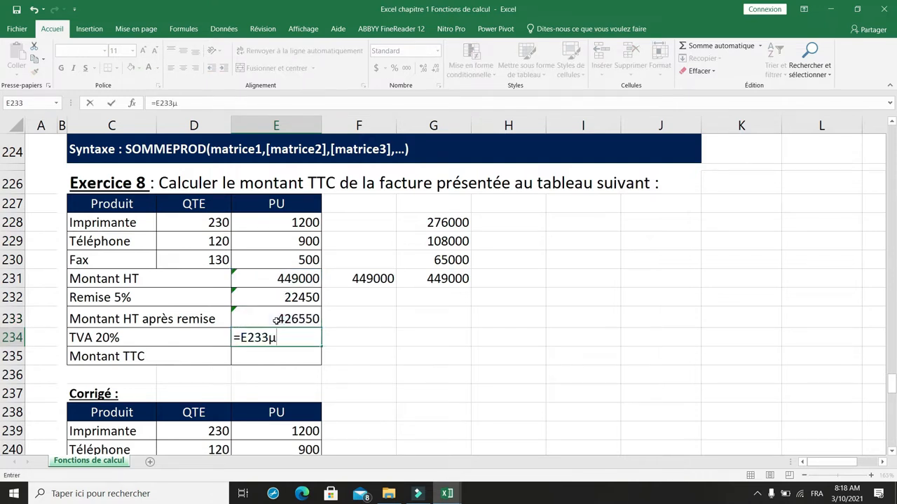
{"action": "key", "text": "BackSpace"}
{"action": "type", "text": "*20"}
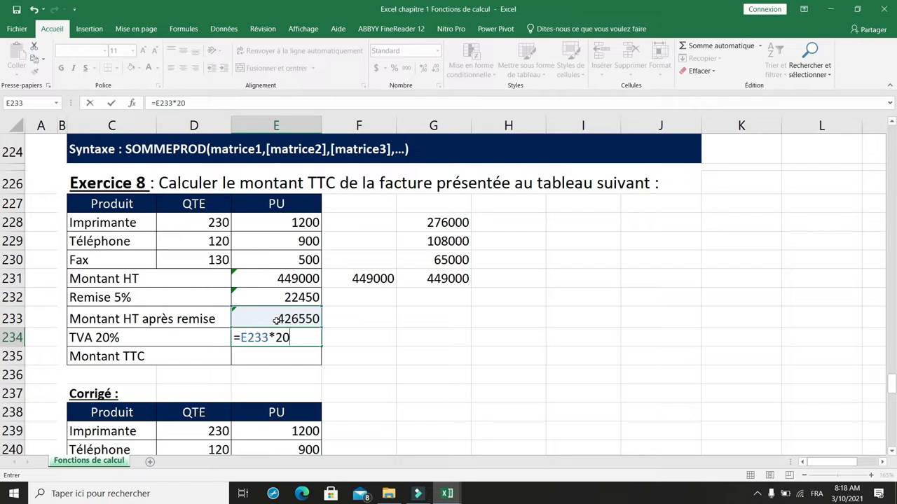
{"action": "type", "text": "%"}
{"action": "key", "text": "Return"}
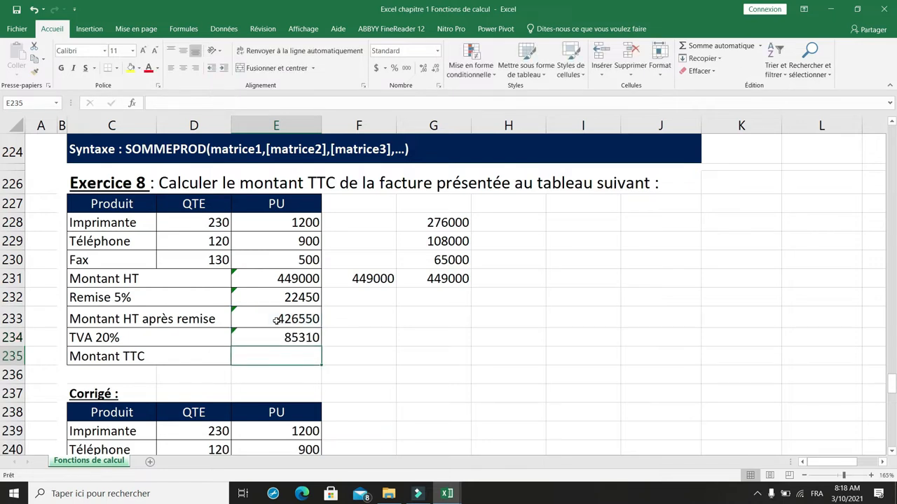
- Calculate the Montant TTC of the Exercice 8 invoice in E235 by adding E233 and E234
{"action": "type", "text": "+"}
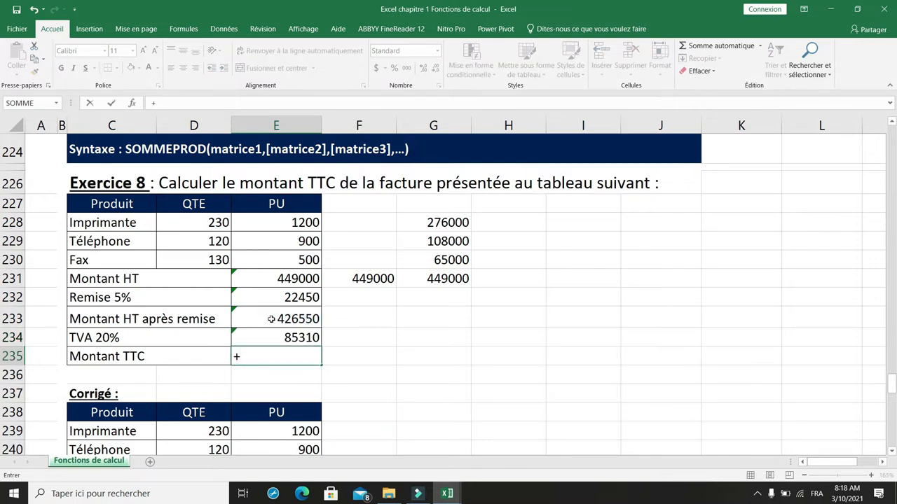
{"action": "left_click", "coordinate": [280, 319]}
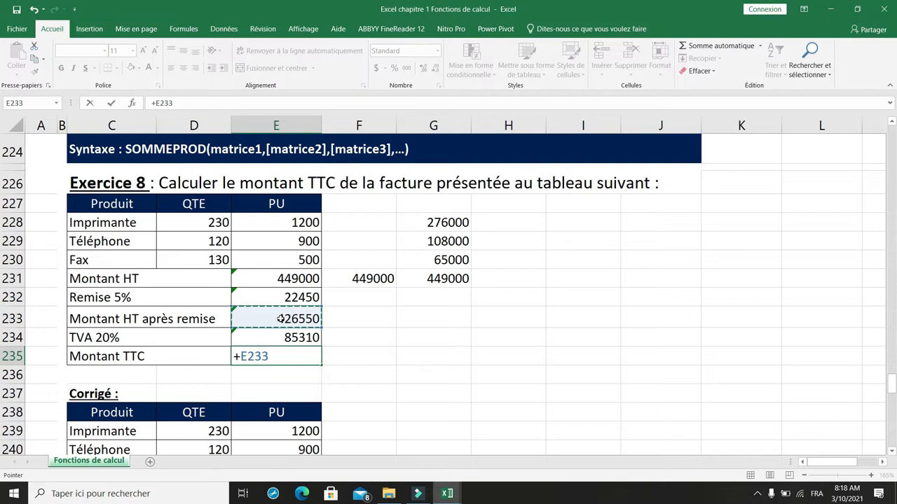
{"action": "type", "text": "+"}
{"action": "left_click", "coordinate": [275, 338]}
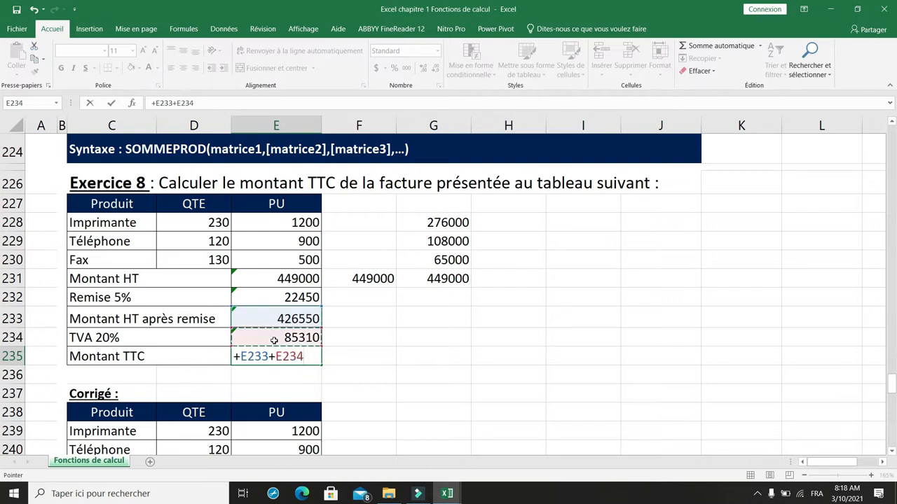
{"action": "key", "text": "Return"}
{"action": "left_click", "coordinate": [279, 354]}
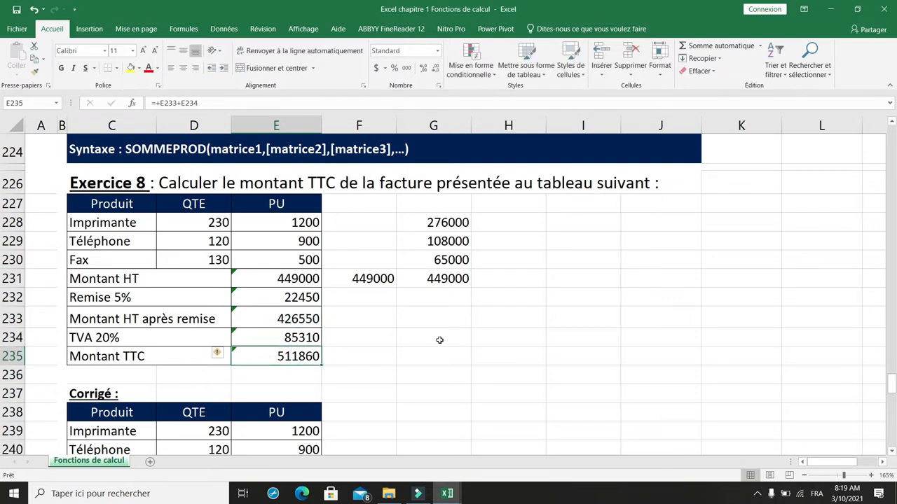
- Review the NB function's title in C8 and its description in C10 on the Fonctions de calcul - Partie 2 sheet
{"action": "scroll", "coordinate": [439, 340], "scroll_direction": "down", "scroll_amount": 1}
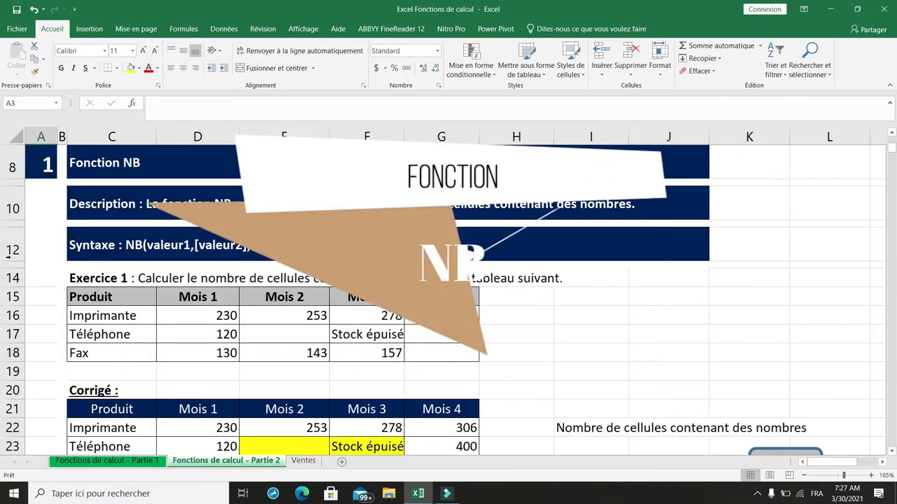
{"action": "left_click", "coordinate": [102, 166]}
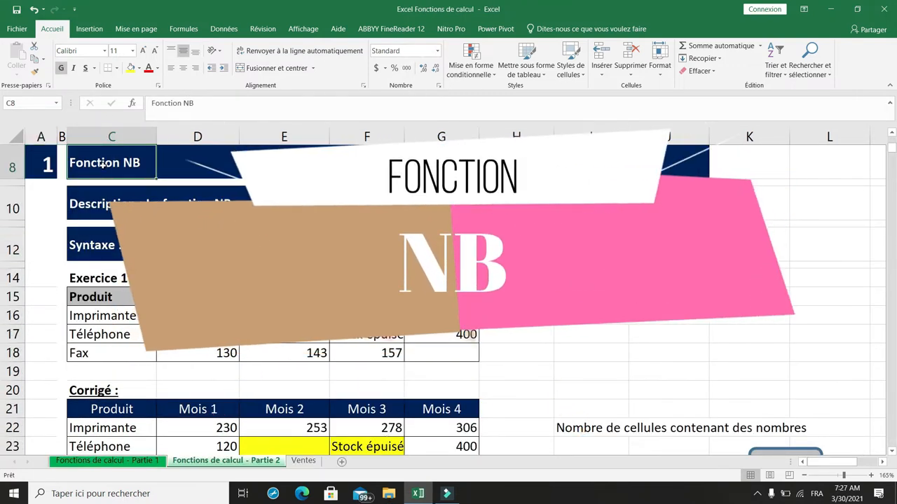
{"action": "key", "text": "Down"}
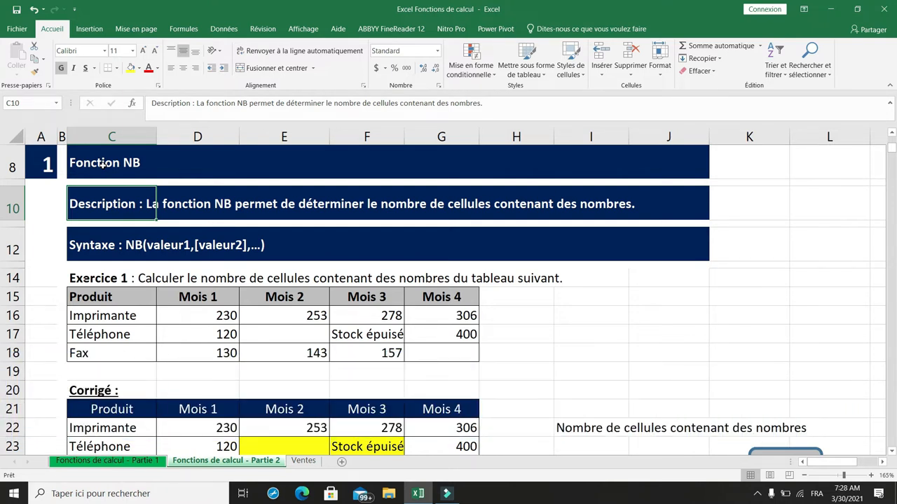
- Review the NB function's syntax in C12 and the Exercice 1 instruction in C14
{"action": "key", "text": "Down"}
{"action": "key", "text": "Down"}
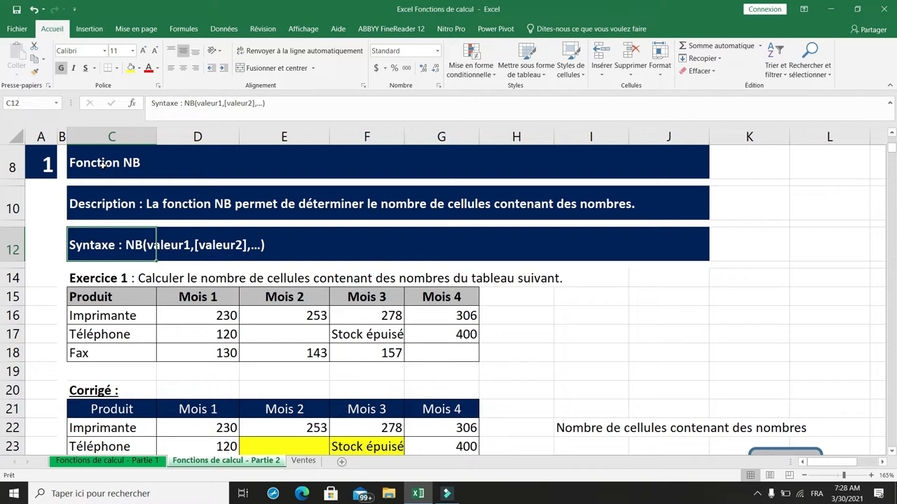
{"action": "key", "text": "Down"}
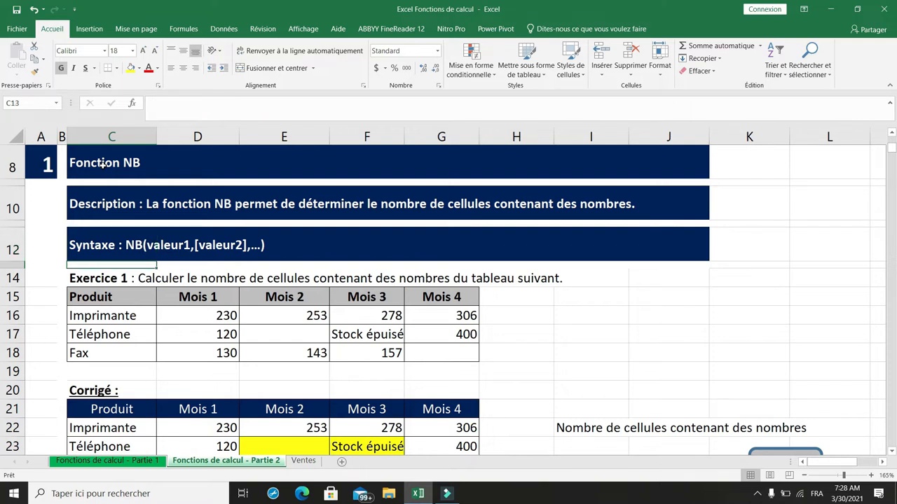
{"action": "key", "text": "Down"}
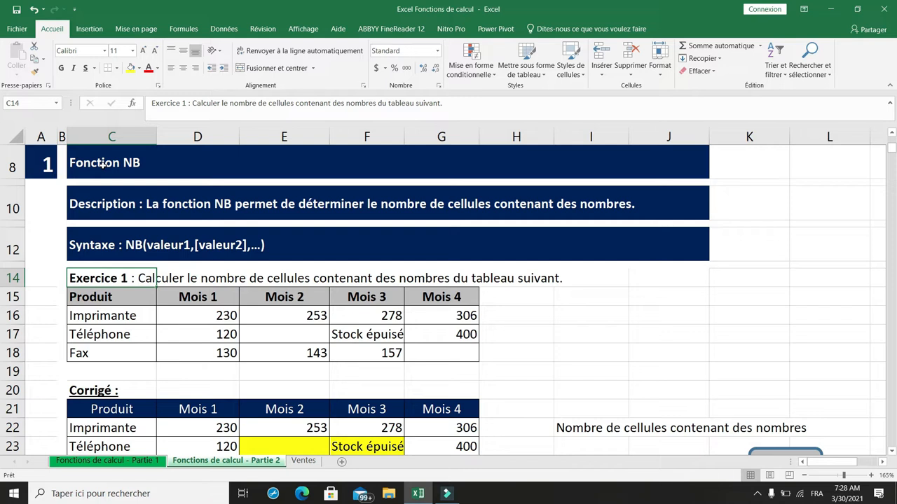
{"action": "key", "text": "Down"}
{"action": "key", "text": "Down"}
{"action": "key", "text": "Up"}
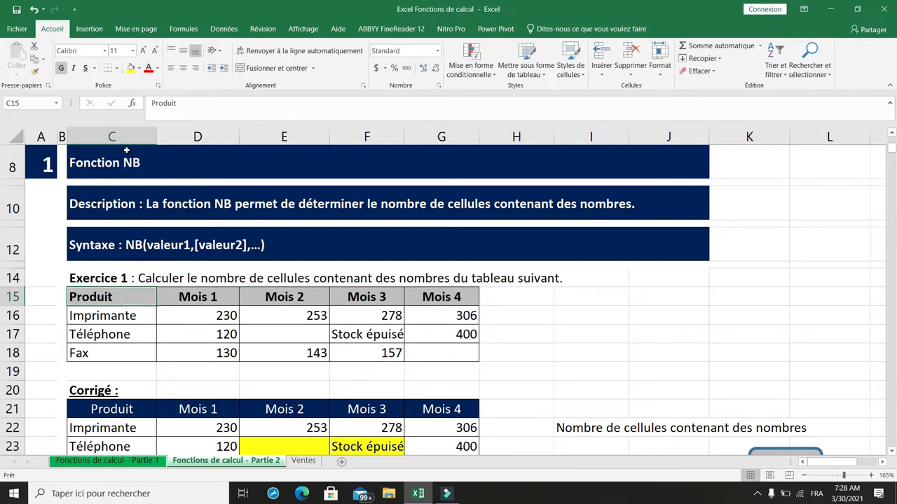
- Count the cells containing numbers in the Exercice 1 table by entering =NB(D16:G18) in I17
{"action": "left_click", "coordinate": [571, 331]}
{"action": "type", "text": "="}
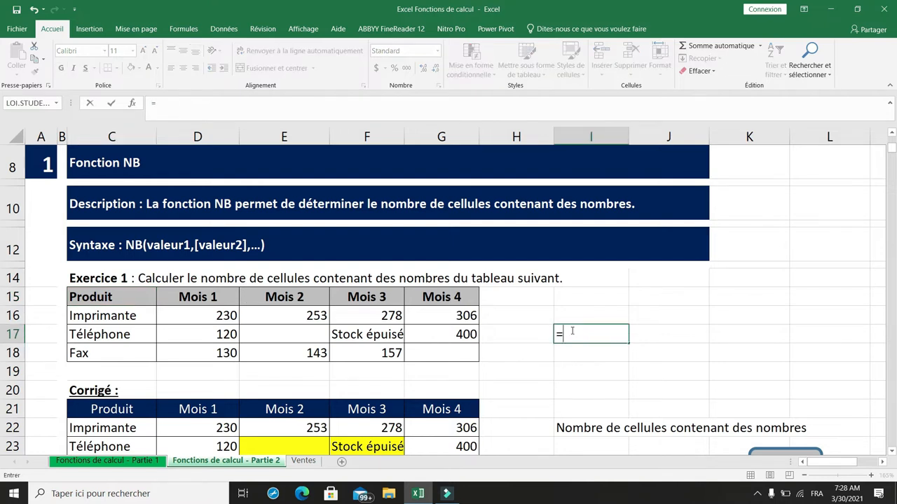
{"action": "type", "text": "nb("}
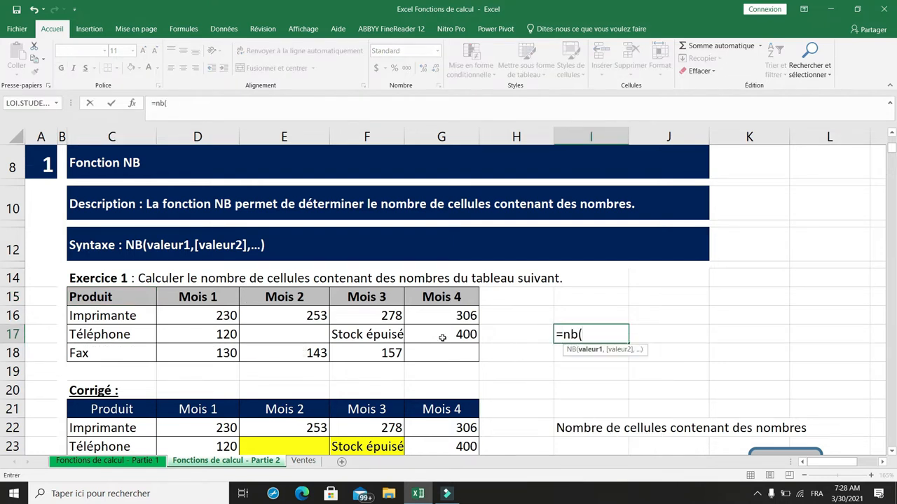
{"action": "left_click_drag", "start_coordinate": [215, 316], "coordinate": [439, 350]}
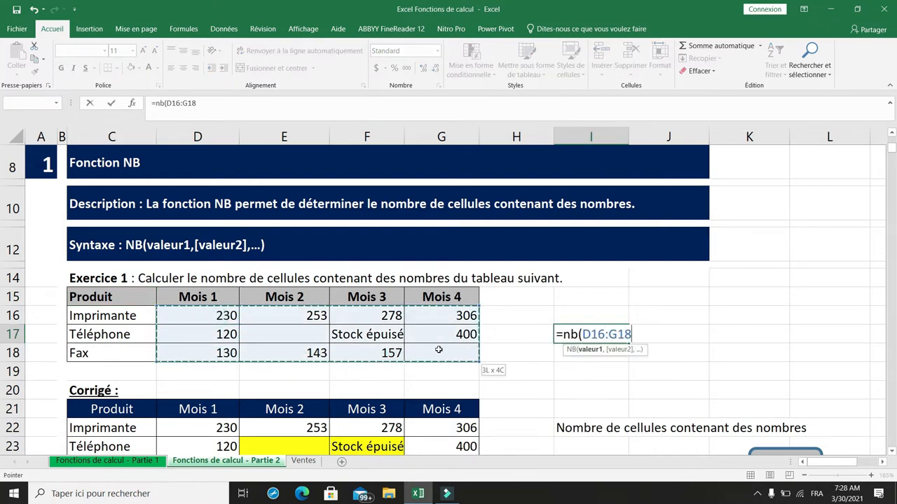
{"action": "type", "text": ")"}
{"action": "key", "text": "Return"}
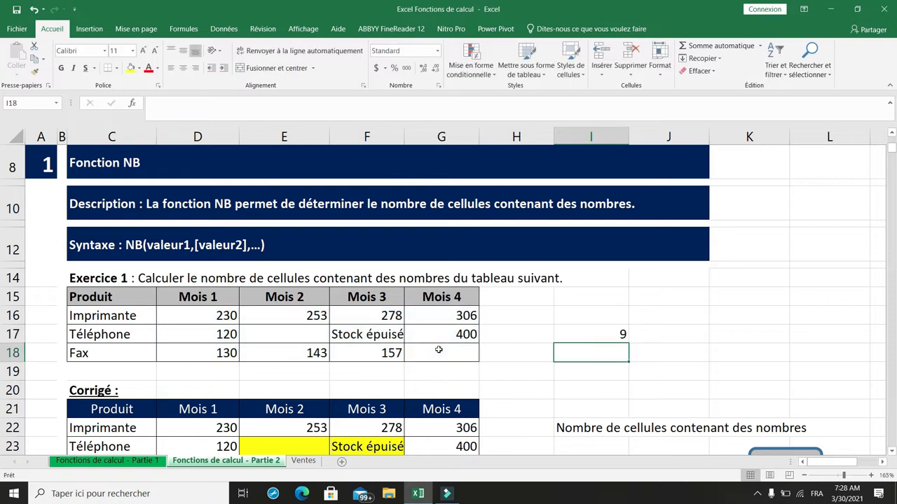
{"action": "left_click", "coordinate": [587, 335]}
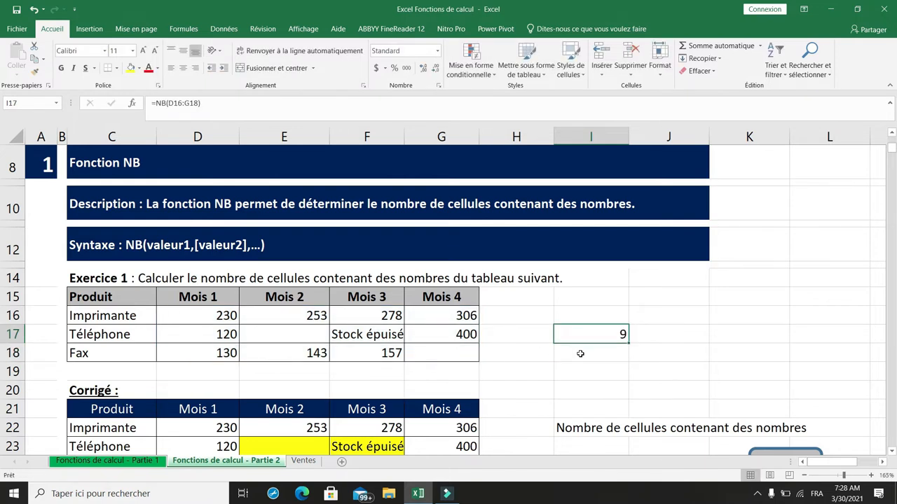
- Fill the empty cells E17 and G18 and the text cell F17 of the Exercice 1 table with yellow
{"action": "scroll", "coordinate": [580, 354], "scroll_direction": "down", "scroll_amount": 1}
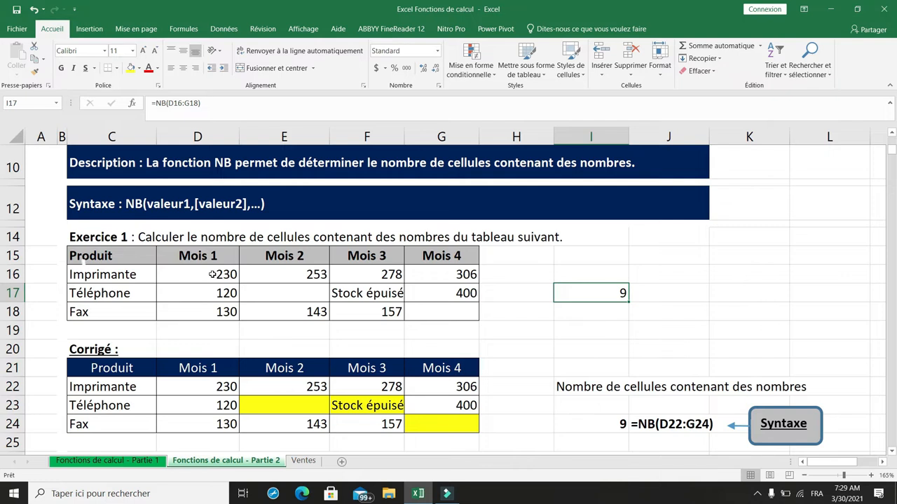
{"action": "left_click", "coordinate": [288, 293]}
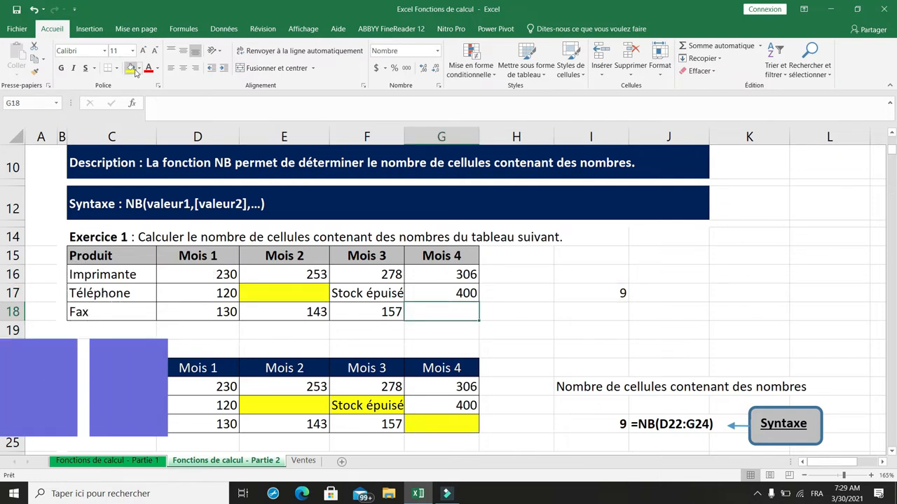
{"action": "left_click", "coordinate": [131, 68]}
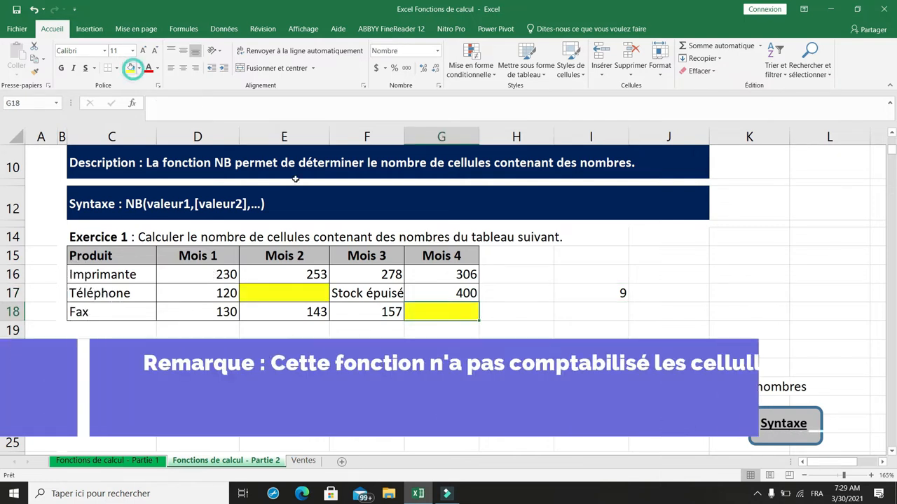
{"action": "left_click", "coordinate": [378, 294]}
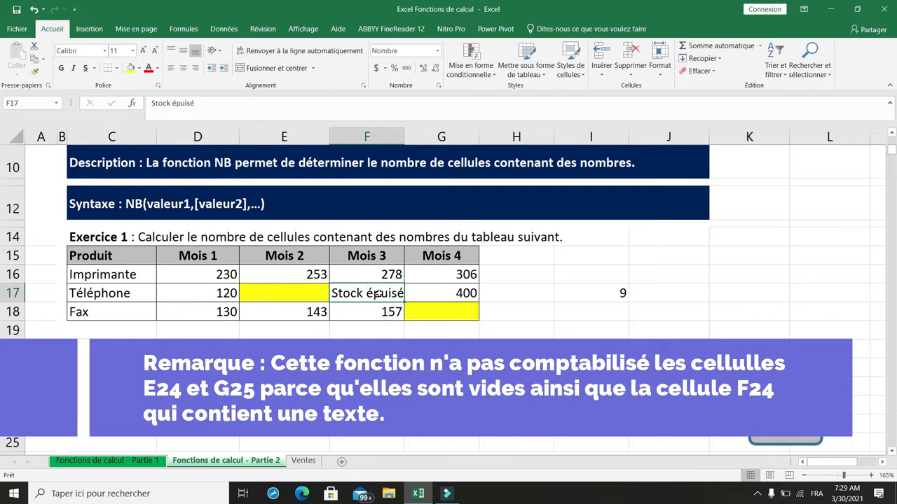
{"action": "left_click", "coordinate": [131, 68]}
{"action": "left_click", "coordinate": [220, 273]}
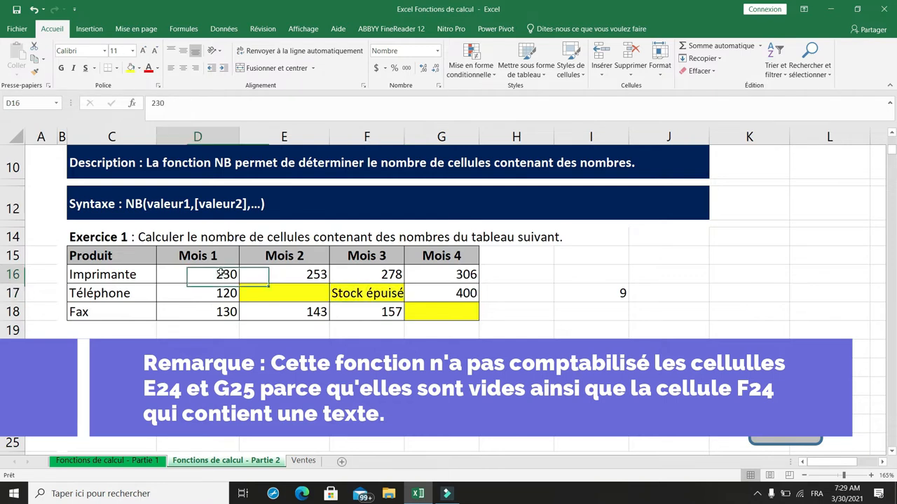
{"action": "left_click", "coordinate": [282, 272]}
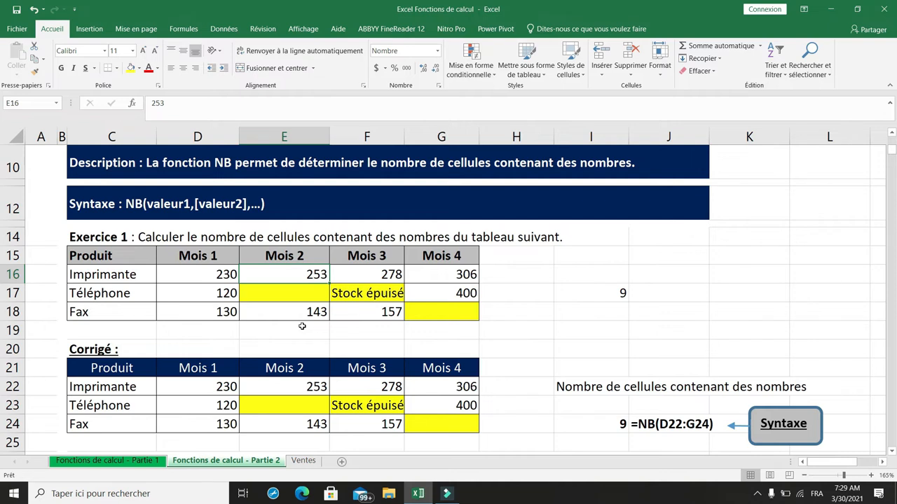
- Count the non-empty cells of the Exercice 2 table by entering =NBVAL(D36:G38) in I37
{"action": "scroll", "coordinate": [302, 327], "scroll_direction": "down", "scroll_amount": 6}
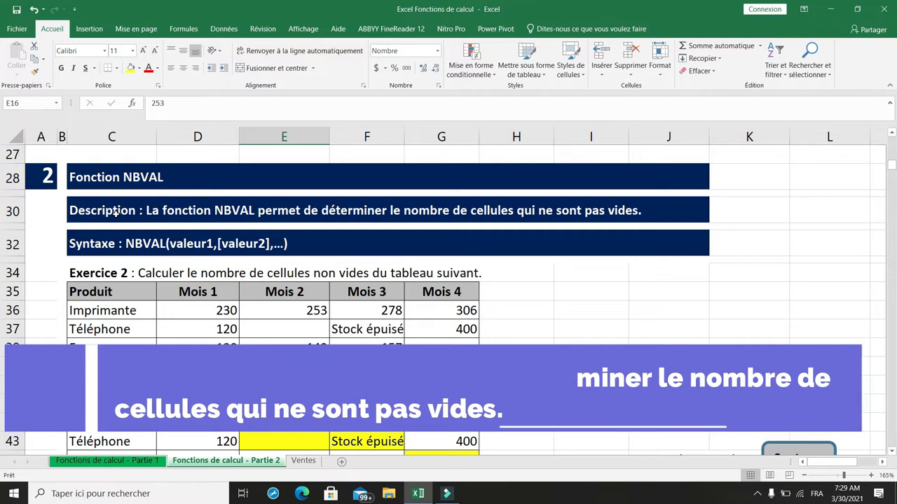
{"action": "left_click", "coordinate": [91, 244]}
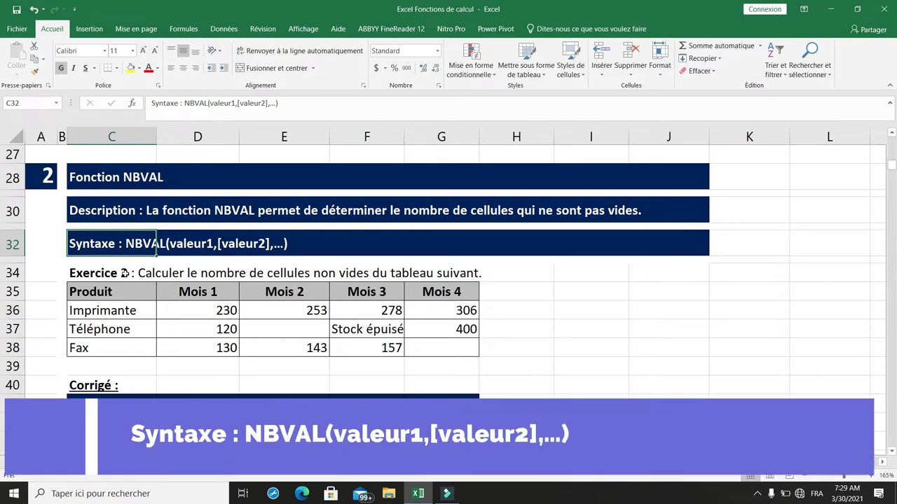
{"action": "left_click", "coordinate": [201, 305]}
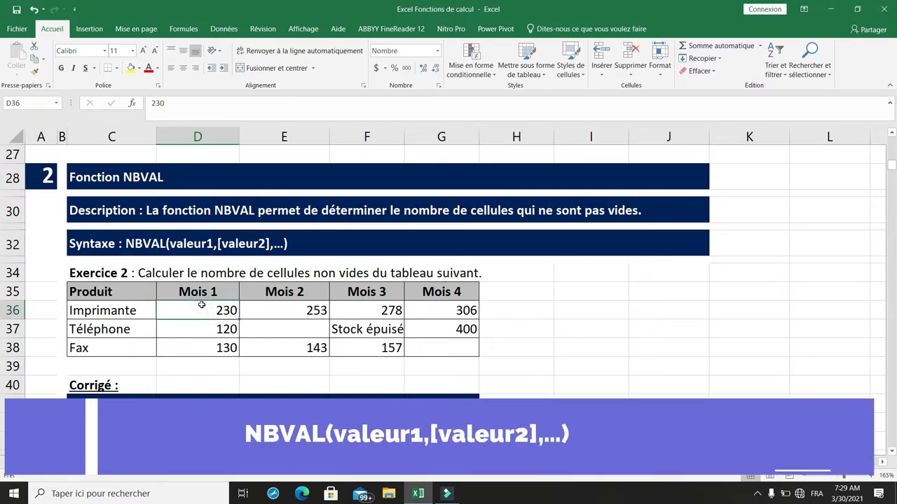
{"action": "scroll", "coordinate": [201, 305], "scroll_direction": "down", "scroll_amount": 1}
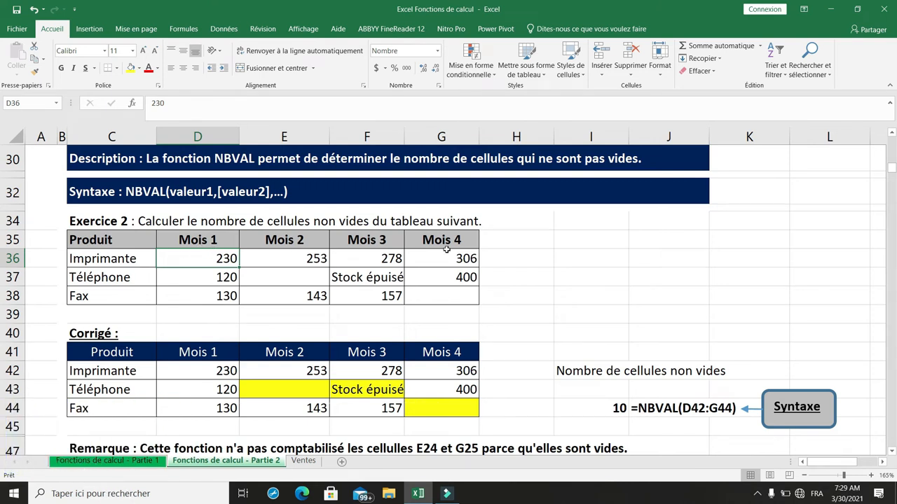
{"action": "double_click", "coordinate": [566, 276]}
{"action": "type", "text": "="}
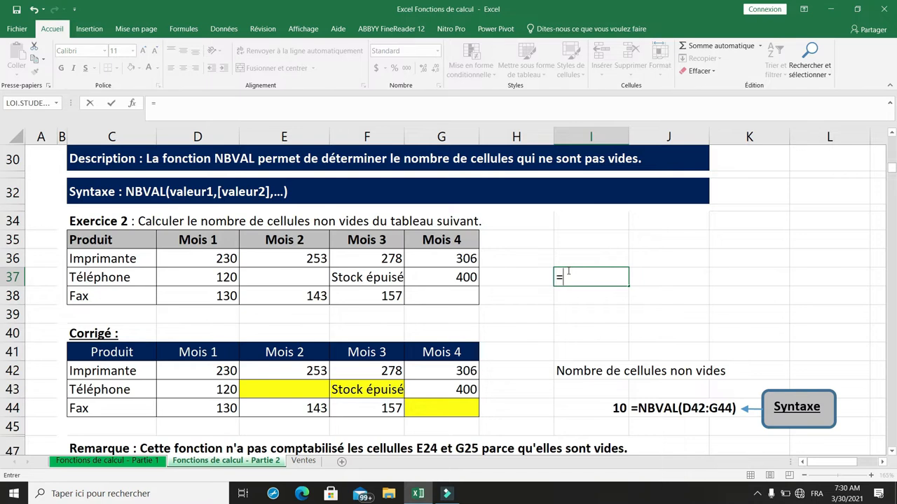
{"action": "type", "text": "nbval("}
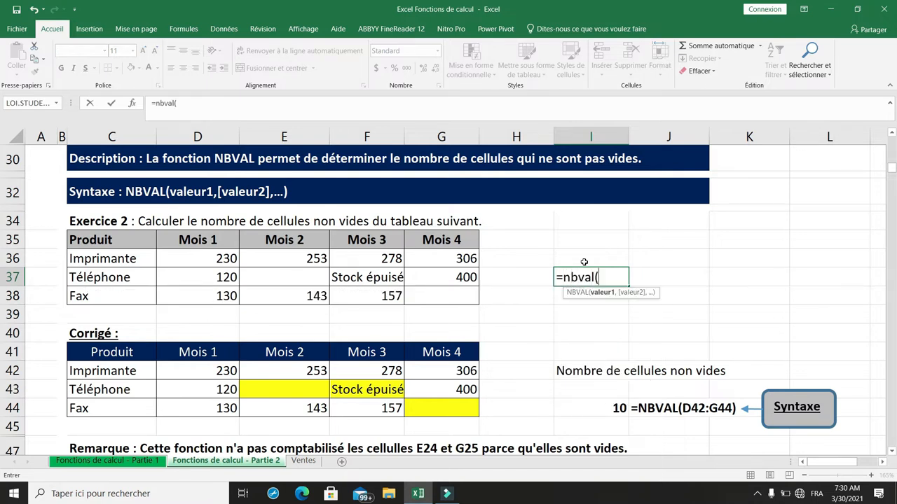
{"action": "left_click", "coordinate": [207, 260]}
{"action": "left_click_drag", "start_coordinate": [206, 260], "coordinate": [444, 287]}
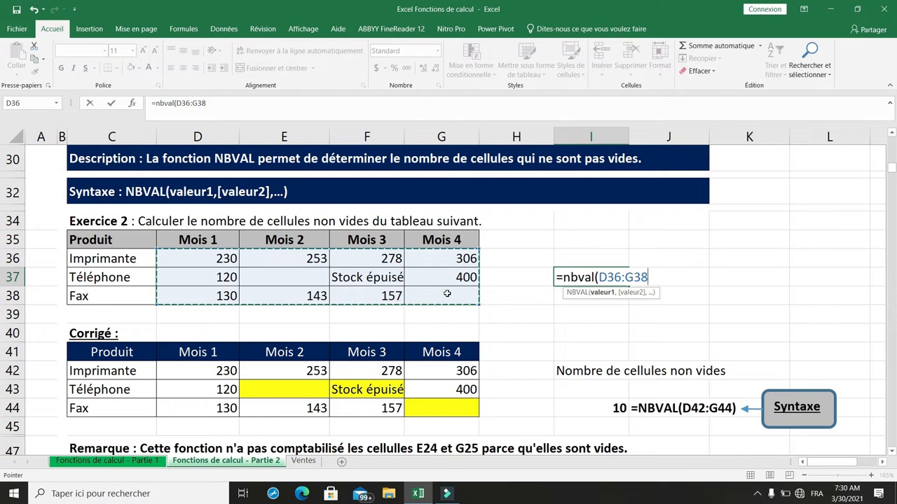
{"action": "type", "text": ")"}
{"action": "key", "text": "Return"}
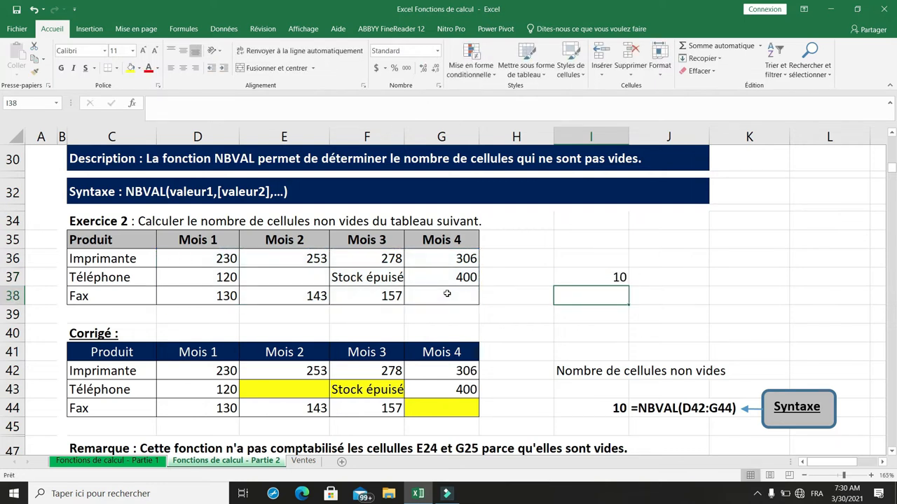
{"action": "left_click", "coordinate": [572, 278]}
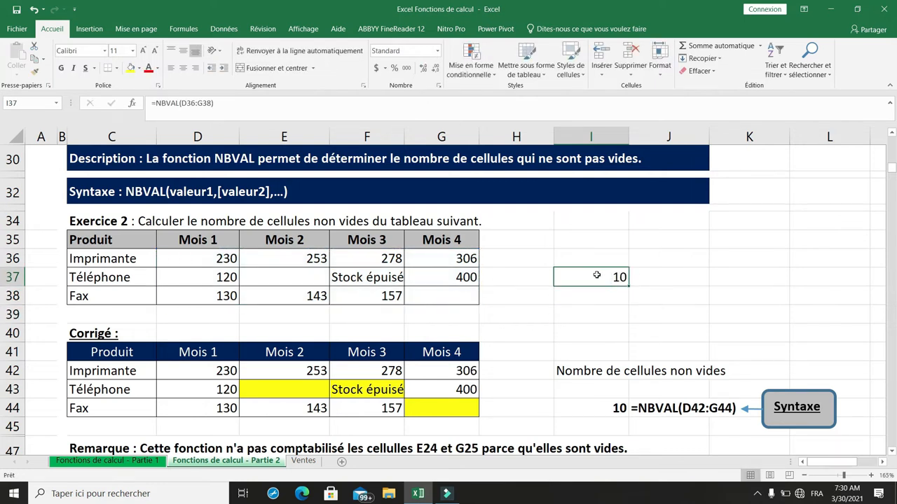
- Fill the empty cells E37 and G38 of the Exercice 2 table with yellow
{"action": "left_click", "coordinate": [306, 277]}
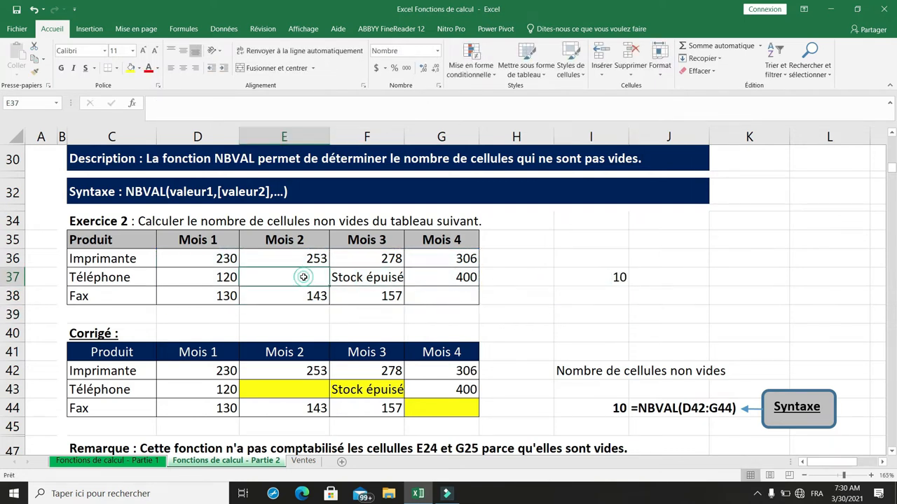
{"action": "left_click", "coordinate": [130, 68]}
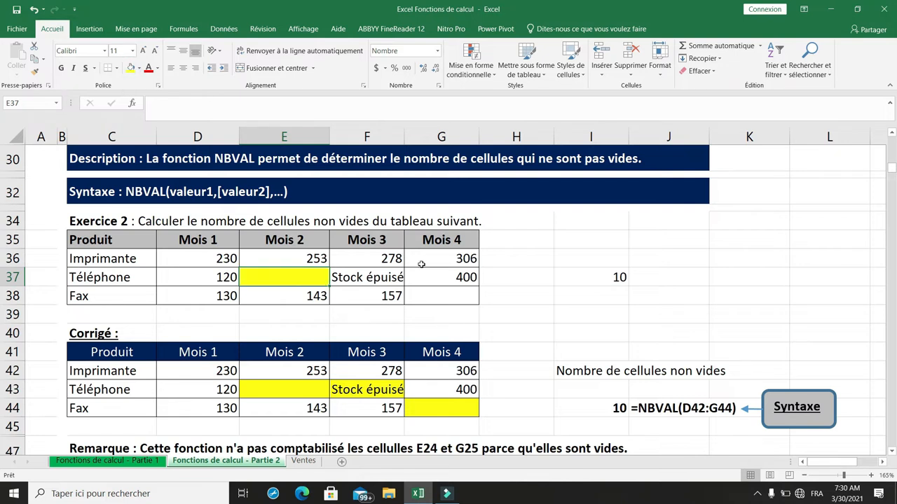
{"action": "left_click", "coordinate": [447, 297]}
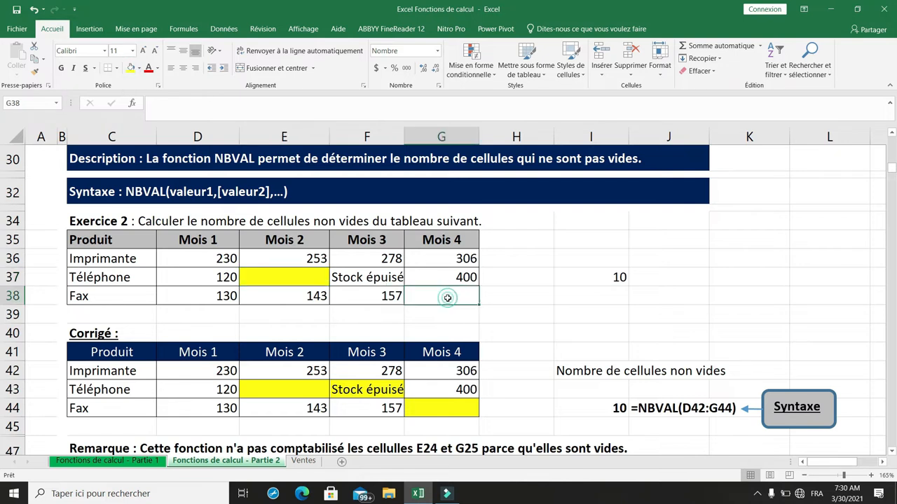
{"action": "left_click", "coordinate": [130, 68]}
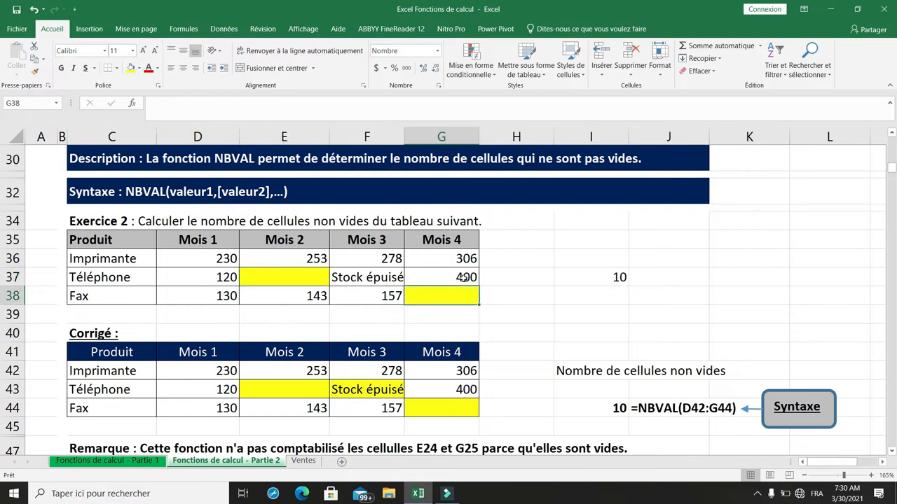
- Count the empty cells of the Exercice 3 table by entering =NB.VIDE(D57:G59) in I58
{"action": "scroll", "coordinate": [463, 277], "scroll_direction": "down", "scroll_amount": 6}
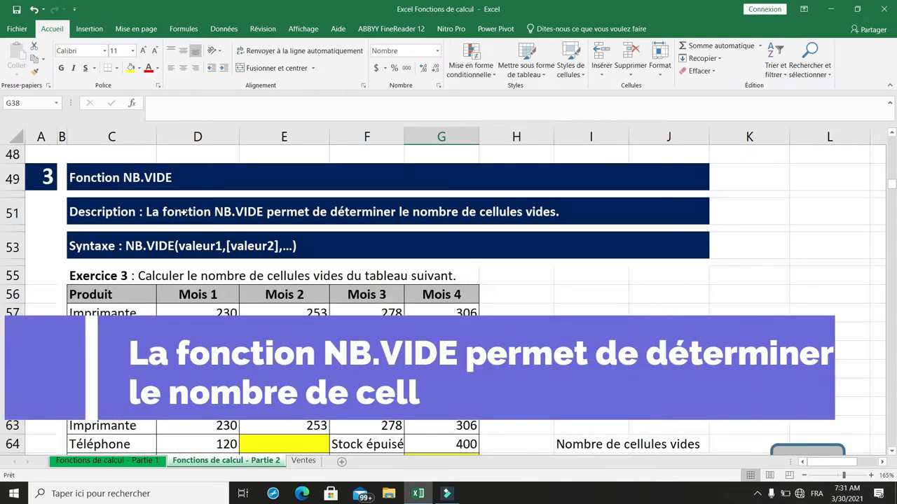
{"action": "left_click", "coordinate": [91, 209]}
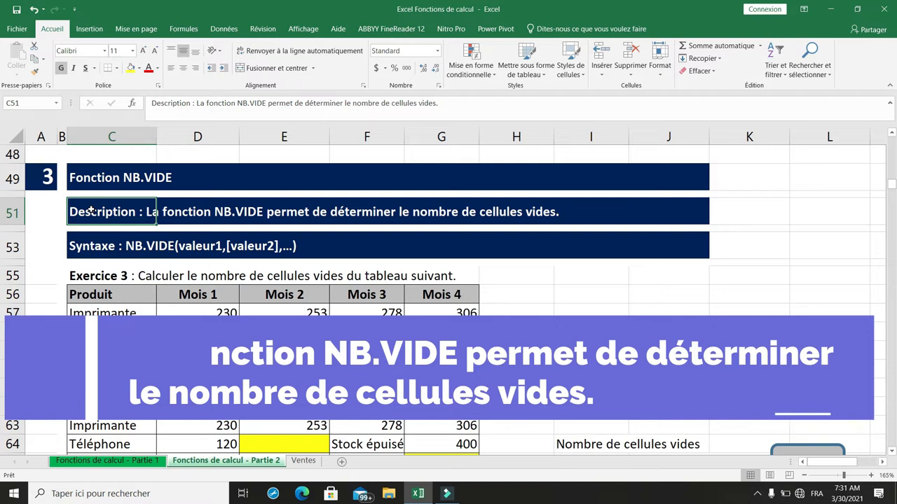
{"action": "left_click", "coordinate": [76, 250]}
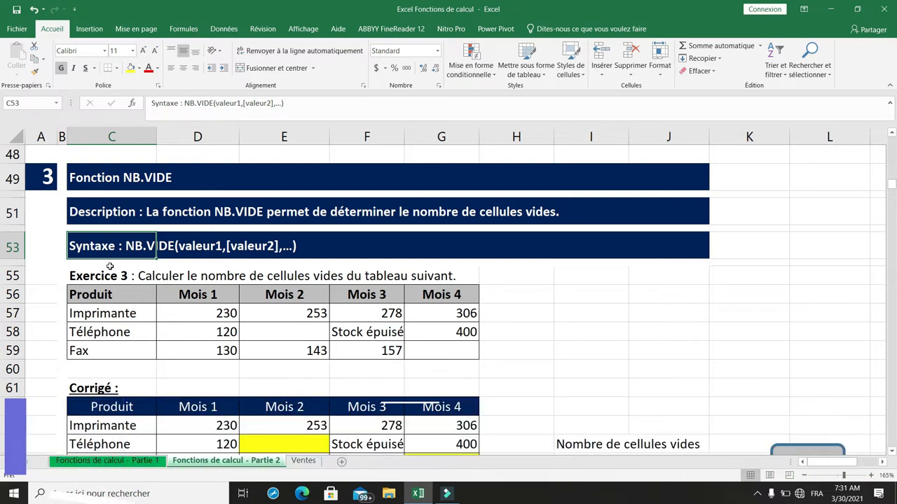
{"action": "scroll", "coordinate": [136, 301], "scroll_direction": "down", "scroll_amount": 2}
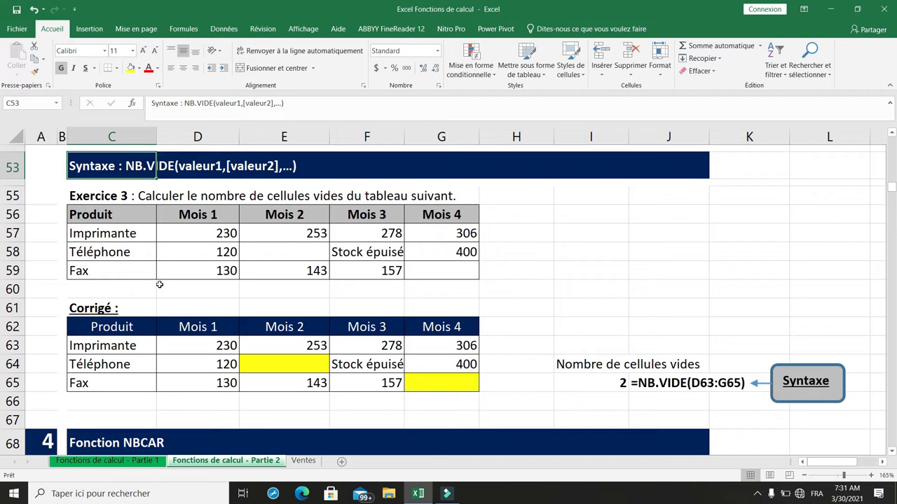
{"action": "scroll", "coordinate": [265, 252], "scroll_direction": "up", "scroll_amount": 2}
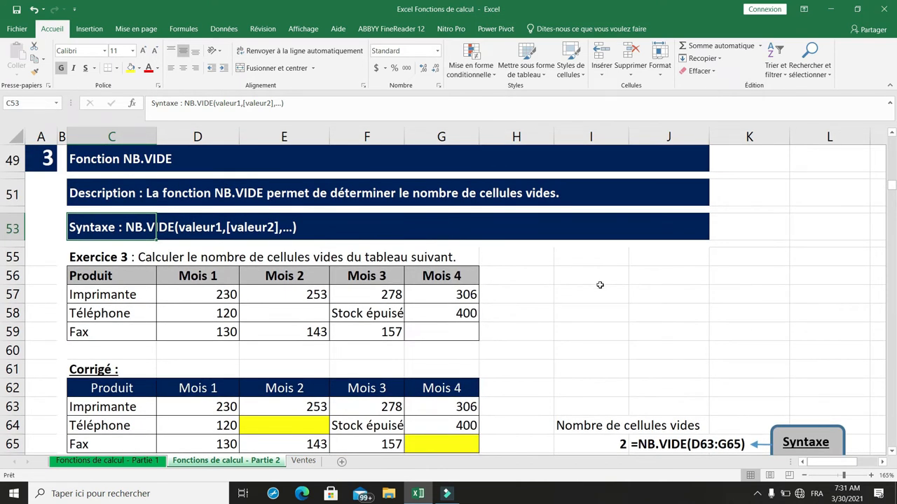
{"action": "left_click", "coordinate": [574, 311]}
{"action": "type", "text": "="}
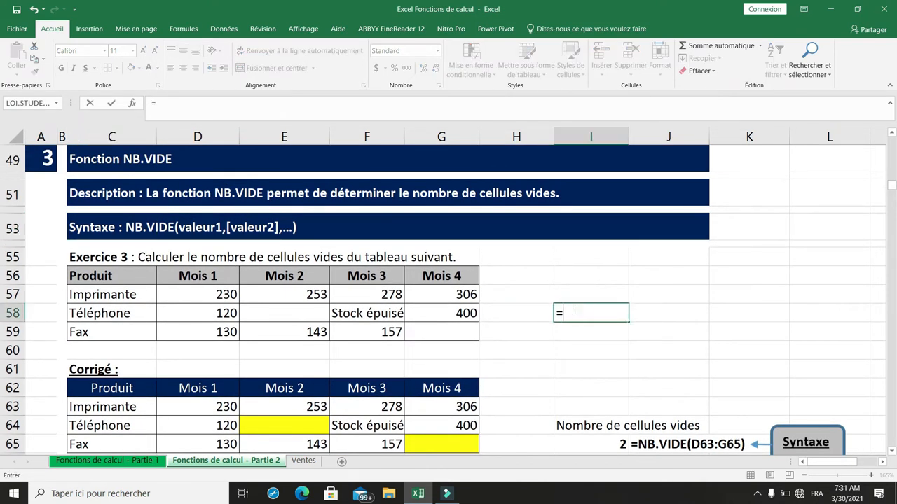
{"action": "type", "text": "nb.vide("}
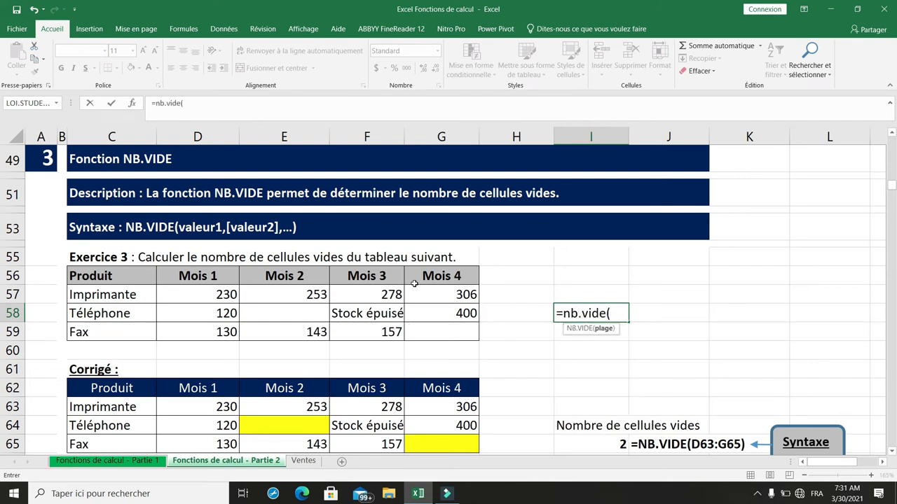
{"action": "left_click_drag", "start_coordinate": [217, 294], "coordinate": [435, 327]}
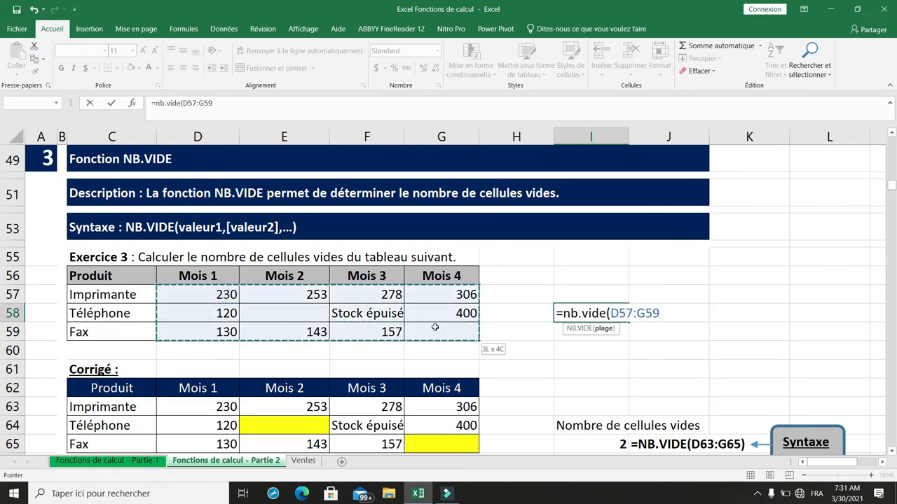
{"action": "type", "text": ")"}
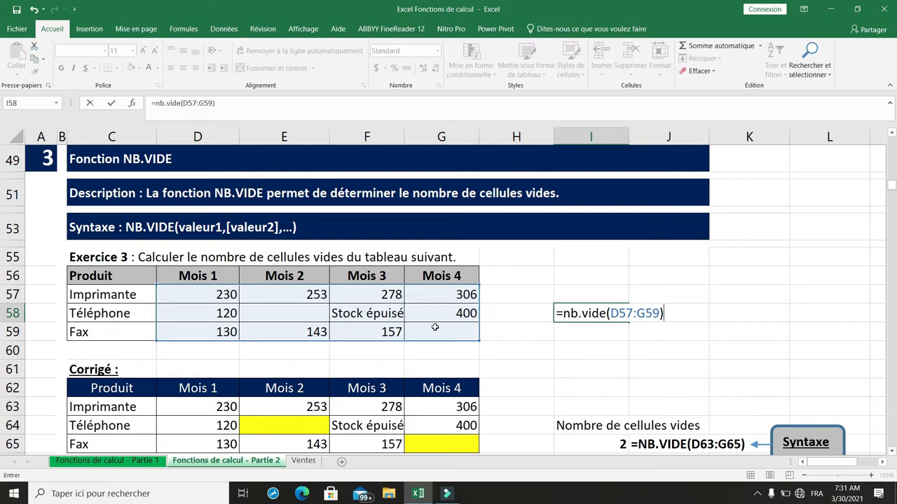
{"action": "key", "text": "Return"}
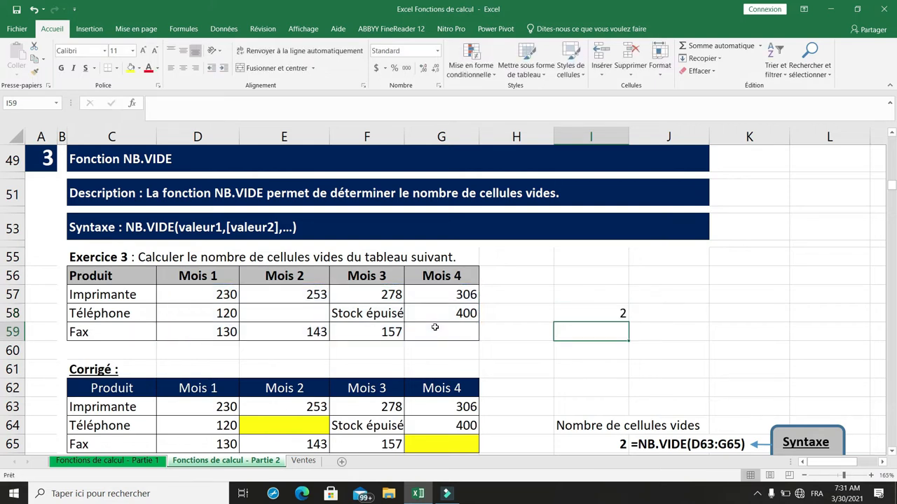
{"action": "left_click", "coordinate": [590, 313]}
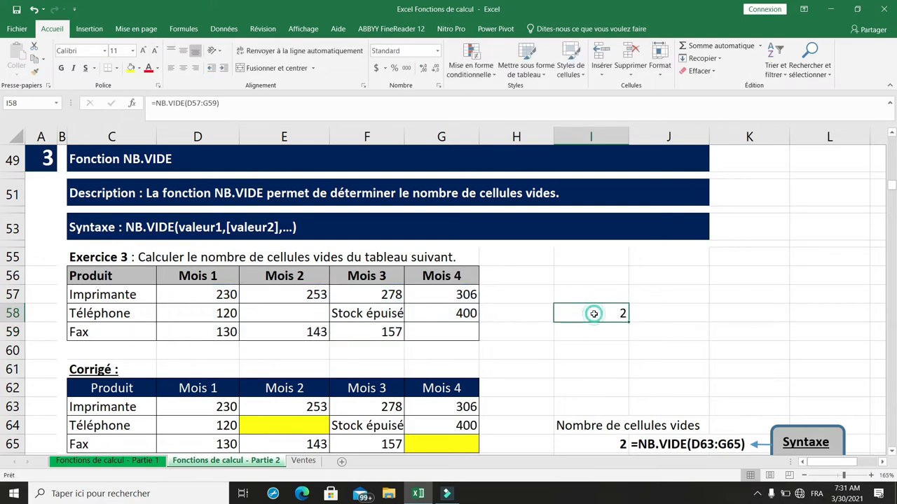
- Fill the empty cells E58 and G59 of the Exercice 3 table with yellow
{"action": "left_click", "coordinate": [292, 313]}
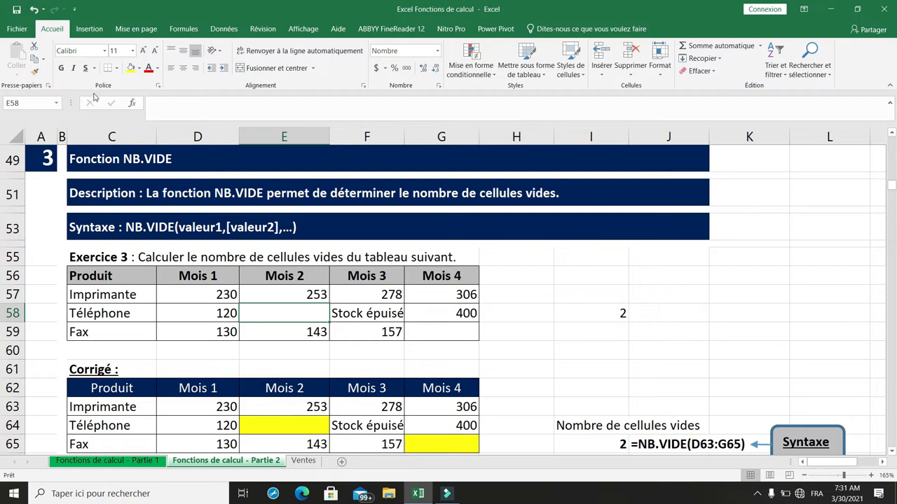
{"action": "left_click", "coordinate": [129, 68]}
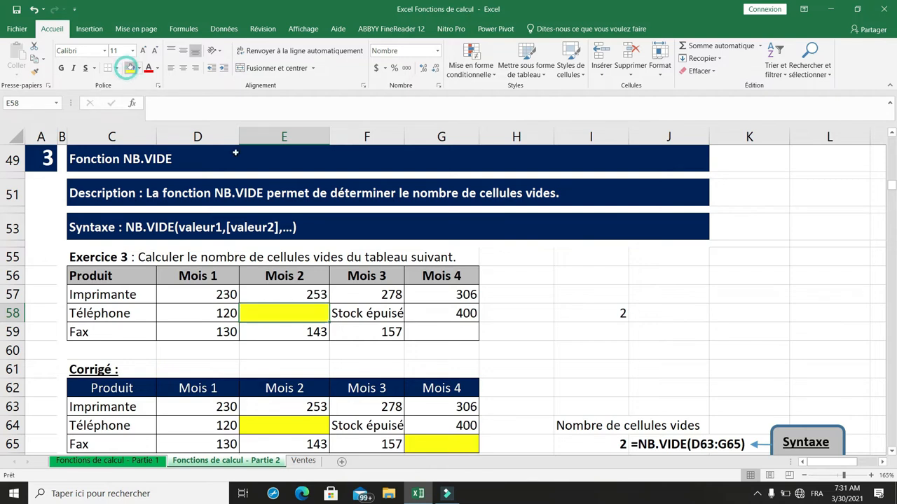
{"action": "left_click", "coordinate": [439, 333]}
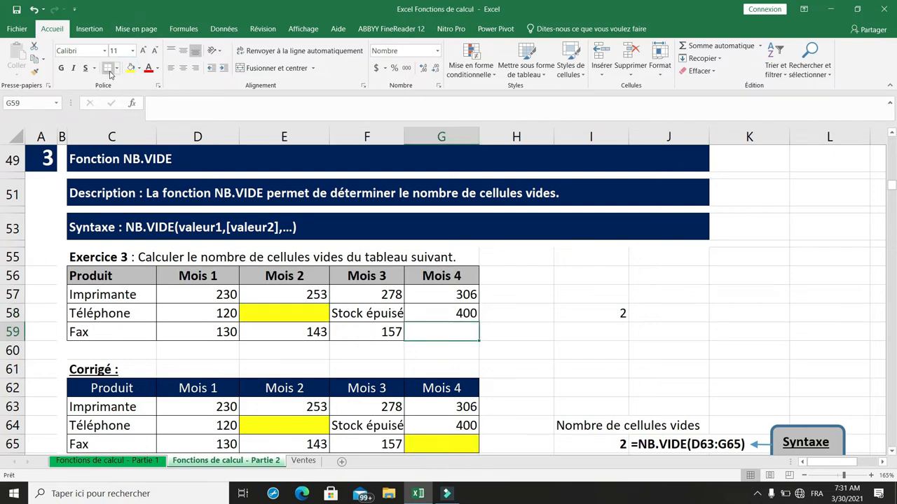
{"action": "left_click", "coordinate": [130, 67]}
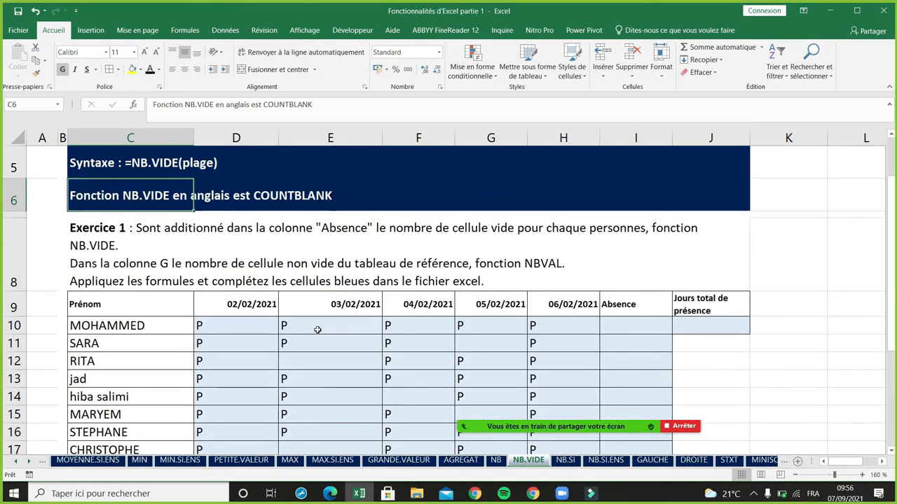
- Examine the attendance table on the NB.VIDE sheet: the first names, the daily presence marks, and the Absence and total presence columns
{"action": "scroll", "coordinate": [177, 266], "scroll_direction": "down", "scroll_amount": 1}
{"action": "left_click", "coordinate": [126, 256]}
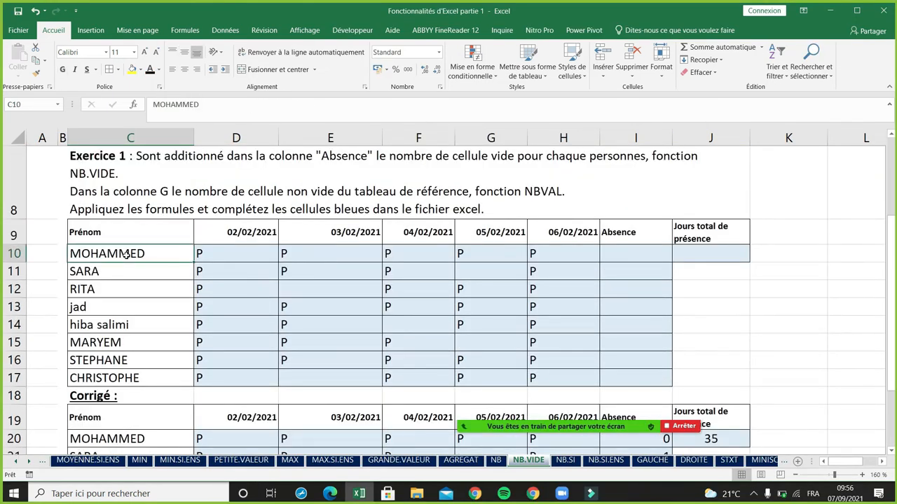
{"action": "left_click", "coordinate": [222, 271]}
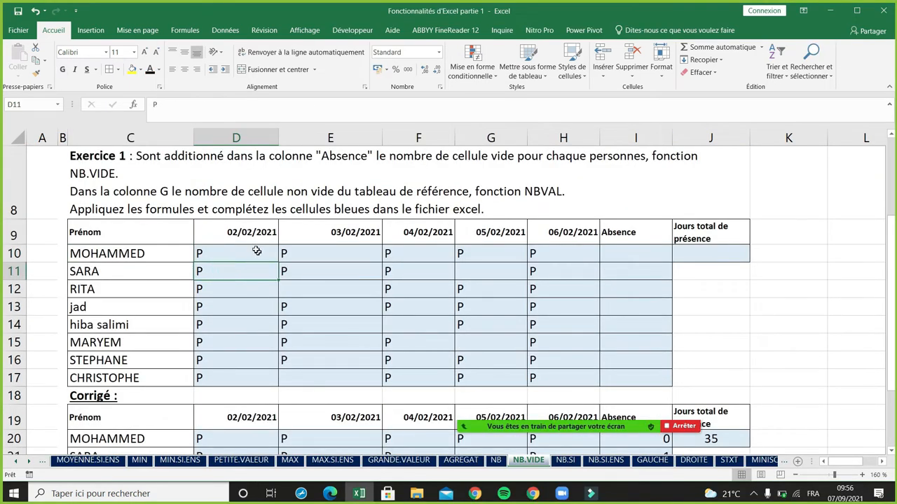
{"action": "left_click", "coordinate": [716, 253]}
{"action": "left_click", "coordinate": [257, 255]}
{"action": "left_click", "coordinate": [620, 234]}
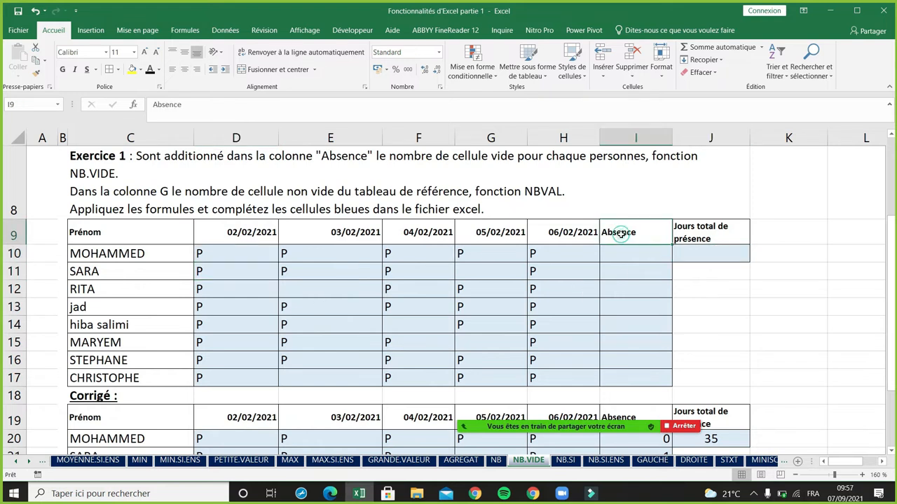
- Count each person's absences by entering =NB.VIDE(D10:H10) in I10 and copying the formula down the Absence column
{"action": "left_click", "coordinate": [630, 256]}
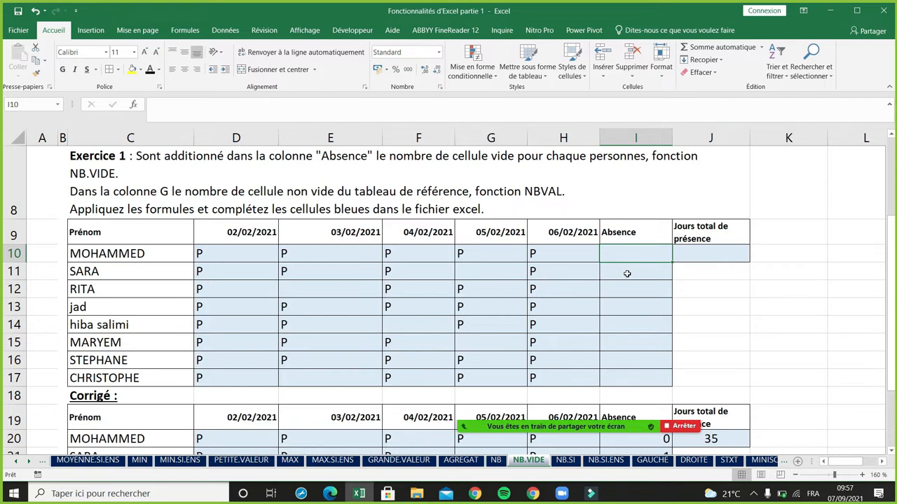
{"action": "type", "text": "=n"}
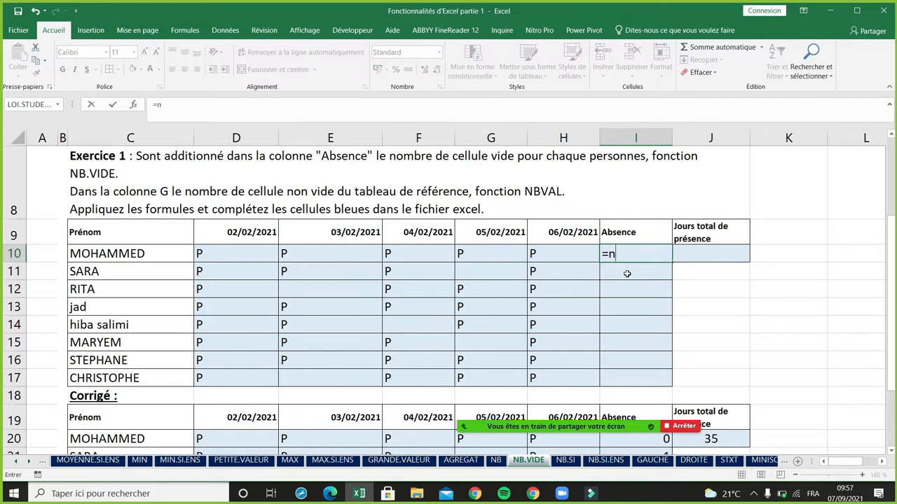
{"action": "type", "text": "b.v"}
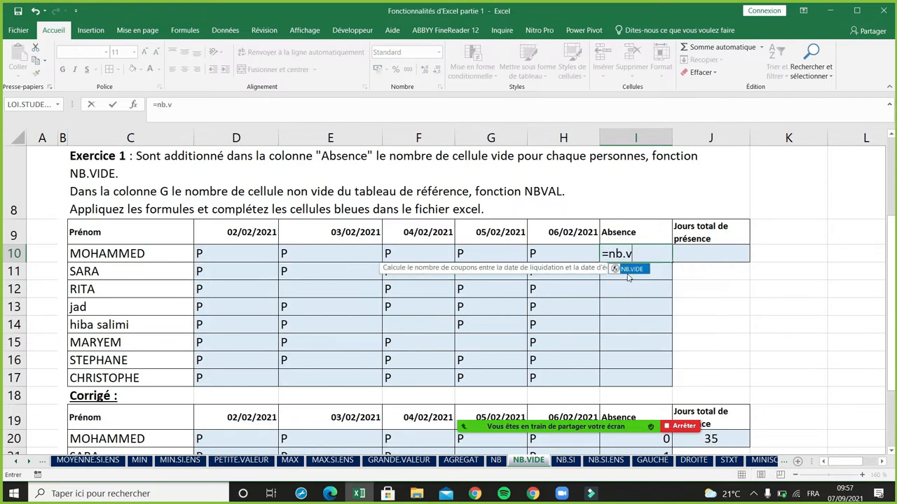
{"action": "type", "text": "ide("}
{"action": "left_click_drag", "start_coordinate": [256, 255], "coordinate": [547, 254]}
{"action": "type", "text": ")"}
{"action": "key", "text": "Return"}
{"action": "left_click", "coordinate": [662, 256]}
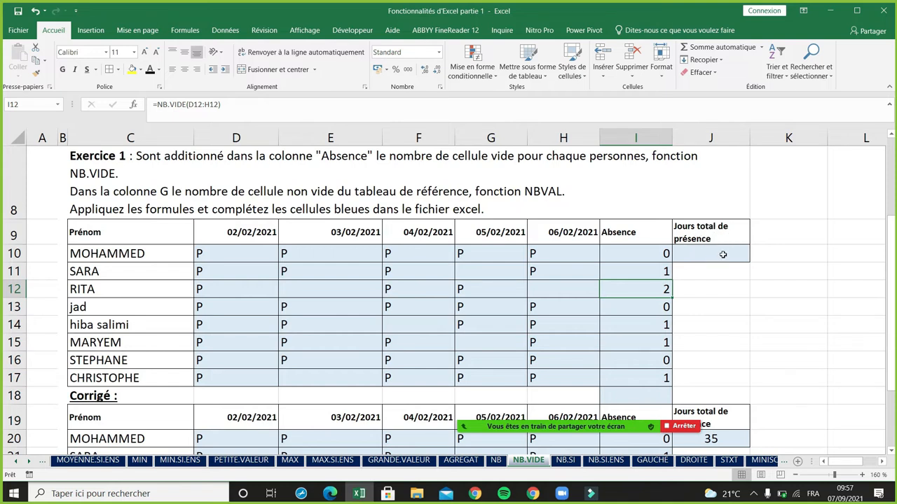
- Calculate the total days of presence in J10 with =NBVAL(D10:H17)
{"action": "left_click", "coordinate": [722, 254]}
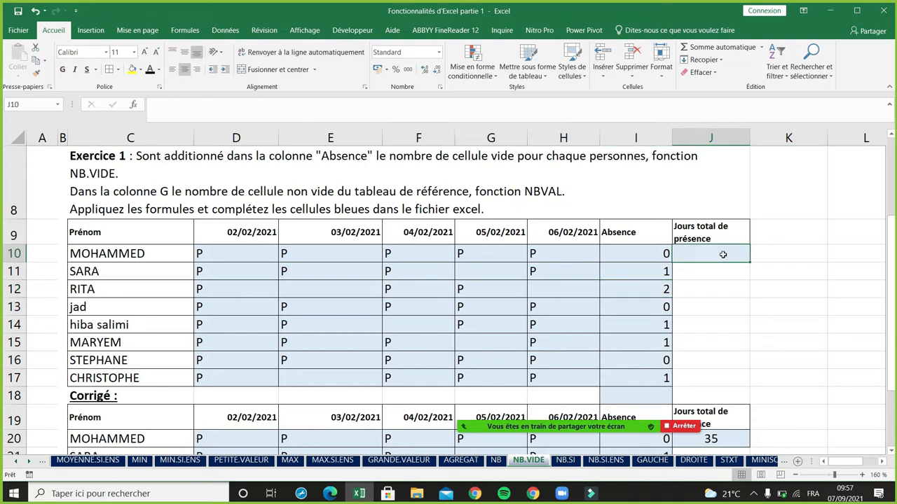
{"action": "type", "text": "=nbv"}
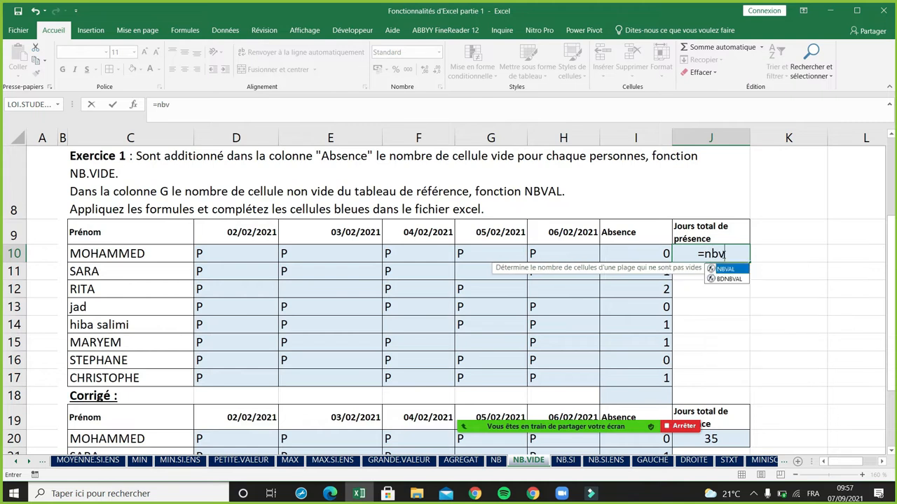
{"action": "type", "text": "al("}
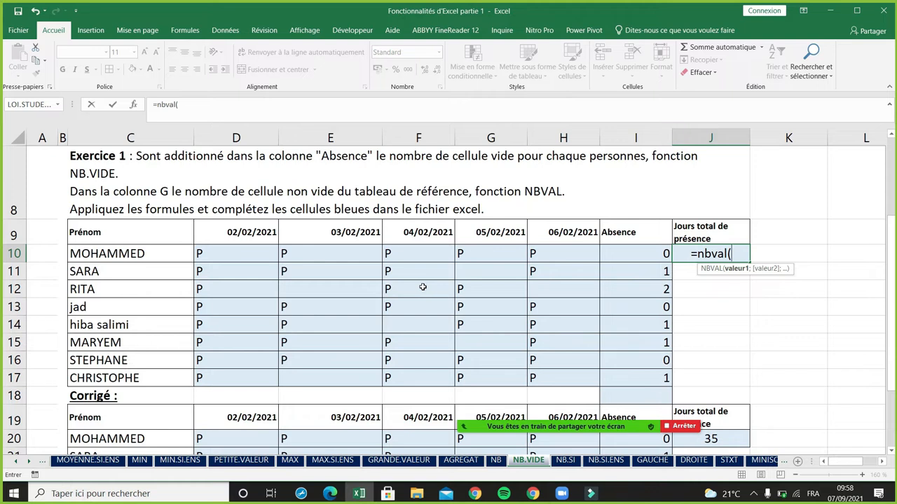
{"action": "left_click_drag", "start_coordinate": [235, 253], "coordinate": [547, 378]}
{"action": "key", "text": "Return"}
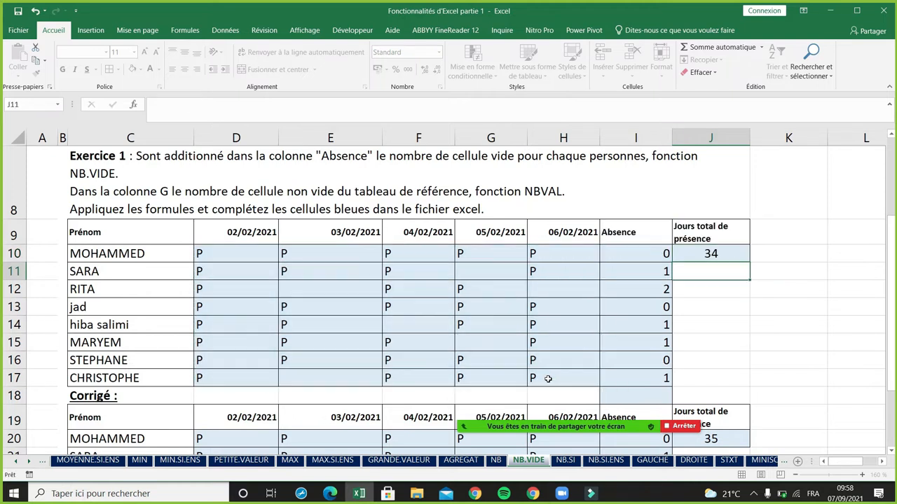
- Mark the person in row 12 present on 06/02/2021 by entering P in H12, and check the total in J10
{"action": "left_click", "coordinate": [656, 293]}
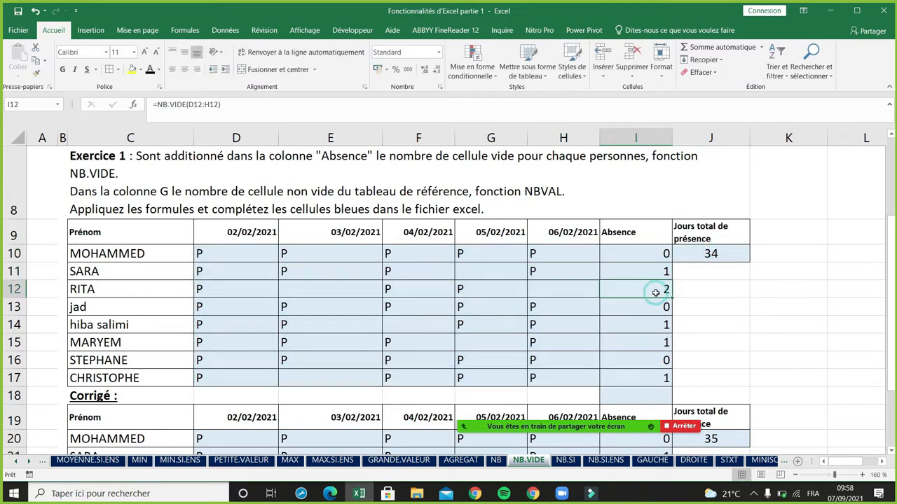
{"action": "left_click", "coordinate": [530, 293]}
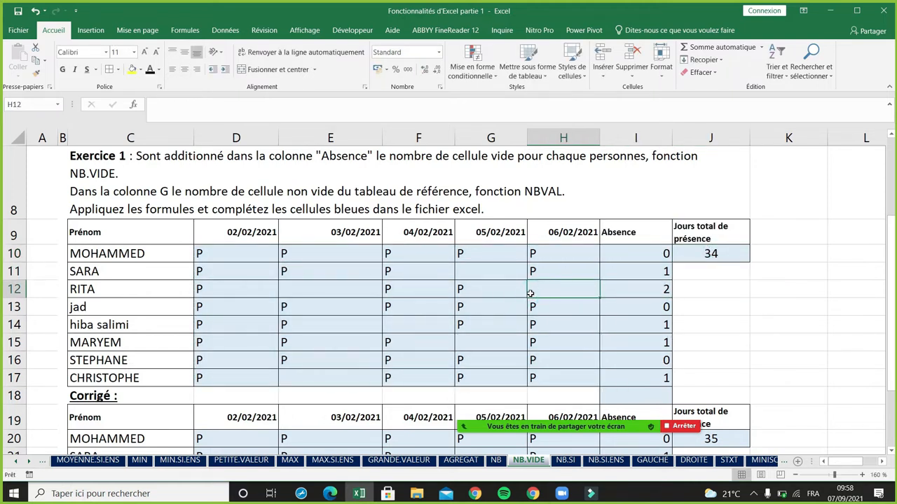
{"action": "type", "text": "P"}
{"action": "key", "text": "Return"}
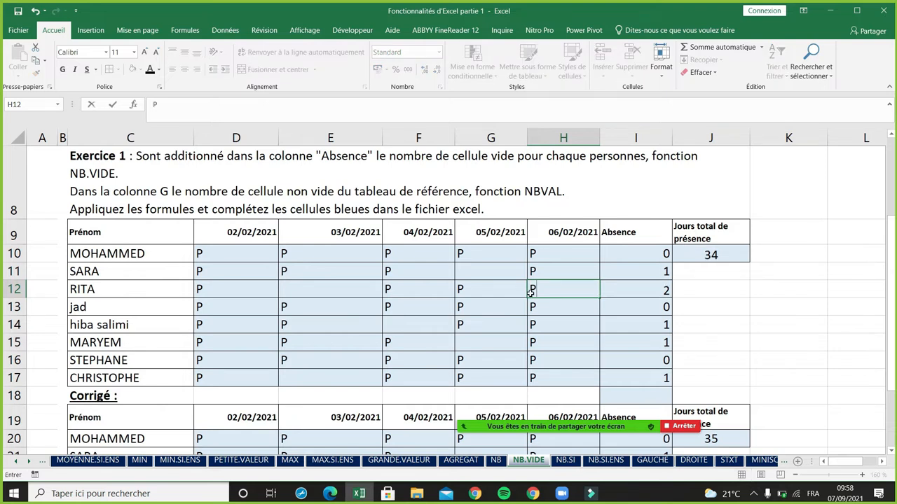
{"action": "left_click", "coordinate": [723, 252]}
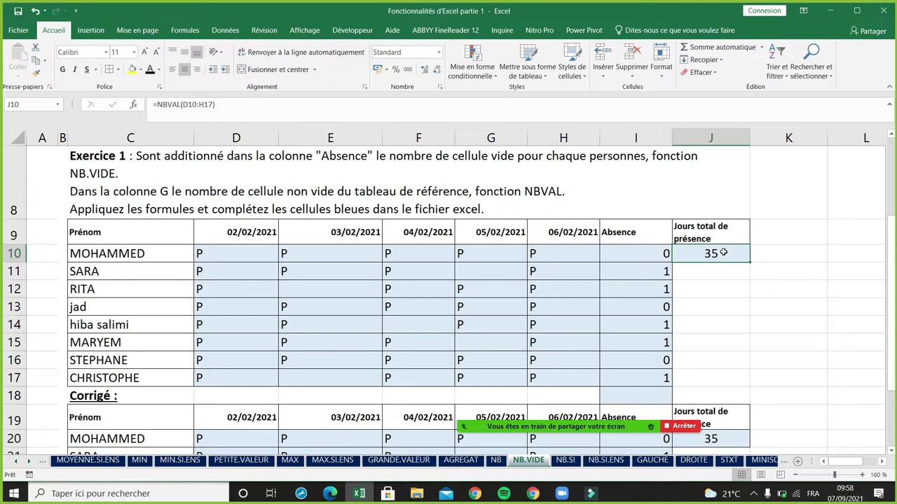
- Total the Absence column in I18 with =SOMME(I10:I17) and select the first names C10:C17
{"action": "left_click", "coordinate": [655, 396]}
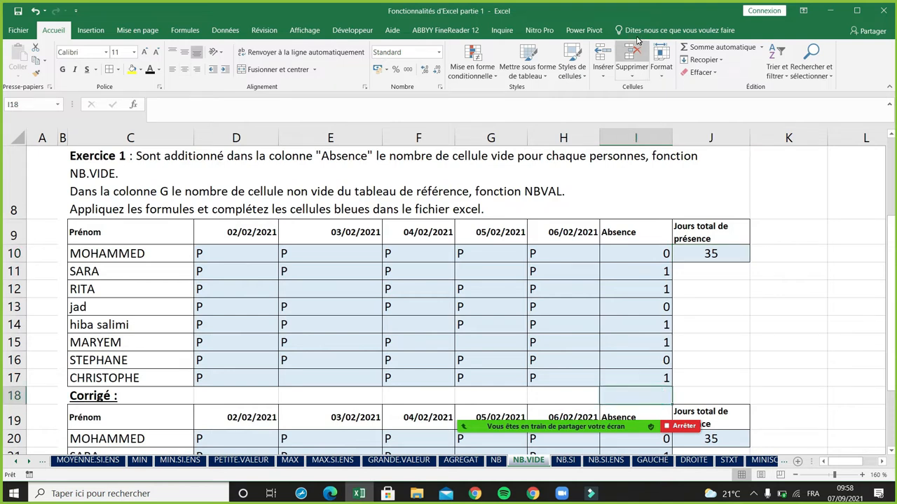
{"action": "left_click", "coordinate": [693, 49]}
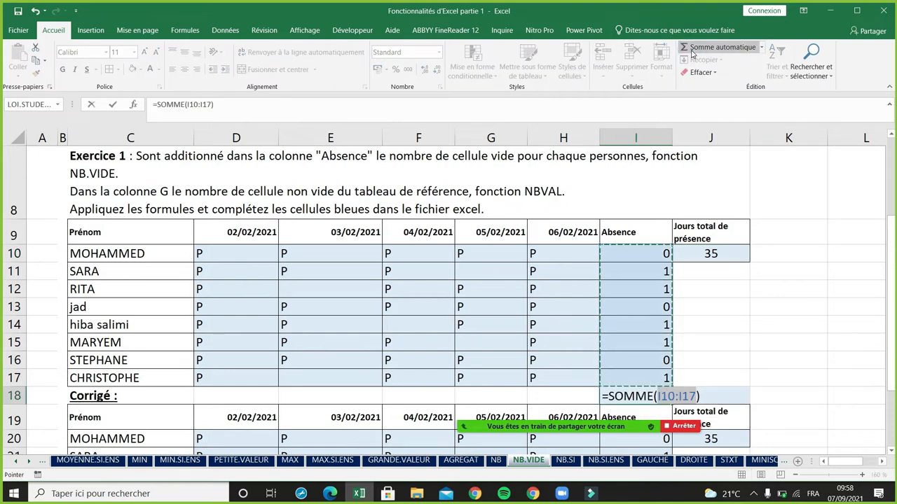
{"action": "key", "text": "Return"}
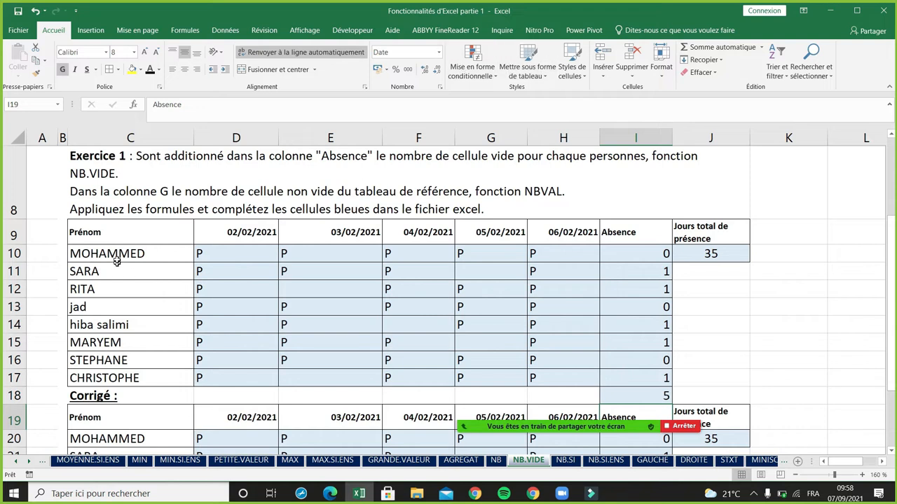
{"action": "left_click_drag", "start_coordinate": [117, 255], "coordinate": [116, 378]}
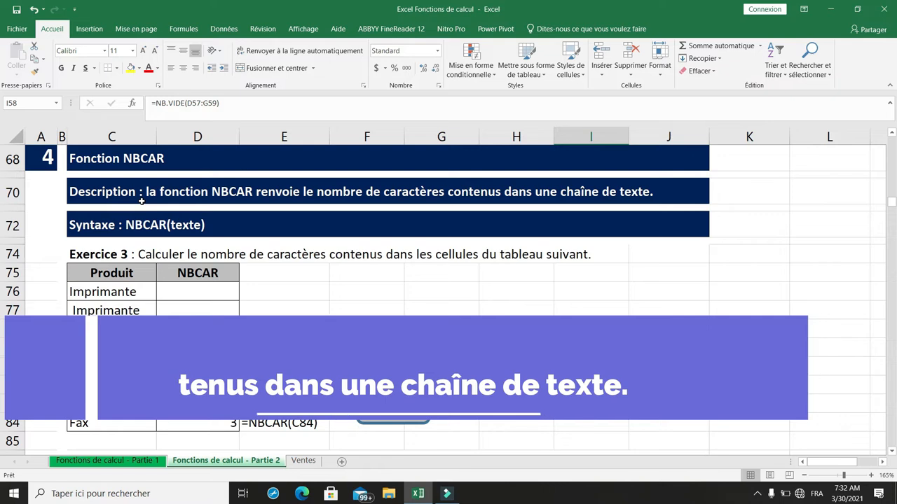
- Count the characters of each product name by entering =NBCAR(C76) in D76 and copying the formula down to D78
{"action": "left_click", "coordinate": [105, 224]}
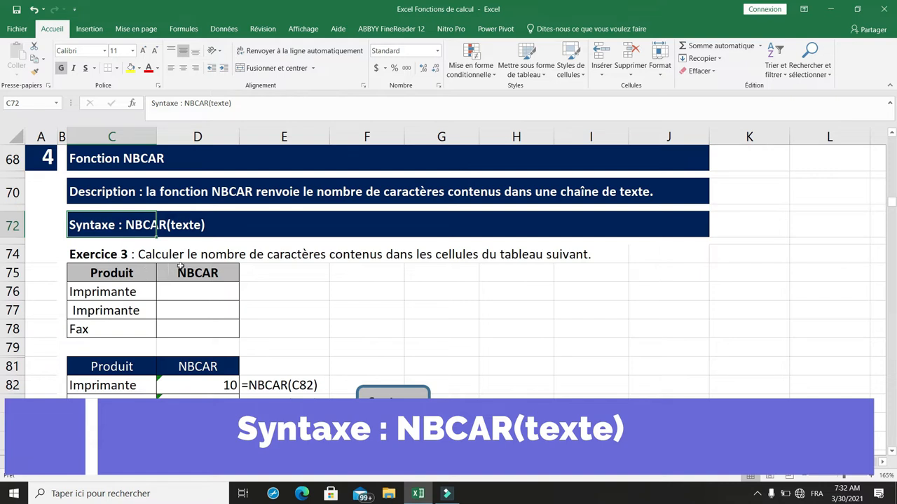
{"action": "left_click", "coordinate": [95, 255]}
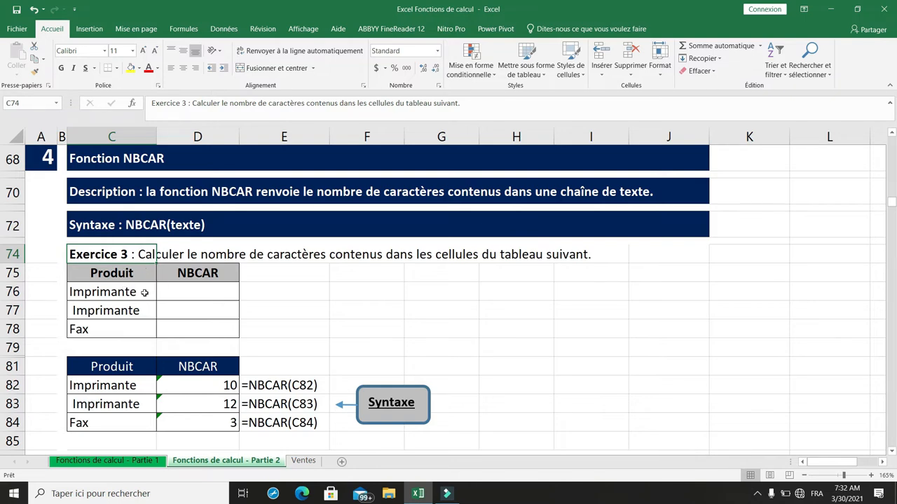
{"action": "left_click", "coordinate": [126, 274]}
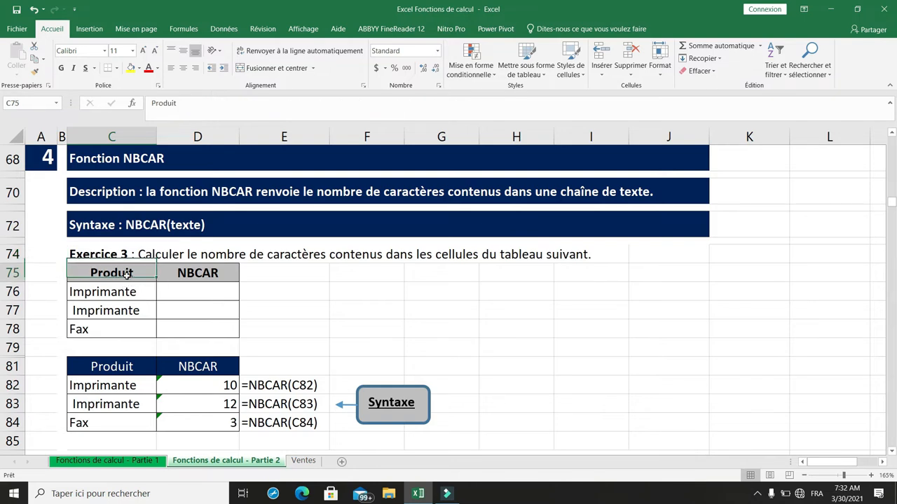
{"action": "left_click", "coordinate": [182, 293]}
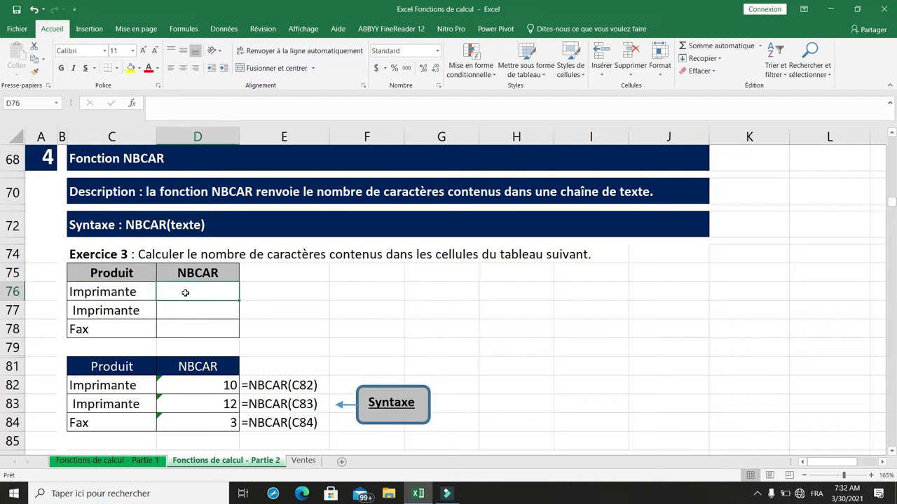
{"action": "type", "text": "="}
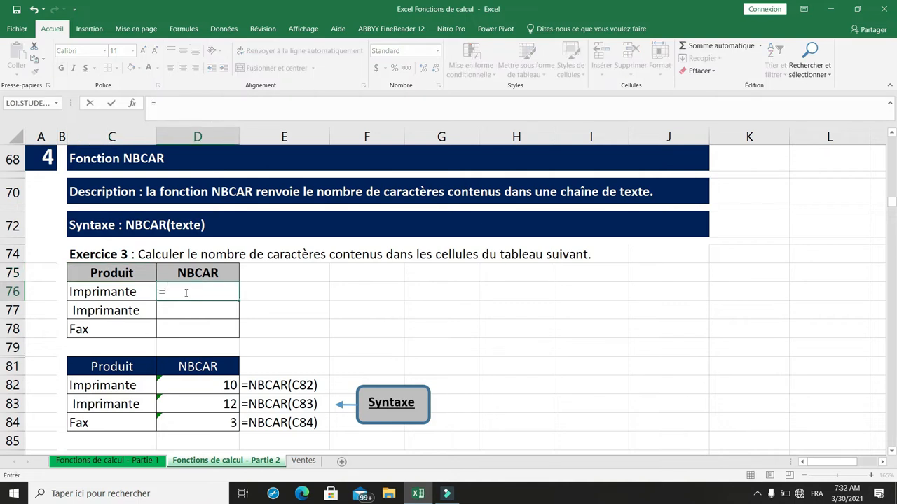
{"action": "type", "text": "nbcar("}
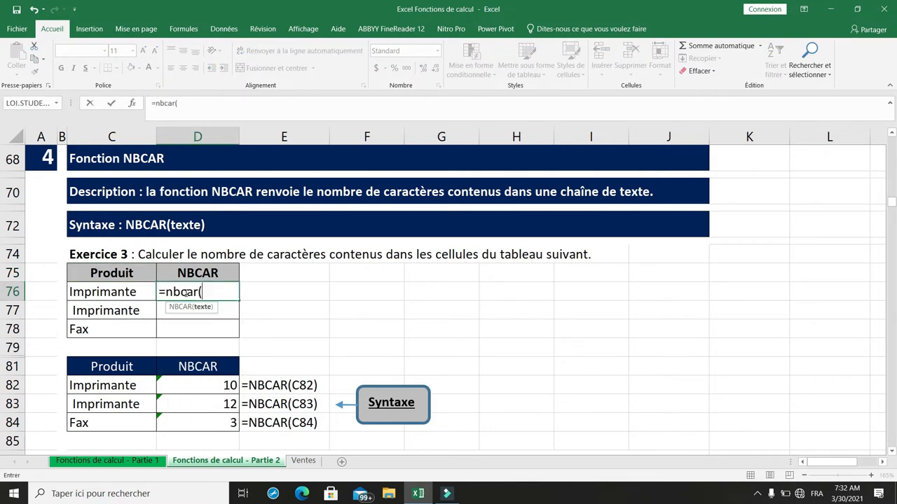
{"action": "left_click", "coordinate": [119, 291]}
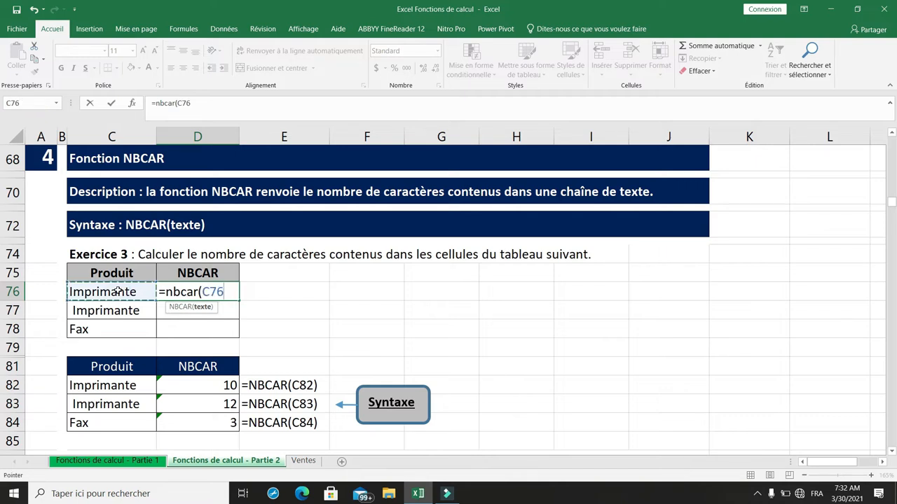
{"action": "type", "text": ")"}
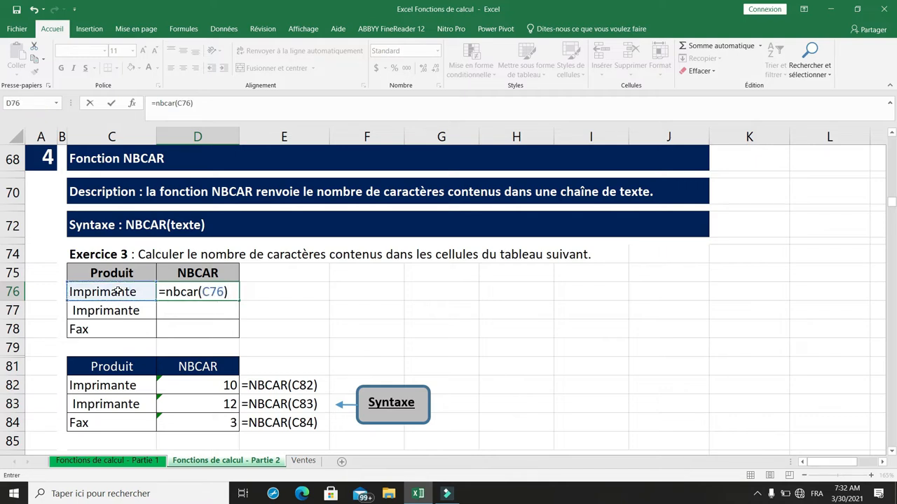
{"action": "key", "text": "Return"}
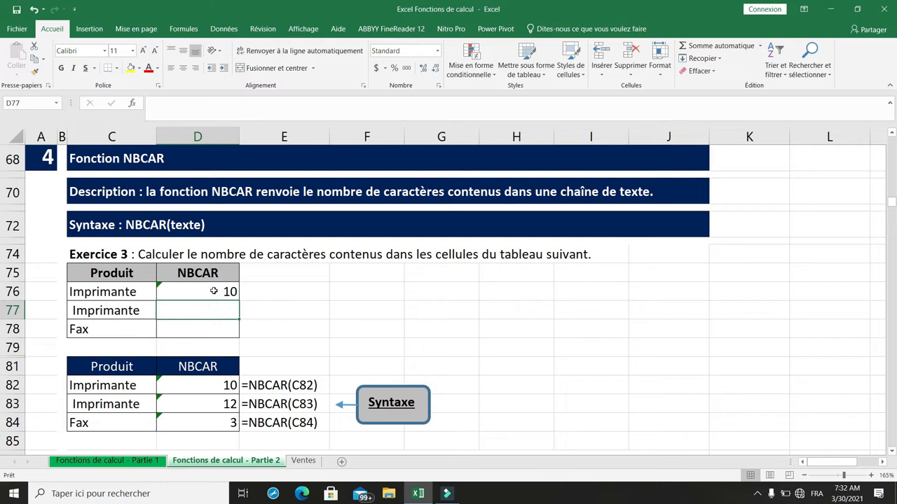
{"action": "left_click", "coordinate": [214, 291]}
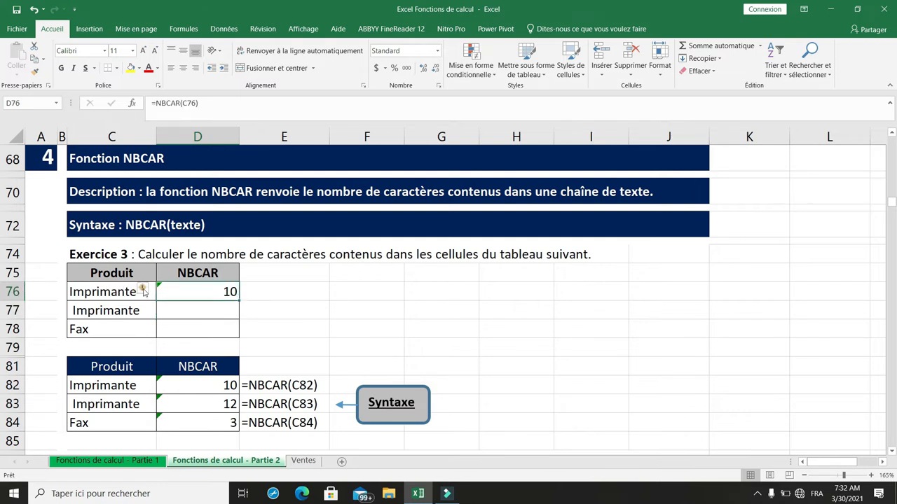
{"action": "left_click_drag", "start_coordinate": [238, 299], "coordinate": [235, 333]}
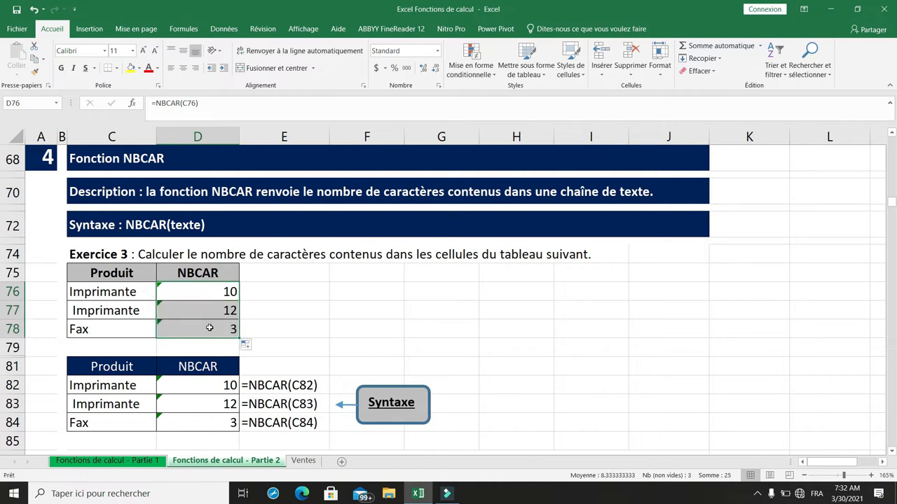
- Compare the two Imprimante entries in C76 and C77 with their NBCAR formulas in D76 and D77
{"action": "left_click", "coordinate": [210, 328]}
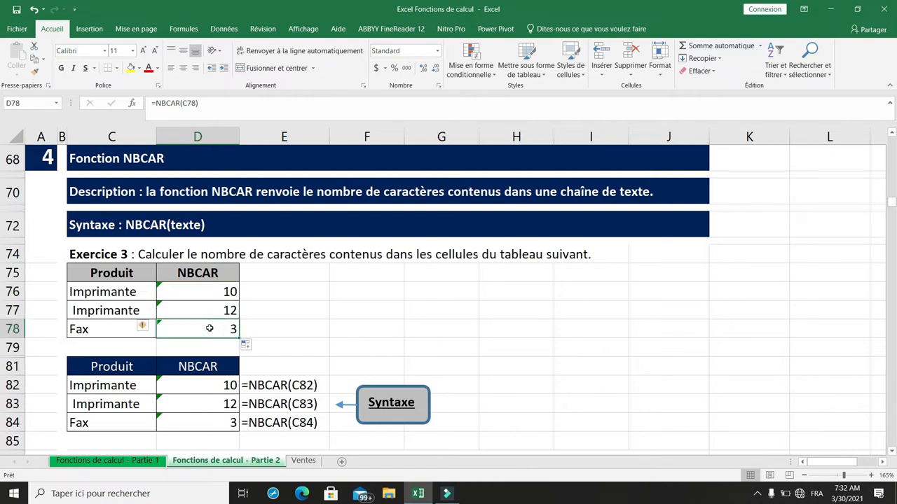
{"action": "left_click", "coordinate": [130, 292]}
{"action": "left_click", "coordinate": [121, 309]}
{"action": "left_click", "coordinate": [120, 293]}
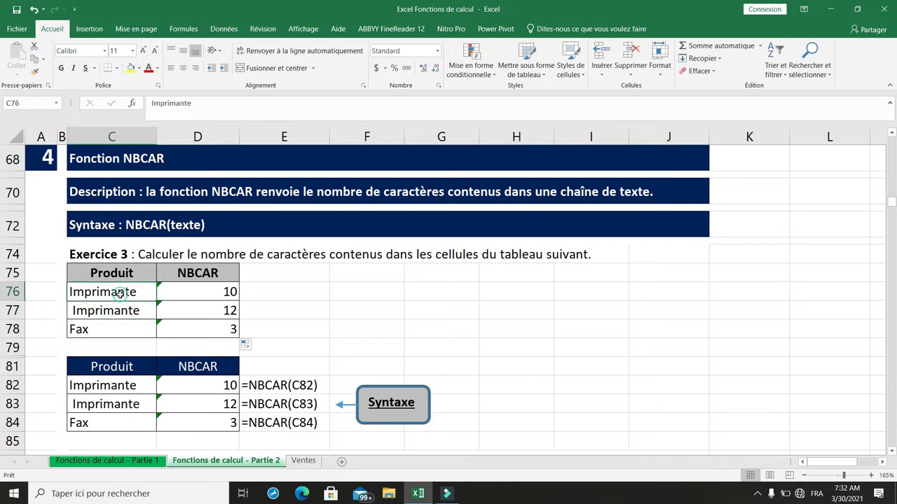
{"action": "left_click", "coordinate": [136, 305]}
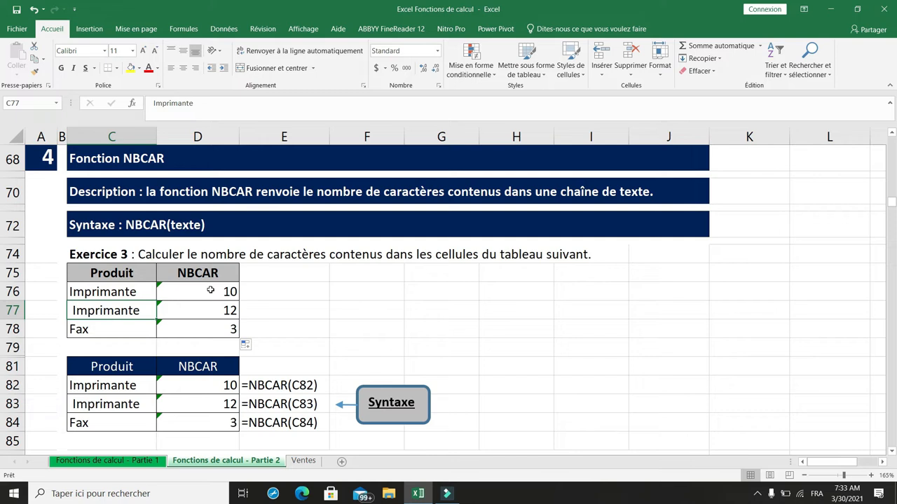
{"action": "left_click", "coordinate": [210, 290]}
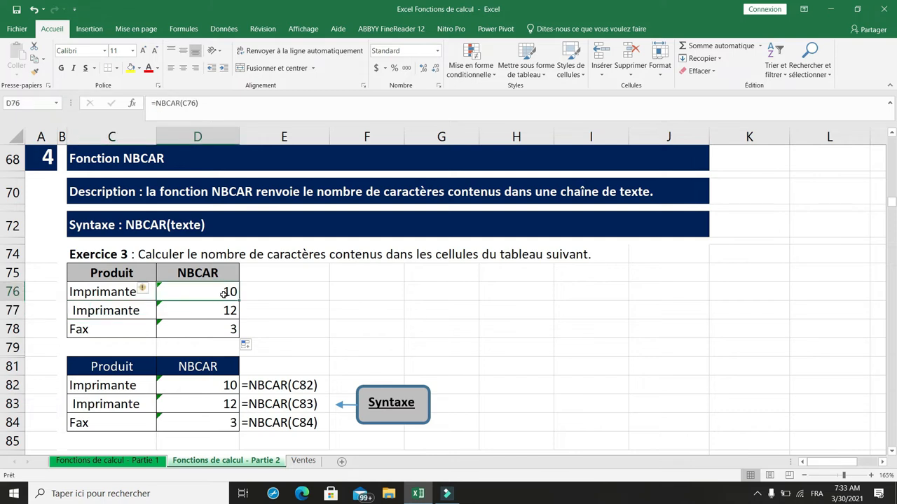
{"action": "left_click", "coordinate": [217, 309]}
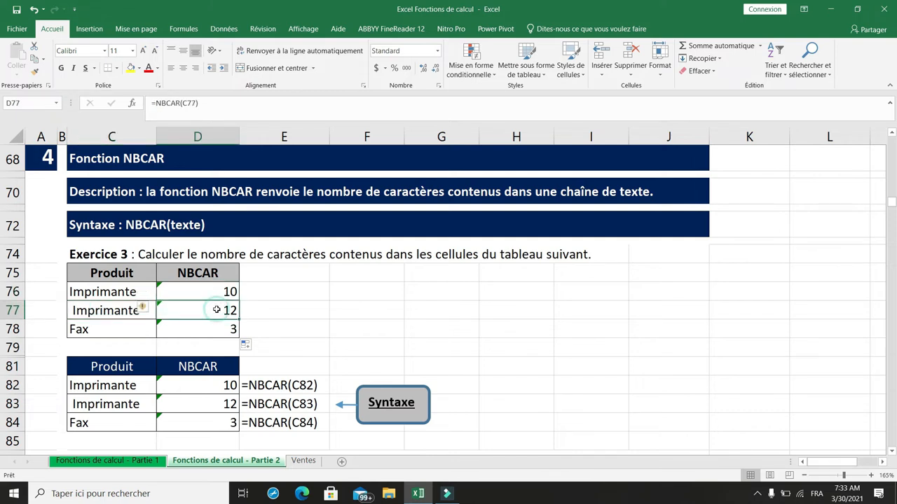
{"action": "left_click", "coordinate": [104, 310]}
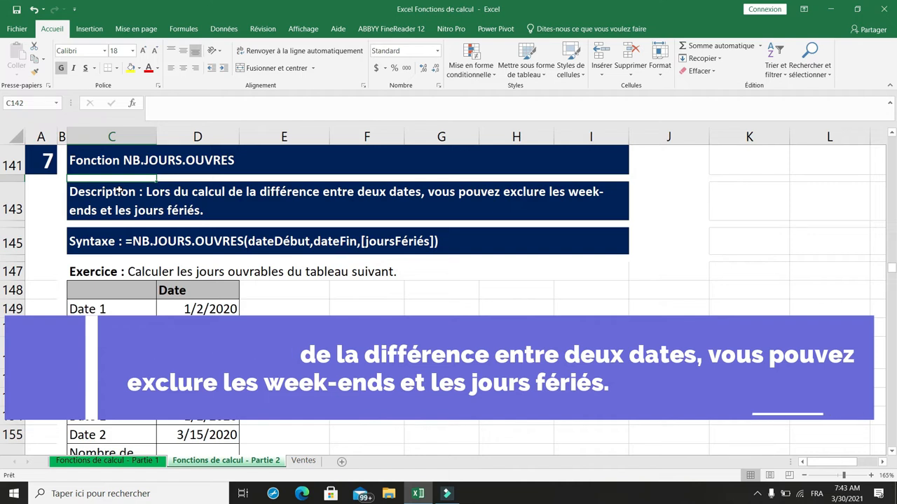
- Read through the NB.JOURS.OUVRES syntax, its exercise statement and the date table down to the Nombre de jours ouvrés row
{"action": "key", "text": "Down"}
{"action": "key", "text": "Down"}
{"action": "key", "text": "Down"}
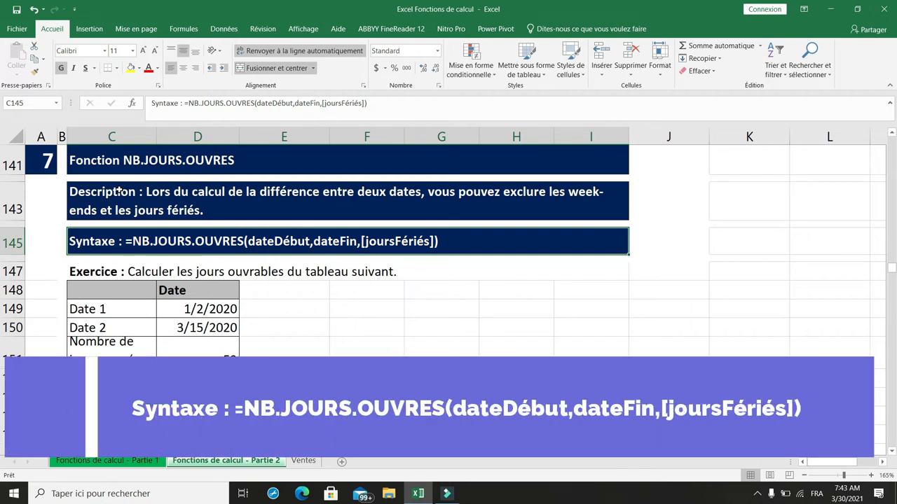
{"action": "key", "text": "Down"}
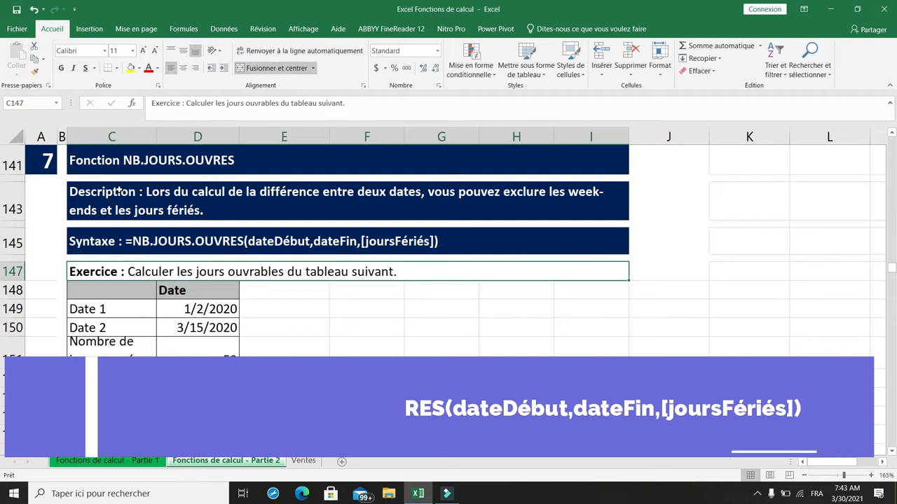
{"action": "key", "text": "Down"}
{"action": "key", "text": "Down"}
{"action": "key", "text": "Down"}
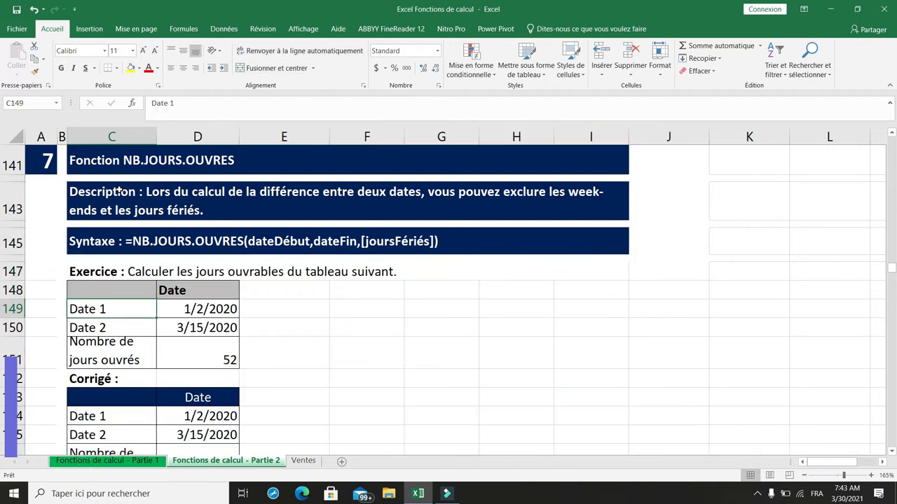
{"action": "key", "text": "Down"}
{"action": "key", "text": "Up"}
{"action": "key", "text": "Up"}
{"action": "key", "text": "Up"}
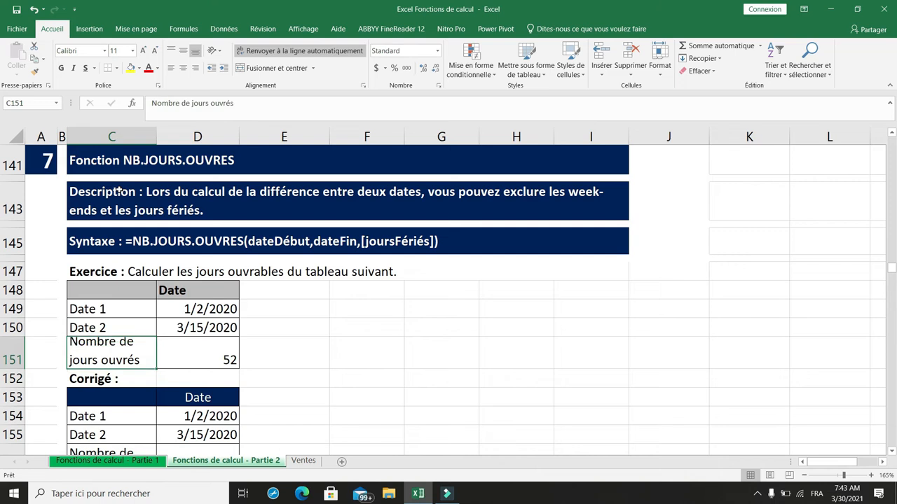
{"action": "key", "text": "Down"}
{"action": "key", "text": "Down"}
- Clear the existing result in D151 and calculate the working days between the two dates with =NB.JOURS.OUVRES(D149,D150)
{"action": "key", "text": "Right"}
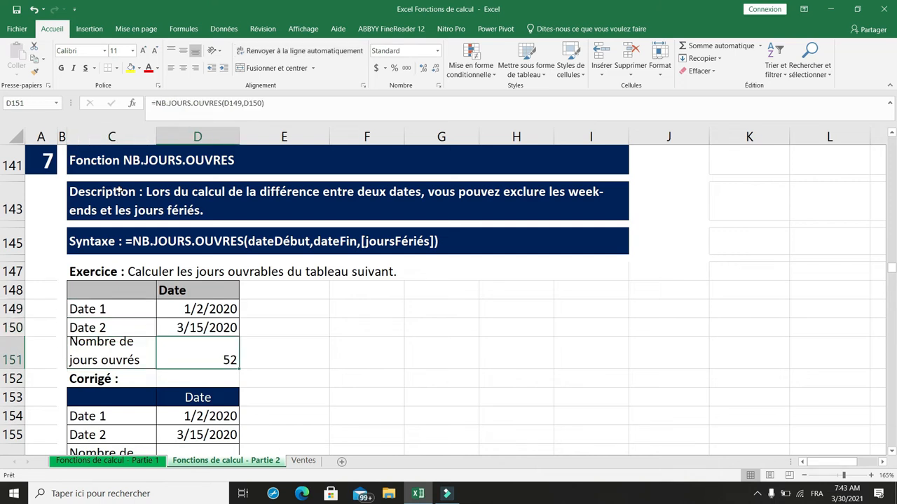
{"action": "key", "text": "Delete"}
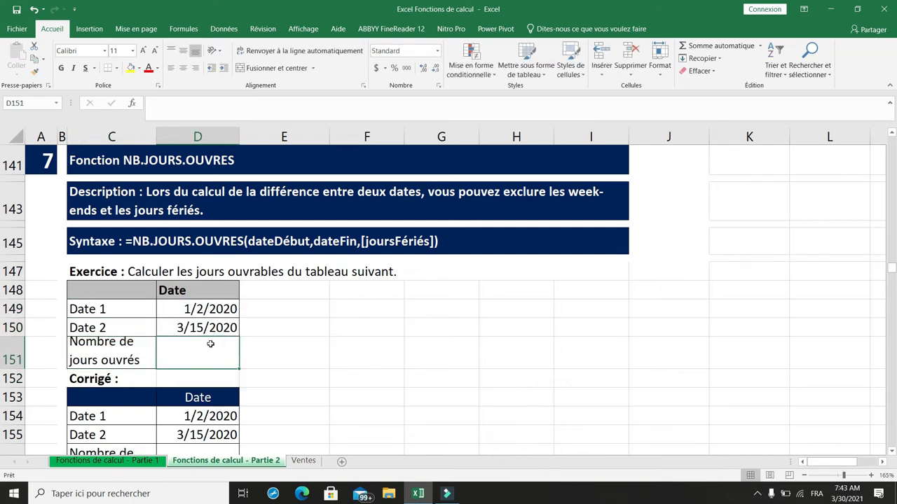
{"action": "double_click", "coordinate": [211, 344]}
{"action": "type", "text": "="}
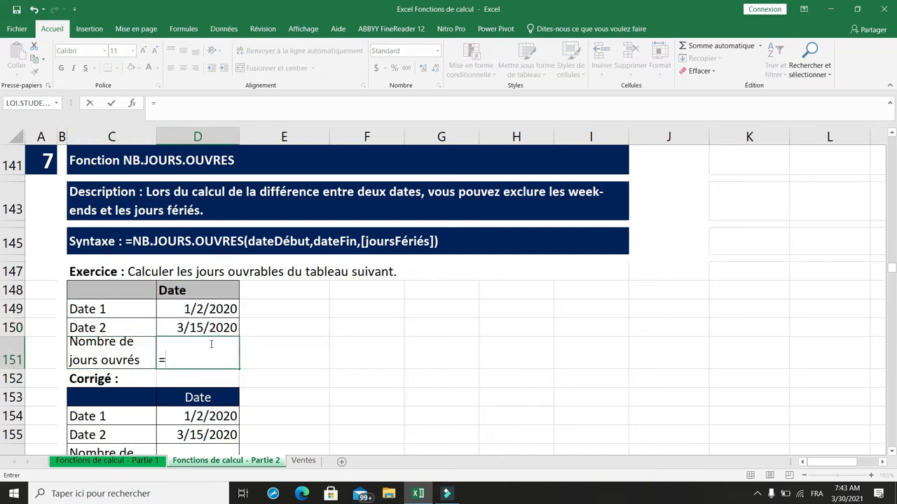
{"action": "type", "text": "nb."}
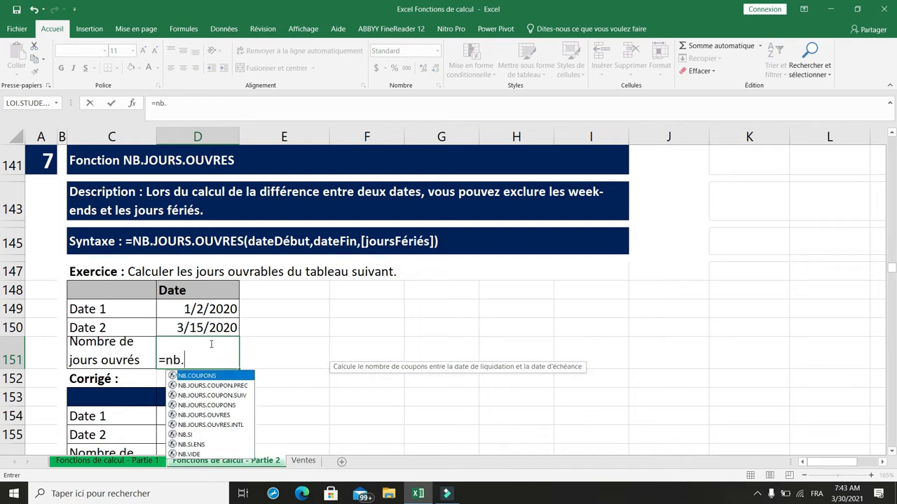
{"action": "type", "text": "jou"}
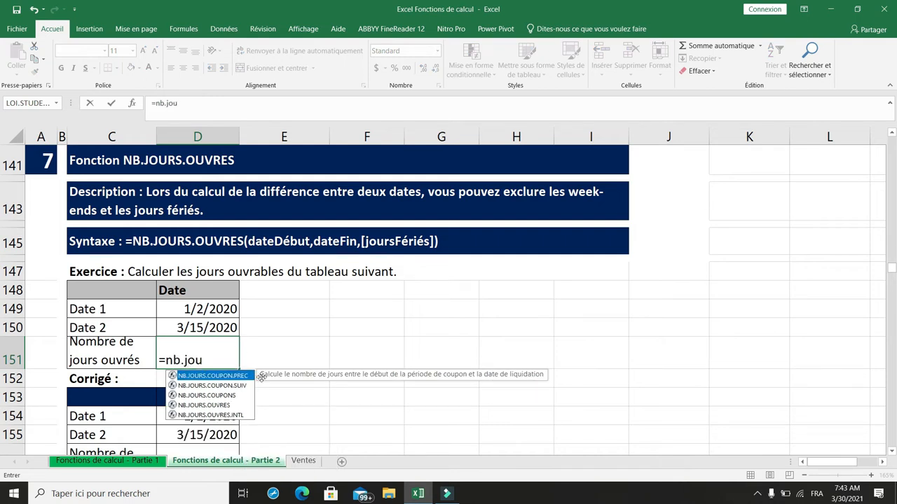
{"action": "left_click", "coordinate": [203, 406]}
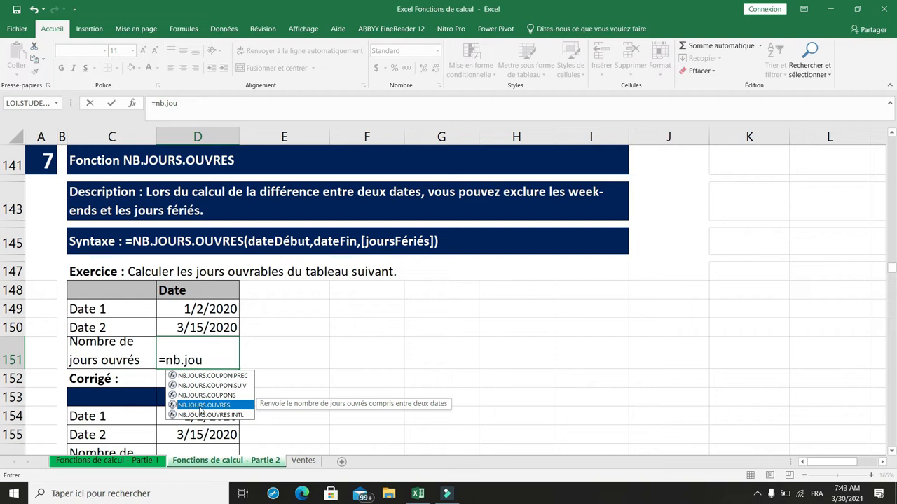
{"action": "double_click", "coordinate": [200, 406]}
{"action": "left_click", "coordinate": [212, 309]}
{"action": "type", "text": ","}
{"action": "left_click", "coordinate": [213, 328]}
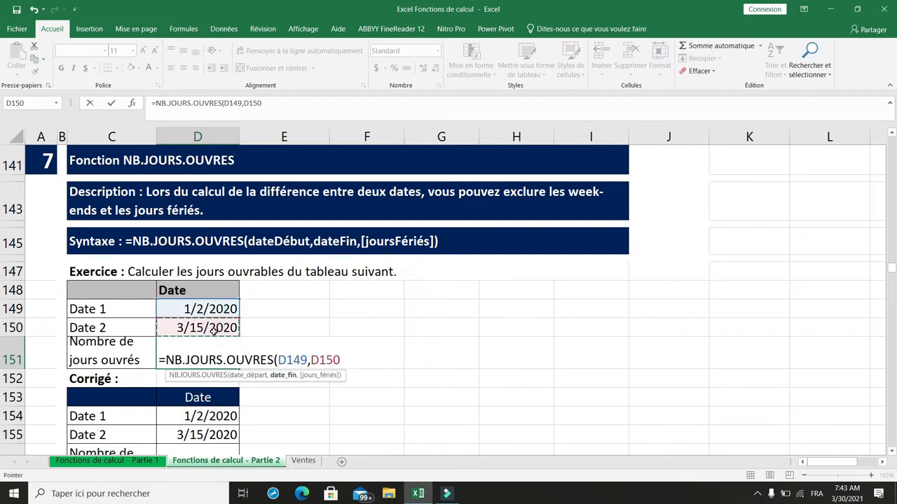
{"action": "type", "text": ")"}
{"action": "key", "text": "Return"}
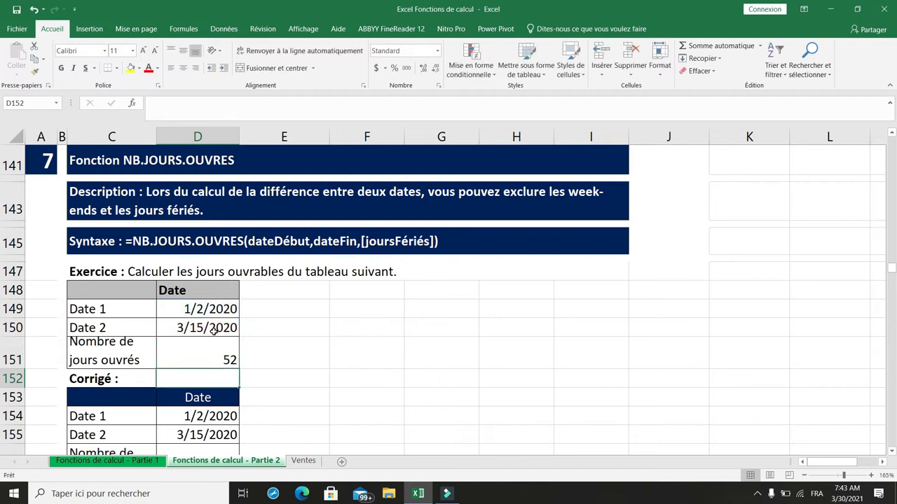
{"action": "left_click", "coordinate": [209, 354]}
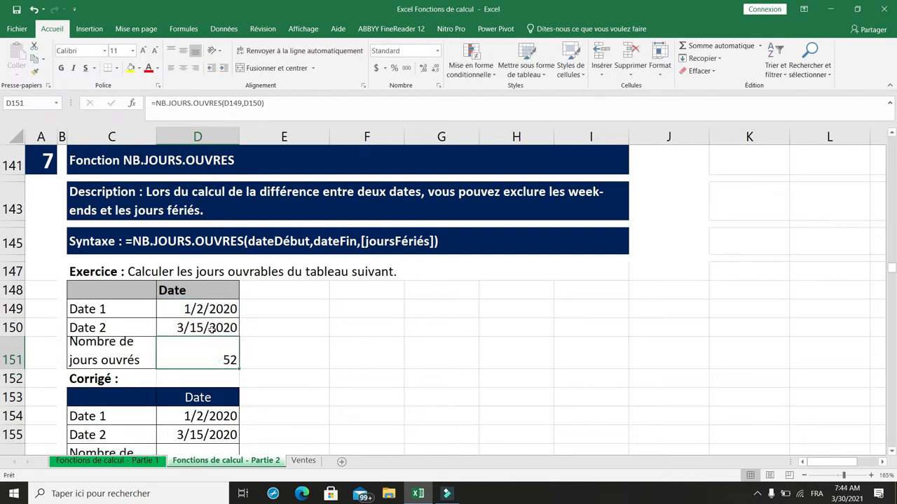
- Review the AGREGAT description and Exercice 9 table, and select the function's syntax line in C252
{"action": "scroll", "coordinate": [211, 327], "scroll_direction": "down", "scroll_amount": 3}
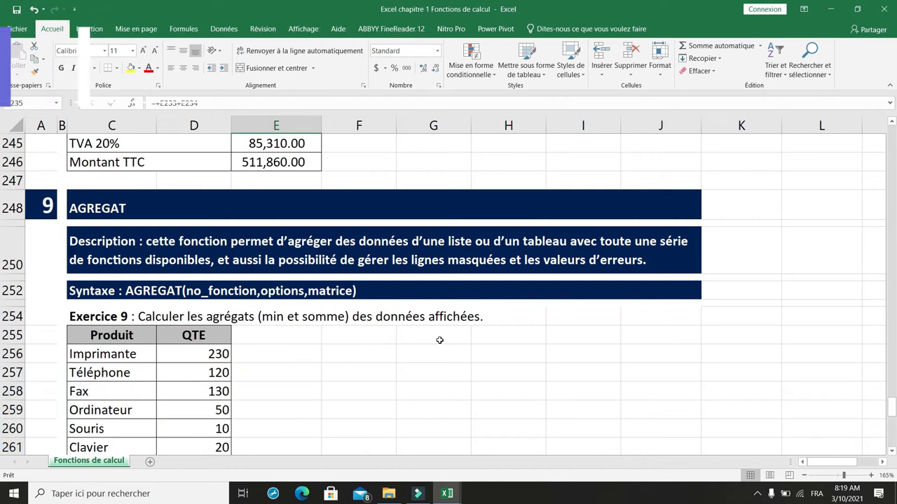
{"action": "scroll", "coordinate": [439, 339], "scroll_direction": "down", "scroll_amount": 1}
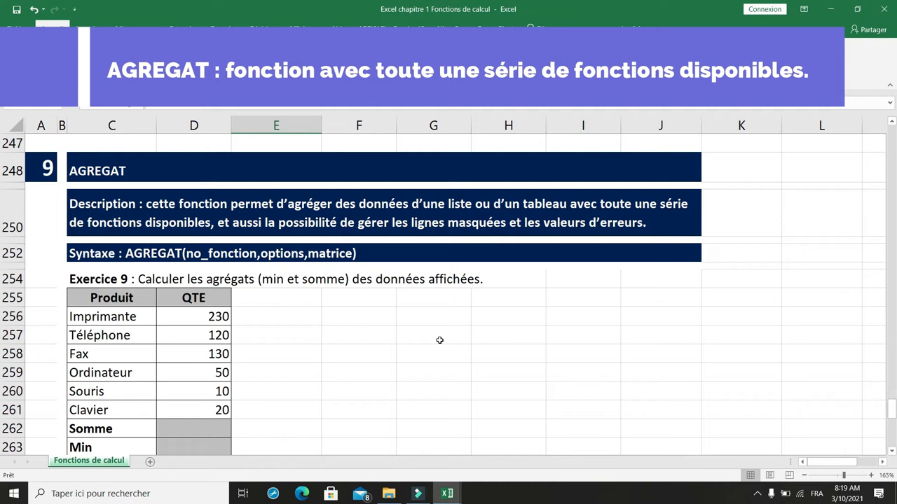
{"action": "scroll", "coordinate": [439, 340], "scroll_direction": "down", "scroll_amount": 2}
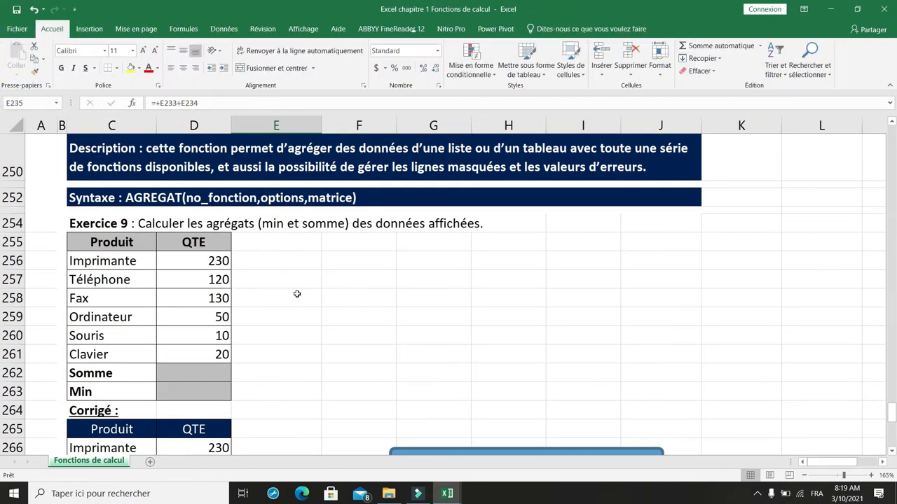
{"action": "left_click", "coordinate": [173, 203]}
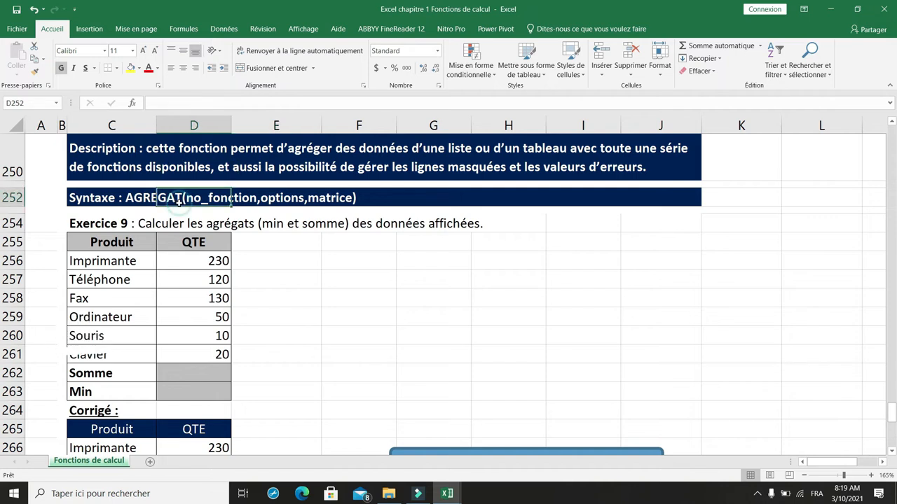
{"action": "left_click", "coordinate": [142, 200]}
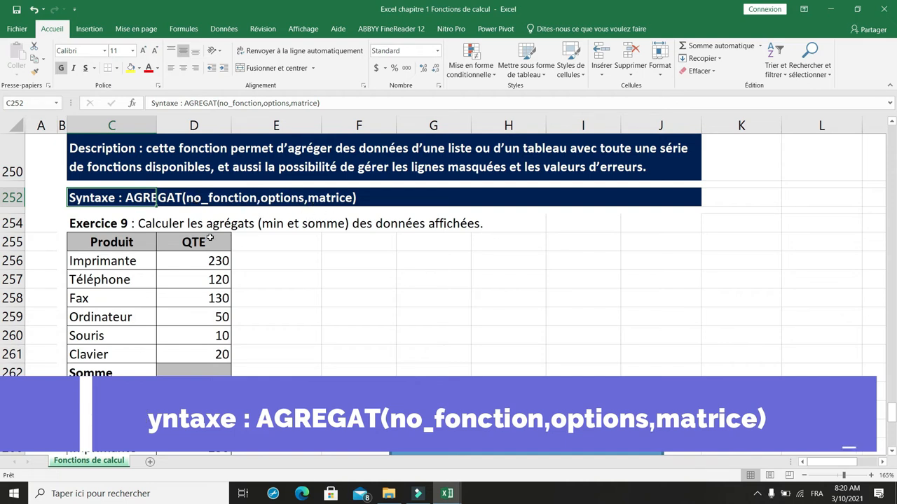
- Hide row 260 (Souris) in the Exercice 9 table
{"action": "left_click", "coordinate": [165, 223]}
{"action": "left_click", "coordinate": [112, 219]}
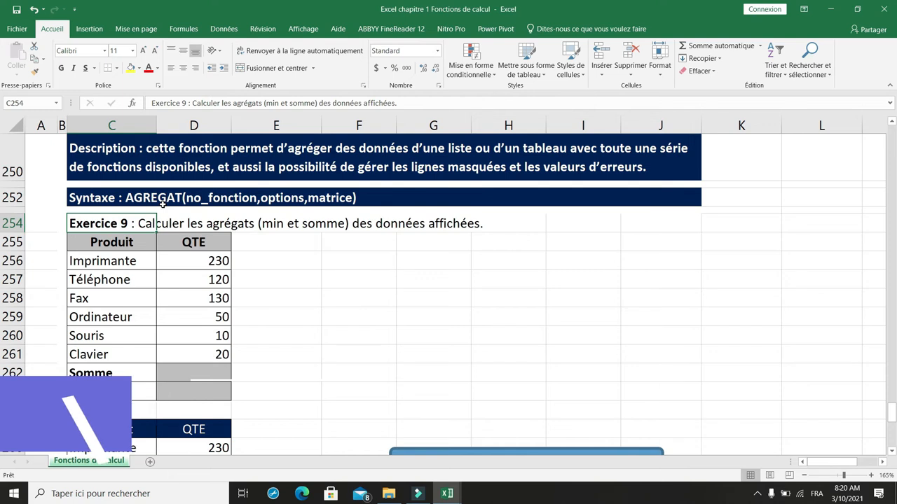
{"action": "scroll", "coordinate": [199, 224], "scroll_direction": "down", "scroll_amount": 1}
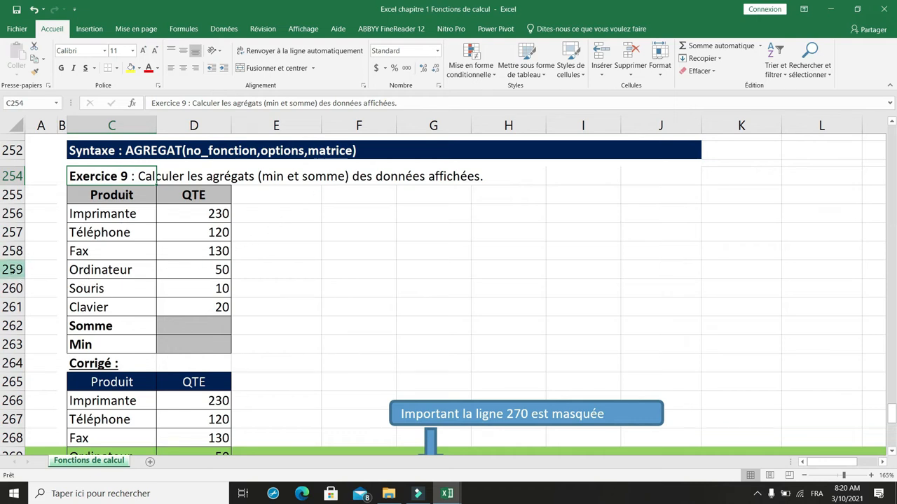
{"action": "right_click", "coordinate": [13, 288]}
{"action": "left_click", "coordinate": [56, 445]}
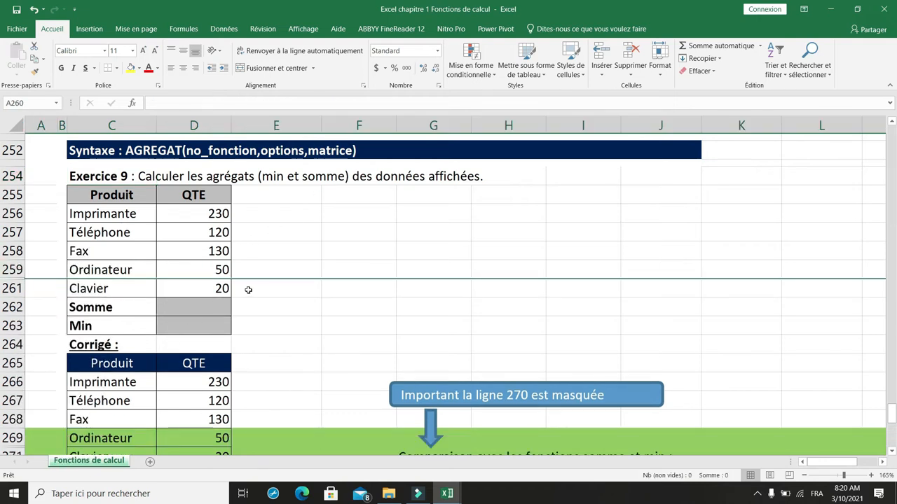
- Enter =somme(D256:D261) in E262, beside the Somme row, as a comparison with the plain sum
{"action": "left_click", "coordinate": [205, 303]}
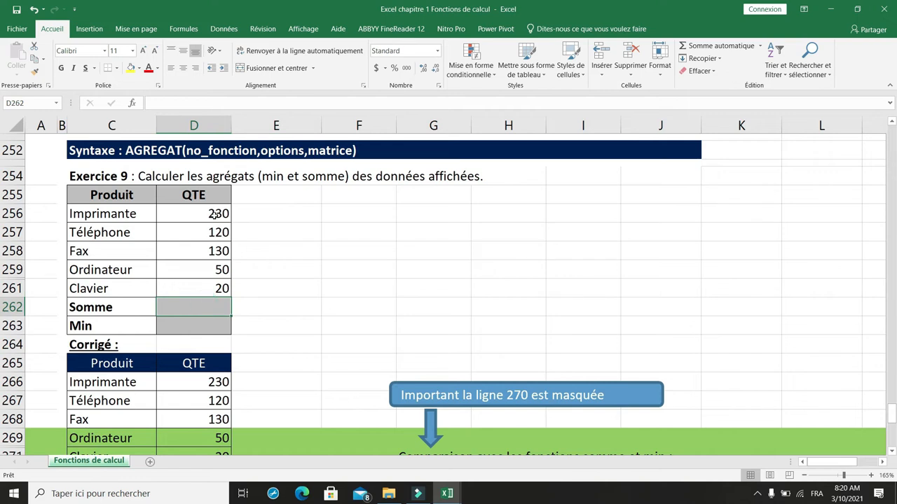
{"action": "left_click", "coordinate": [258, 308]}
{"action": "type", "text": "="}
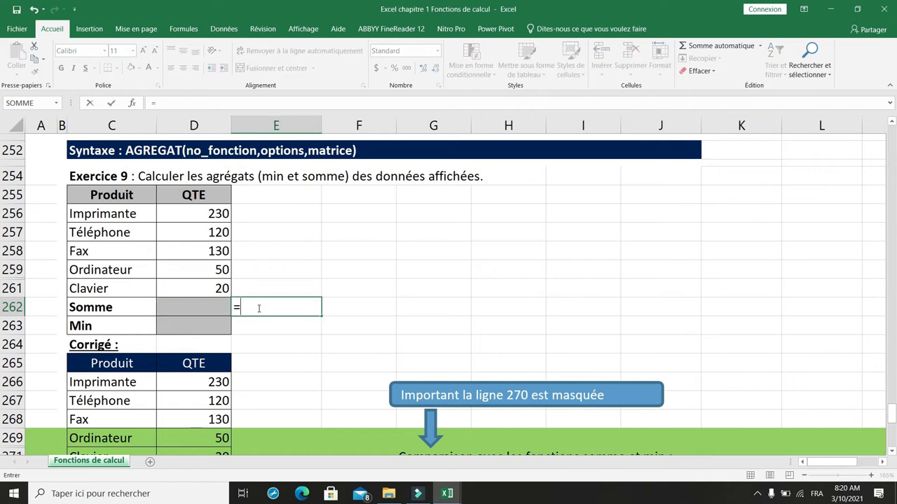
{"action": "type", "text": "somme("}
{"action": "left_click", "coordinate": [211, 214]}
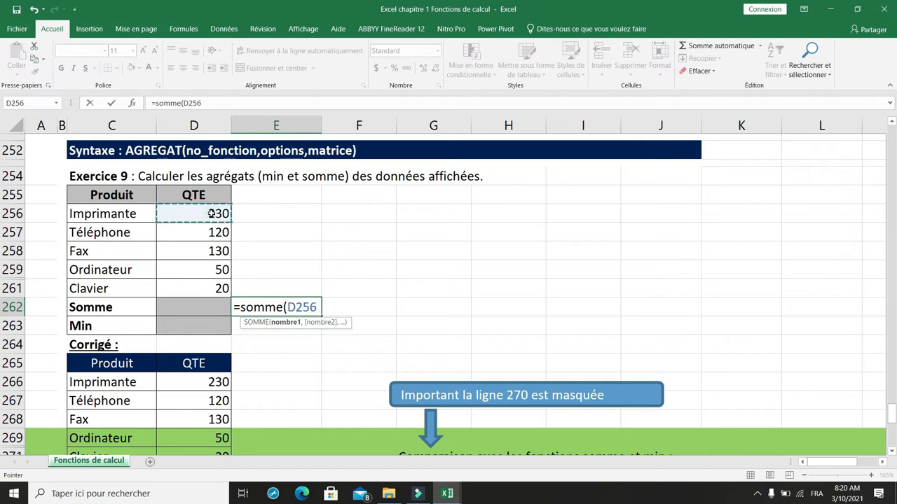
{"action": "left_click_drag", "start_coordinate": [211, 214], "coordinate": [206, 289]}
{"action": "type", "text": ")"}
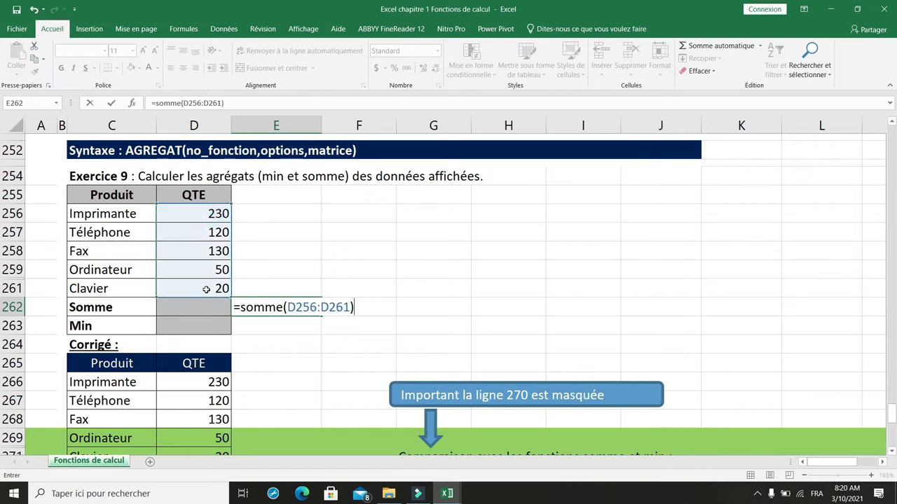
{"action": "key", "text": "Return"}
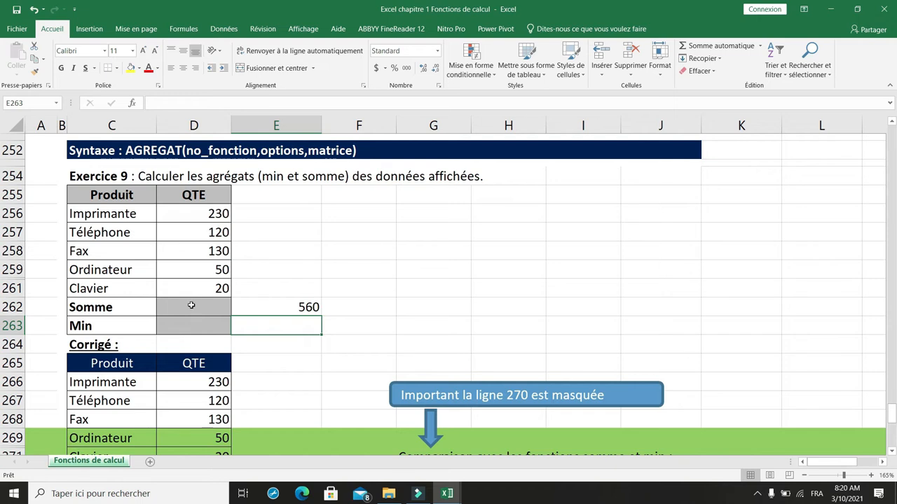
- Calculate the sum of displayed quantities in D262 with =AGREGAT(9,5,D256:D261), choosing SOMME and the option to ignore hidden rows
{"action": "left_click", "coordinate": [192, 306]}
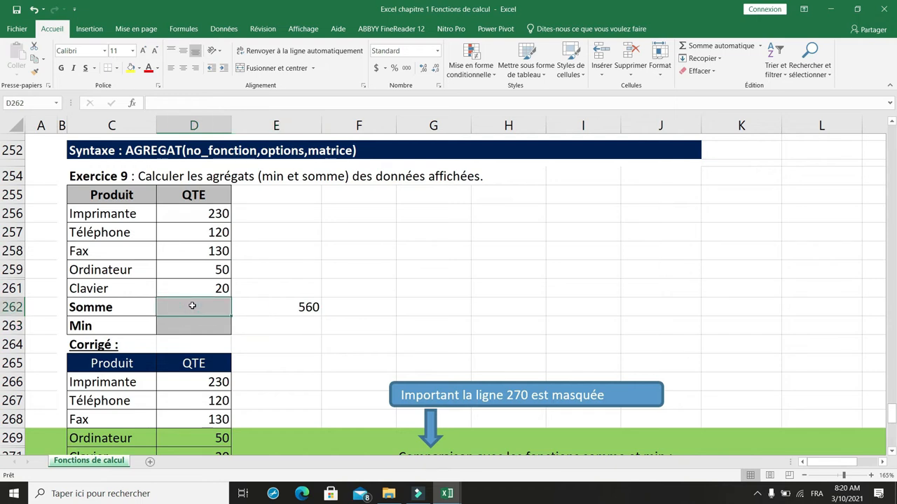
{"action": "type", "text": "="}
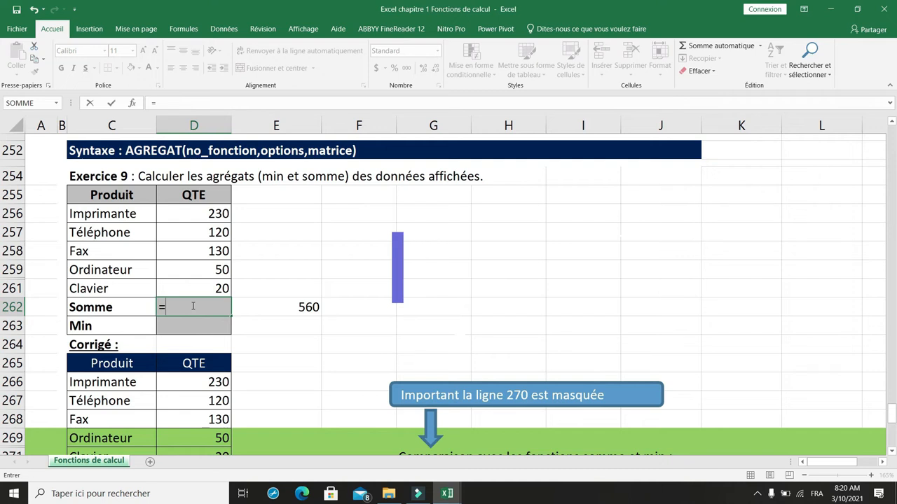
{"action": "type", "text": "agre"}
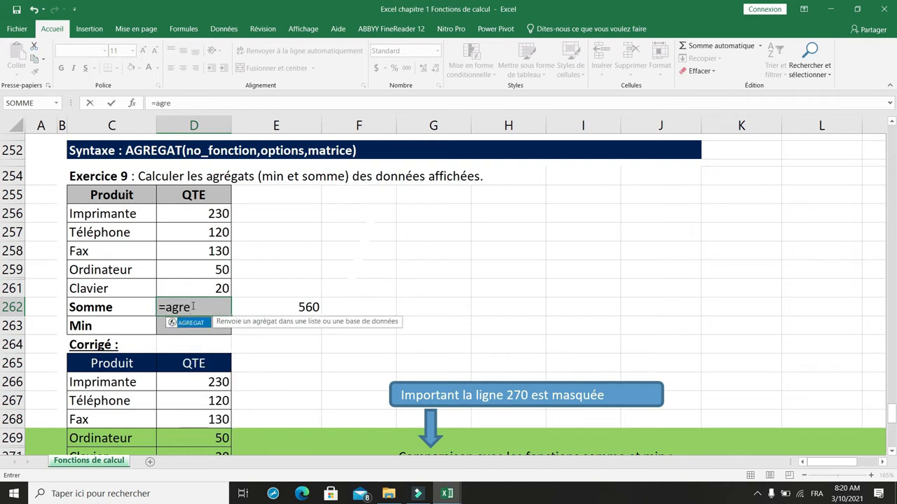
{"action": "type", "text": "gat("}
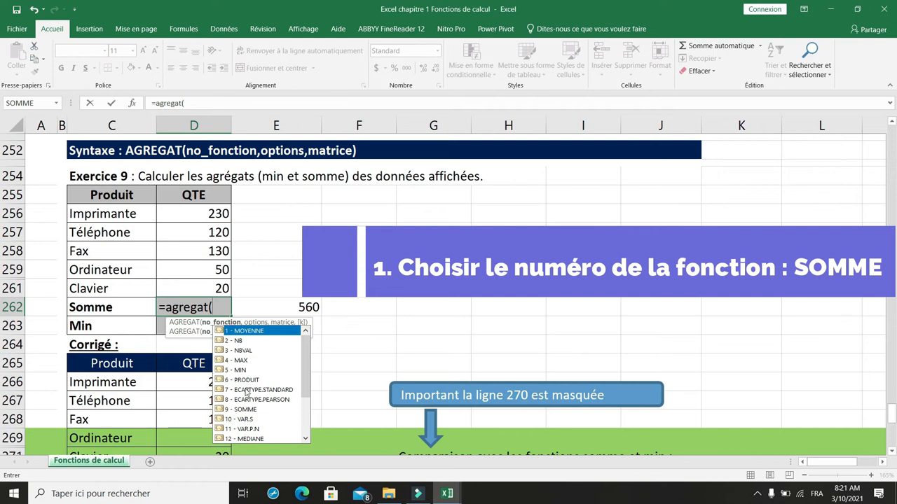
{"action": "left_click", "coordinate": [245, 412]}
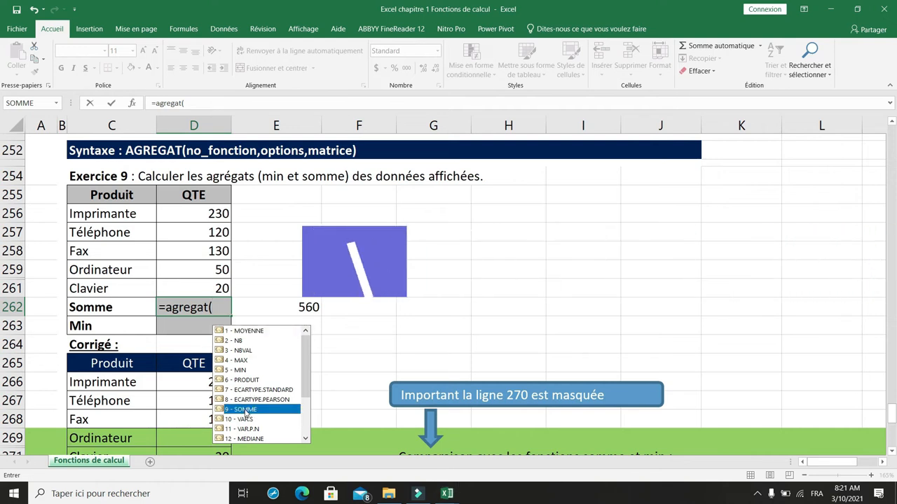
{"action": "double_click", "coordinate": [246, 411]}
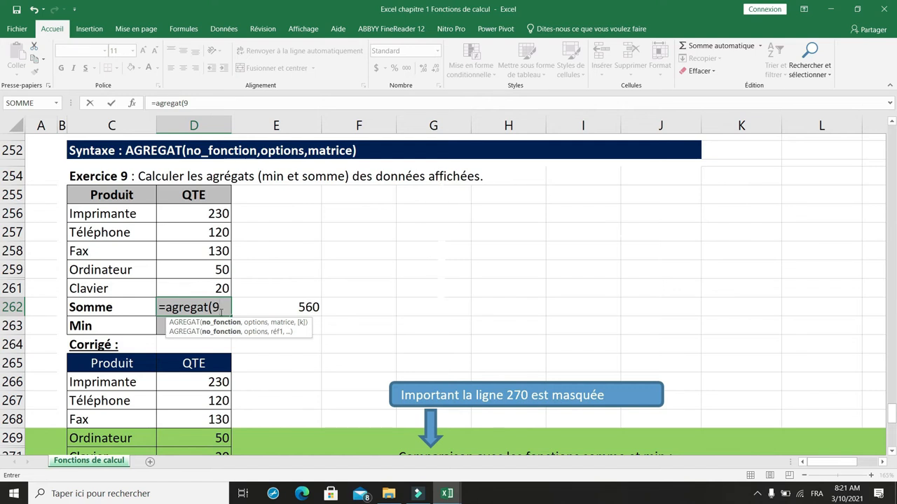
{"action": "type", "text": ","}
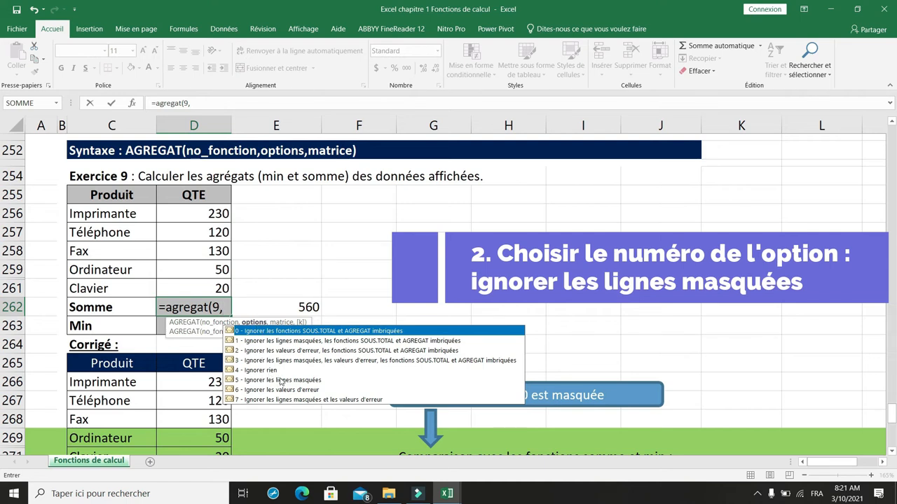
{"action": "left_click", "coordinate": [254, 380]}
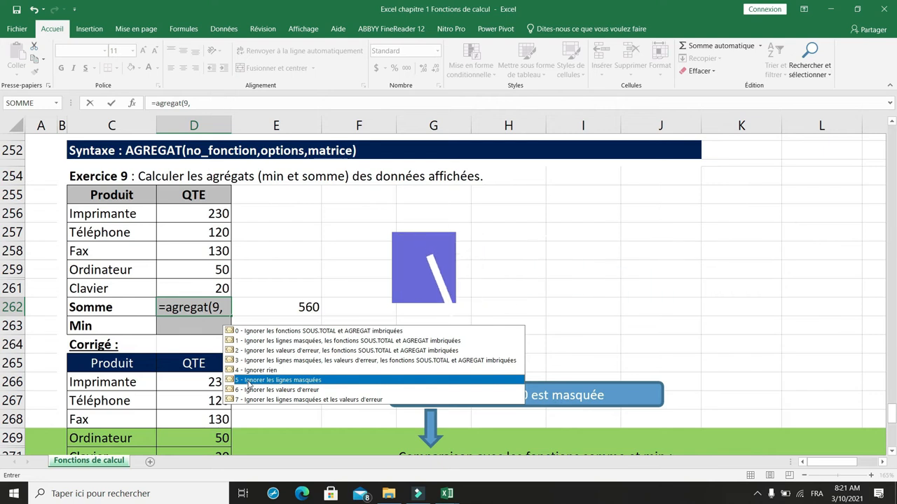
{"action": "double_click", "coordinate": [248, 382]}
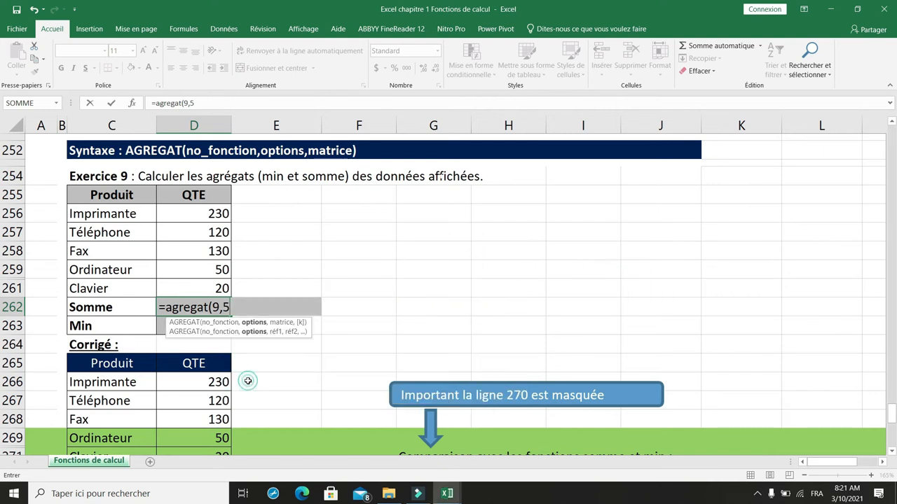
{"action": "type", "text": ","}
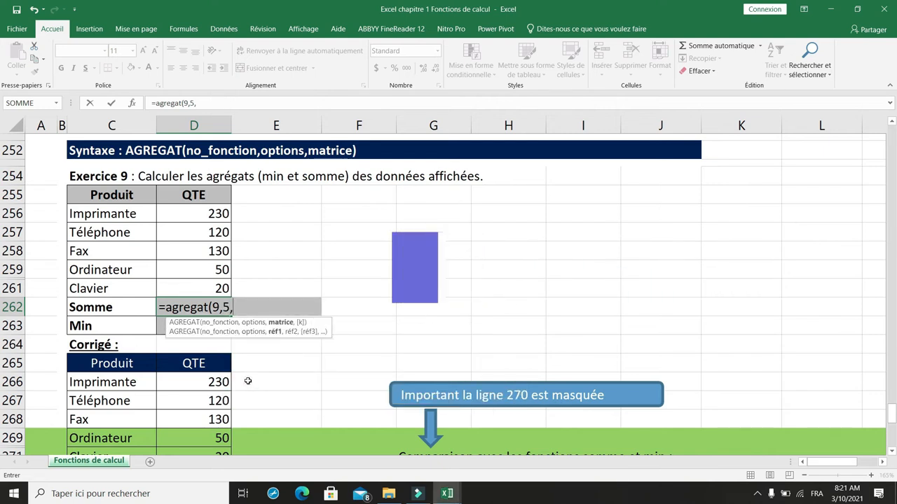
{"action": "left_click_drag", "start_coordinate": [204, 210], "coordinate": [207, 283]}
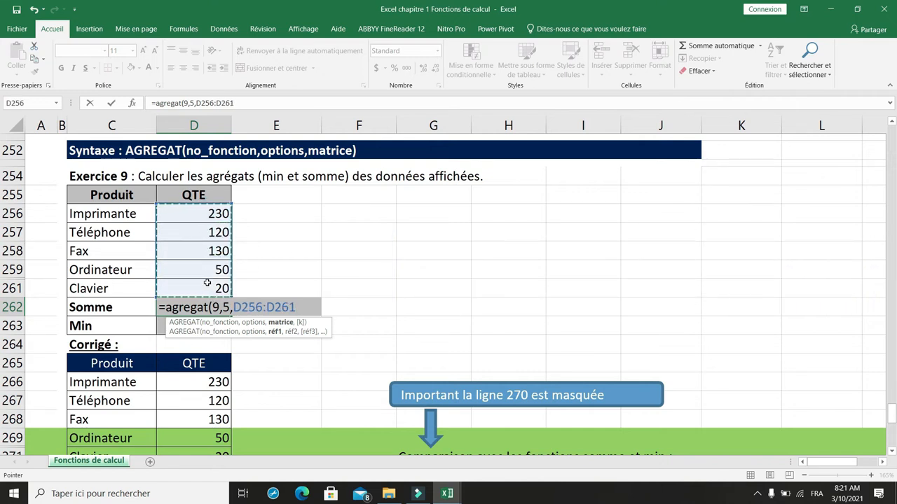
{"action": "type", "text": ")"}
{"action": "key", "text": "Return"}
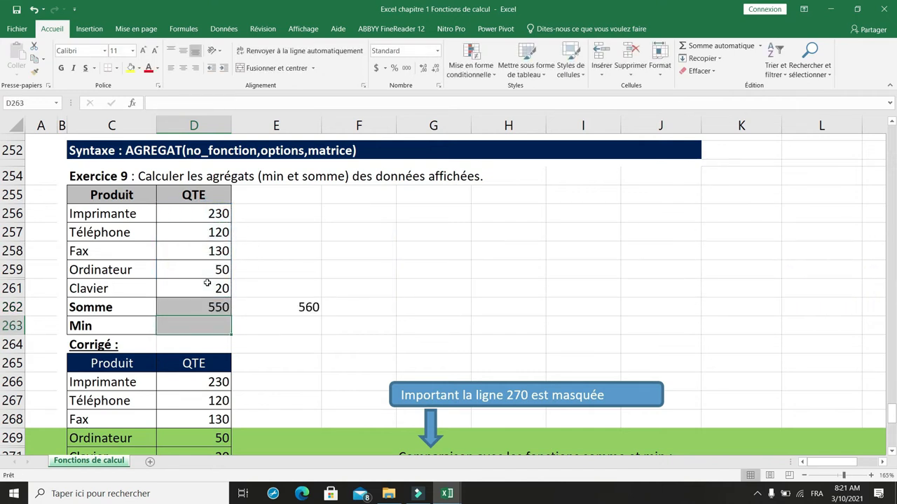
{"action": "left_click", "coordinate": [208, 307]}
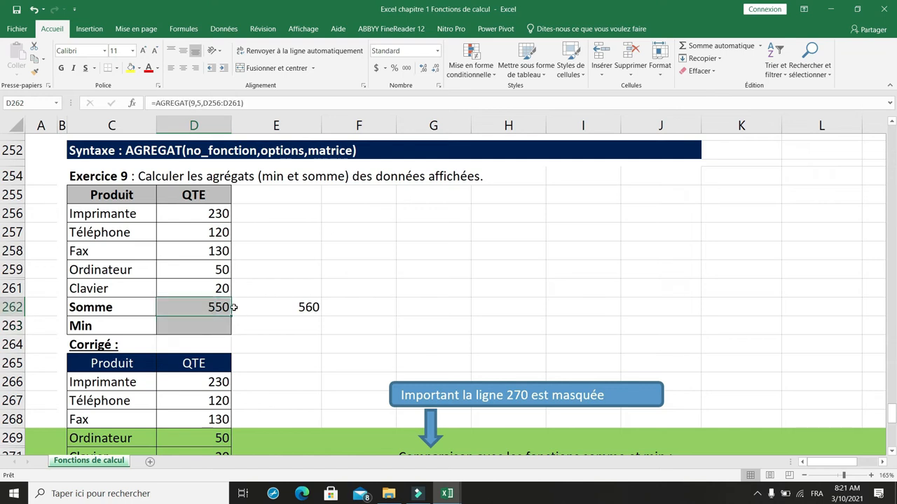
- Enter a plain MIN formula over D256:D261 in E263, beside the Min row
{"action": "left_click", "coordinate": [197, 326]}
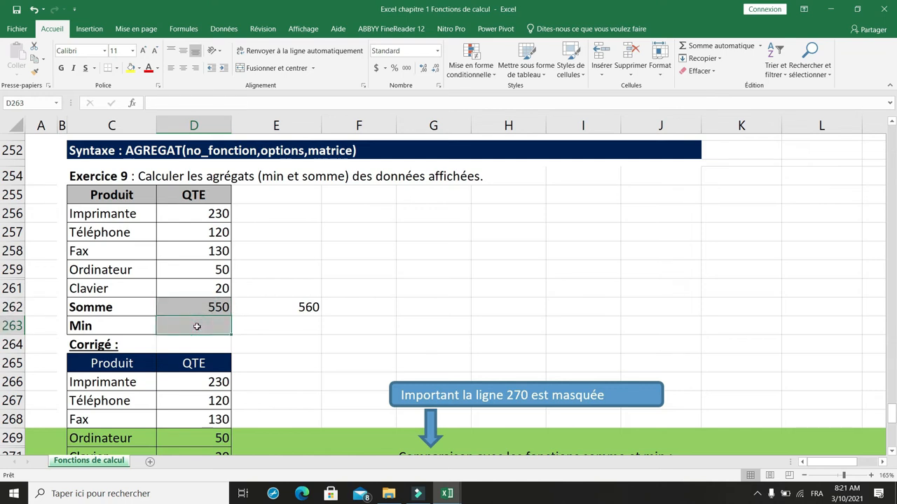
{"action": "left_click", "coordinate": [270, 329]}
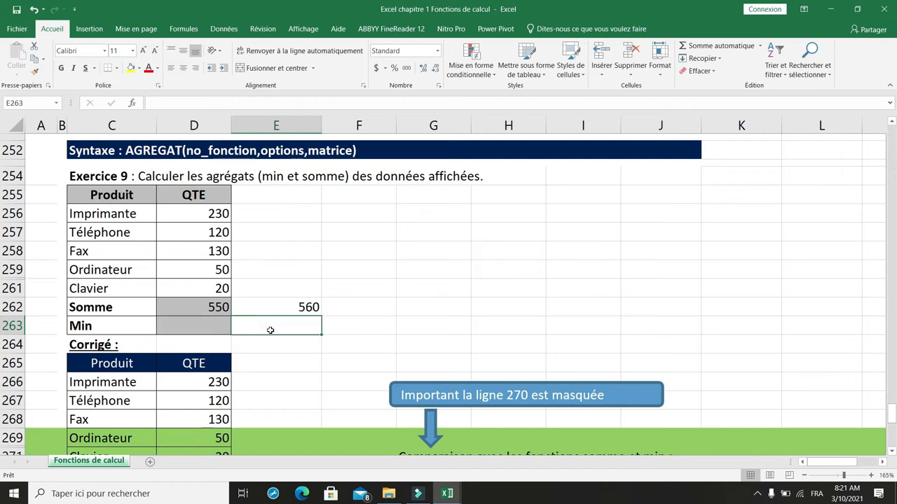
{"action": "type", "text": "=min("}
{"action": "left_click_drag", "start_coordinate": [202, 213], "coordinate": [203, 284]}
{"action": "key", "text": "Return"}
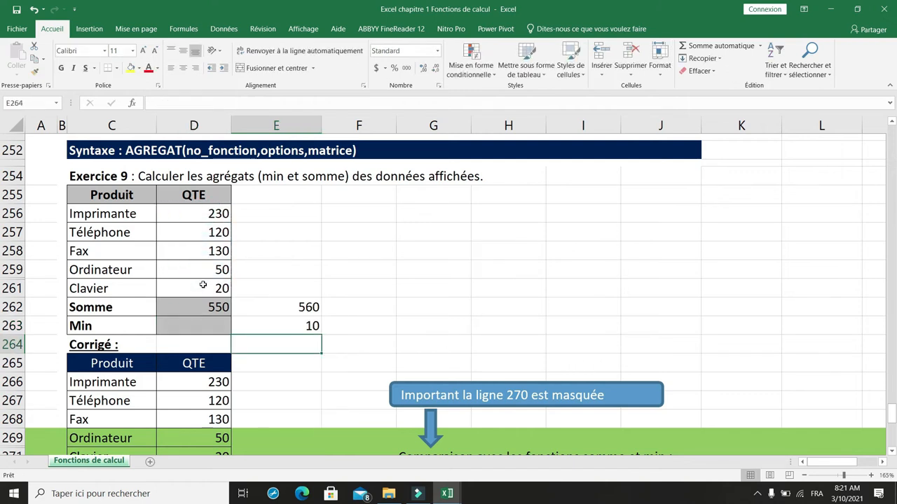
- Calculate the minimum displayed quantity in D263 with =agregat(5,5,D256:D261), choosing MIN and the option to ignore hidden rows
{"action": "left_click", "coordinate": [202, 326]}
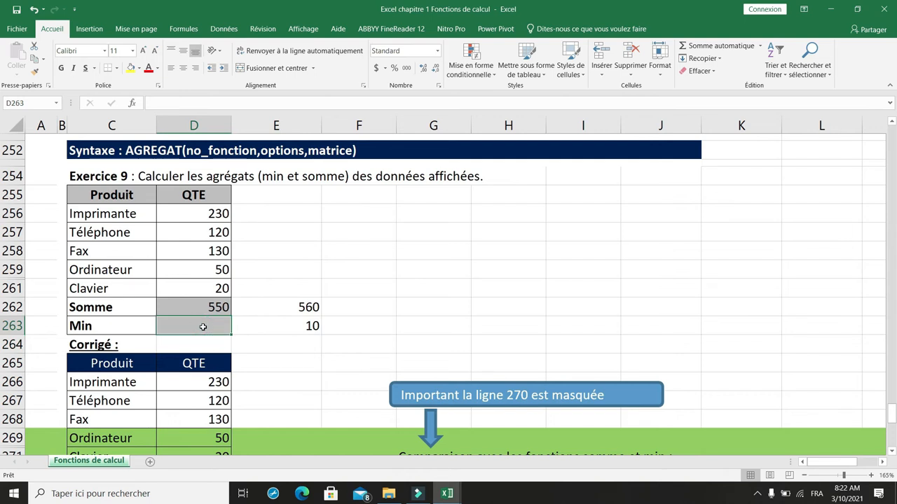
{"action": "type", "text": "=agregat"}
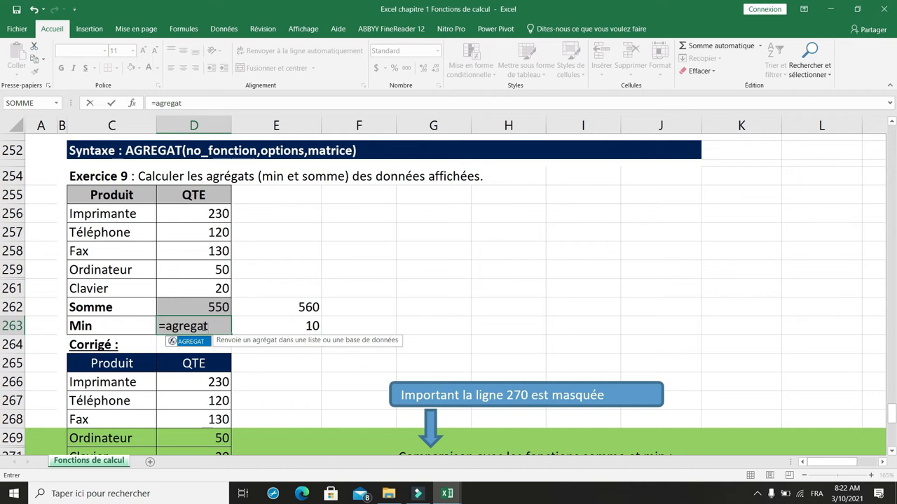
{"action": "type", "text": "("}
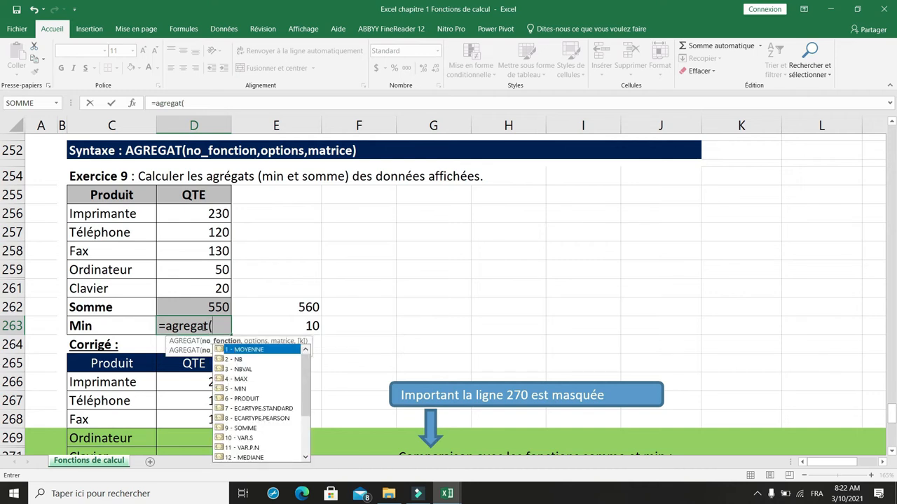
{"action": "double_click", "coordinate": [239, 391]}
{"action": "type", "text": ","}
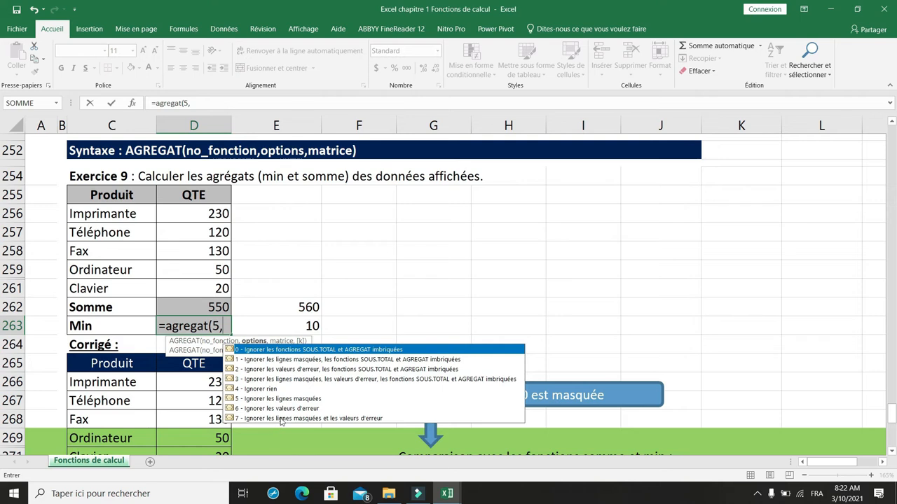
{"action": "double_click", "coordinate": [259, 399]}
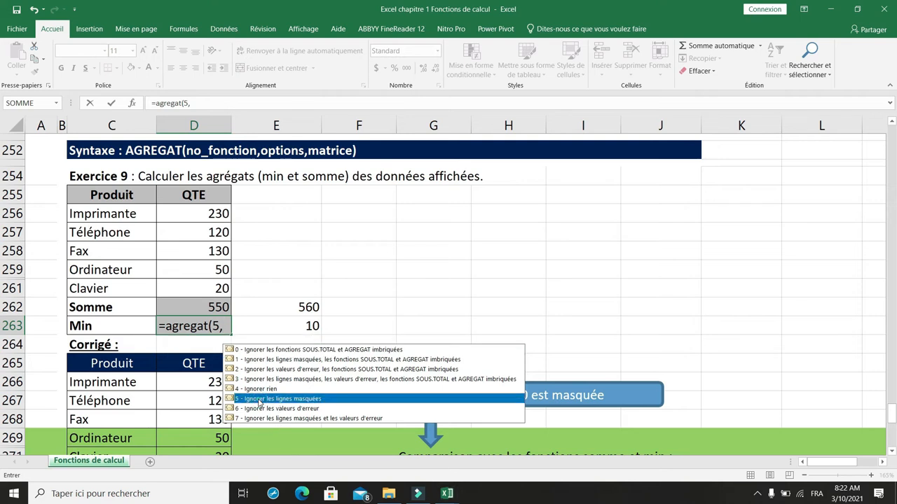
{"action": "type", "text": ","}
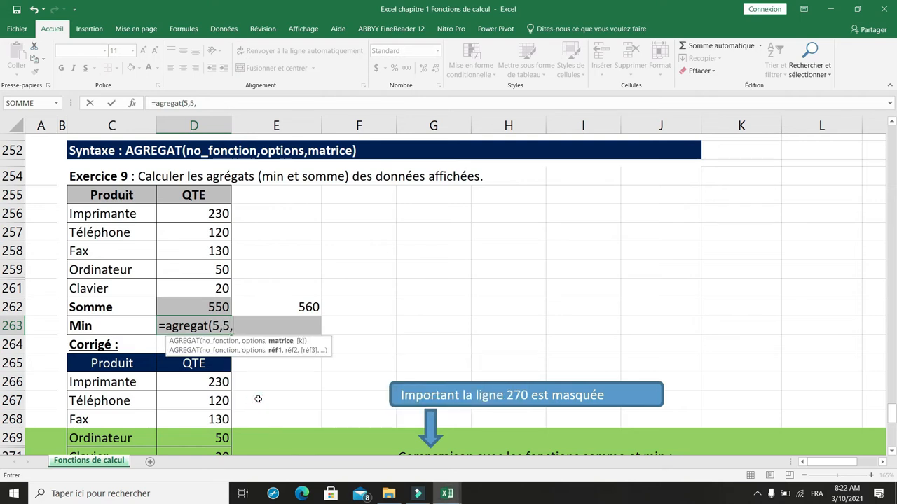
{"action": "left_click_drag", "start_coordinate": [216, 212], "coordinate": [216, 282]}
{"action": "type", "text": ")"}
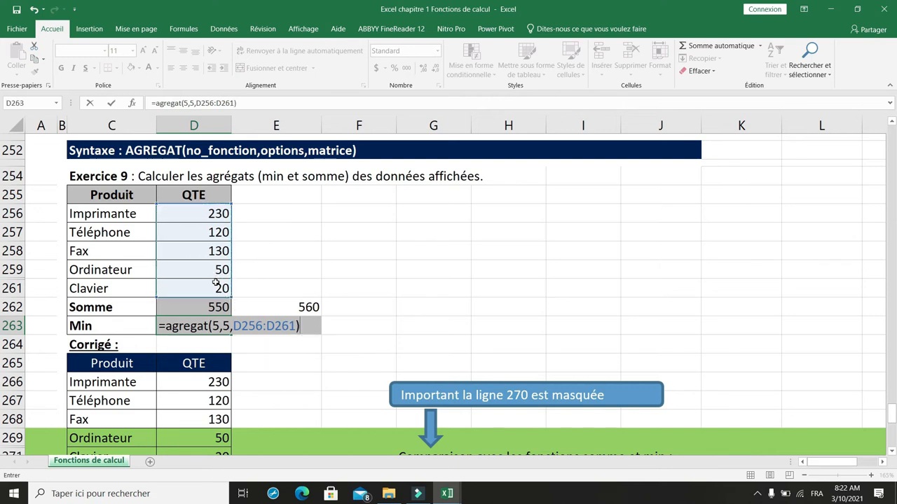
{"action": "key", "text": "Return"}
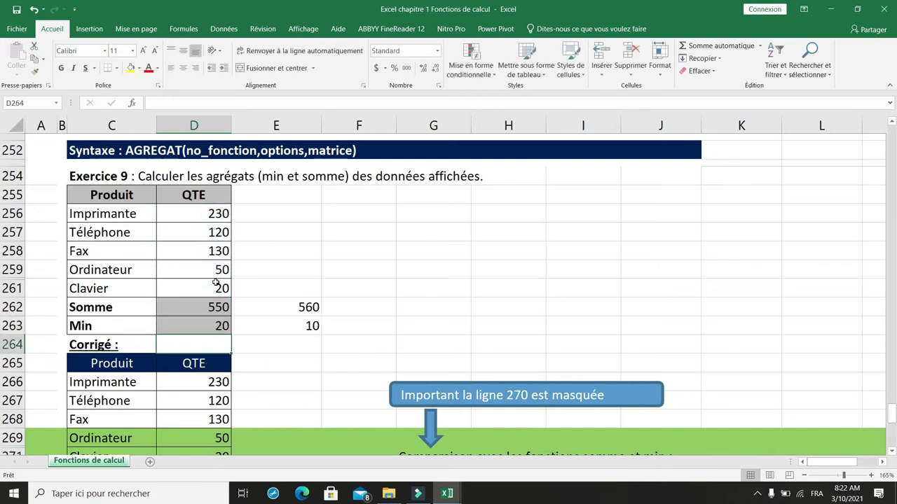
{"action": "left_click", "coordinate": [199, 327]}
- Highlight the Clavier row's product and quantity cells, C261:D261, with a yellow fill
{"action": "left_click_drag", "start_coordinate": [202, 289], "coordinate": [123, 287]}
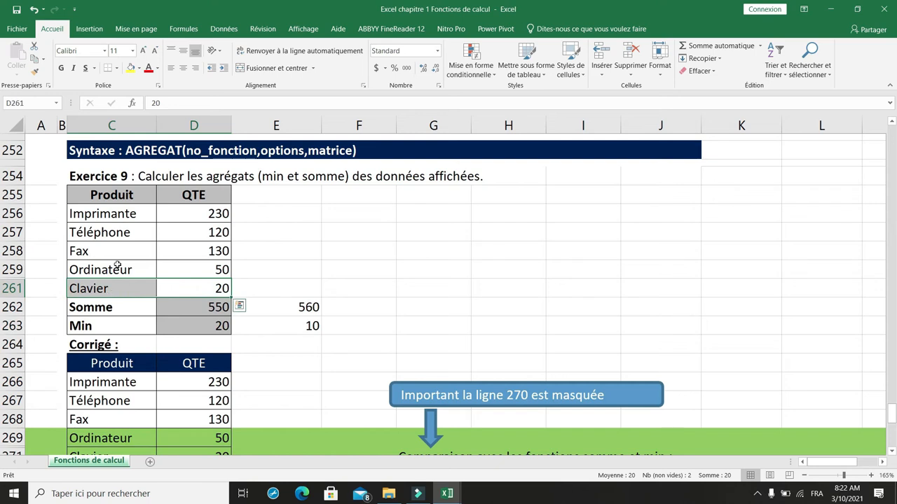
{"action": "left_click", "coordinate": [130, 68]}
{"action": "left_click", "coordinate": [277, 218]}
- Start a trial AGREGAT formula in F258, browse its available function numbers and choose 2 - NB
{"action": "scroll", "coordinate": [277, 218], "scroll_direction": "down", "scroll_amount": 1}
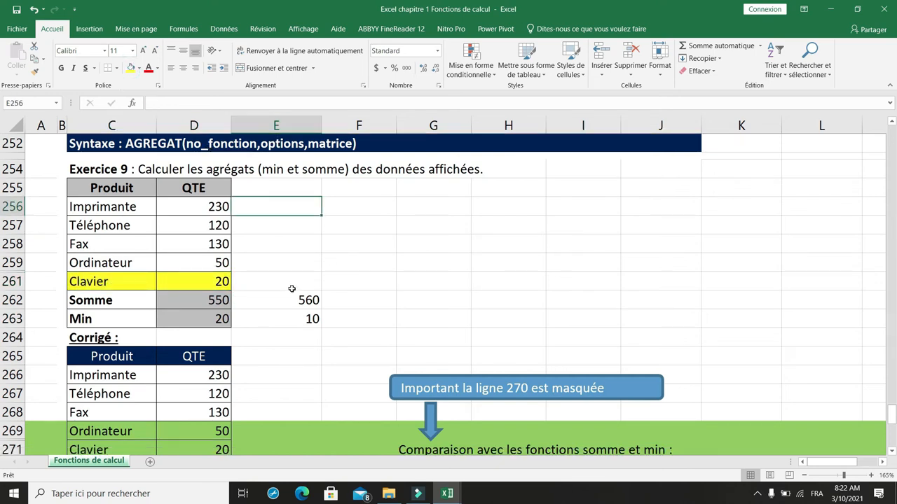
{"action": "left_click", "coordinate": [358, 244]}
{"action": "type", "text": "=AGREGAT("}
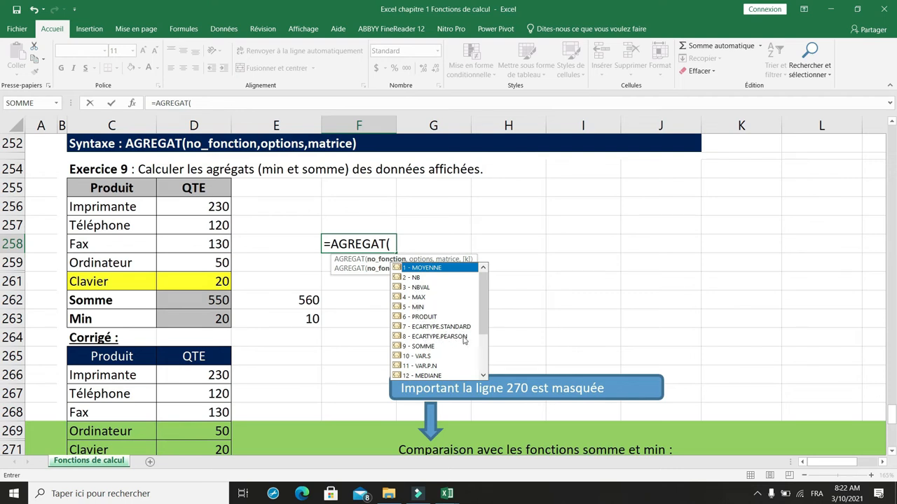
{"action": "left_click_drag", "start_coordinate": [481, 323], "coordinate": [481, 361]}
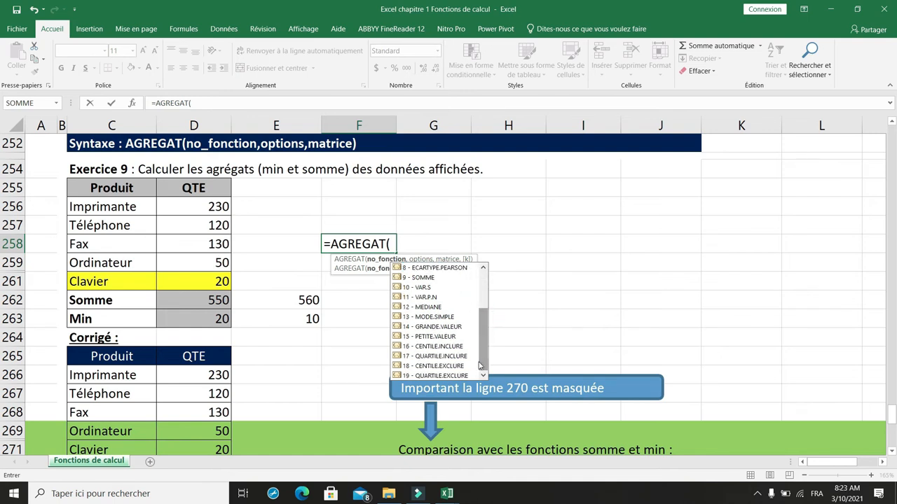
{"action": "scroll", "coordinate": [428, 290], "scroll_direction": "up", "scroll_amount": 3}
{"action": "double_click", "coordinate": [416, 278]}
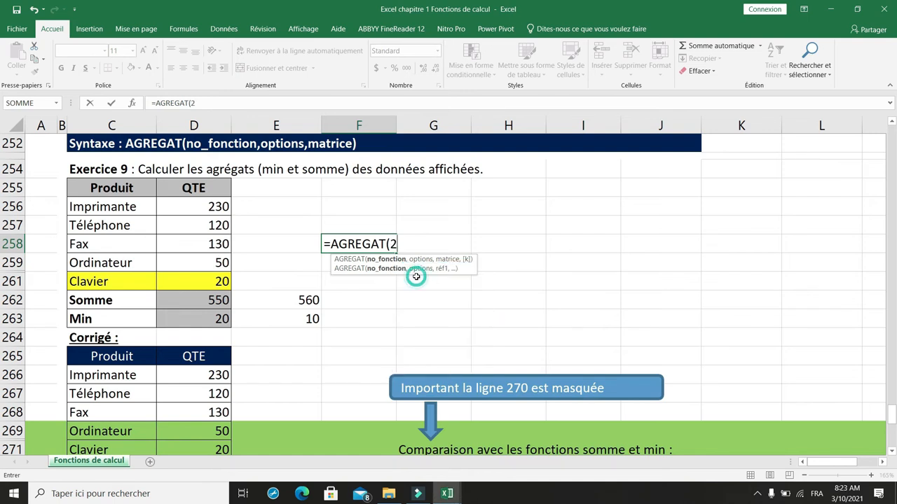
- Examine AGREGAT's options 1 to 7 for ignoring hidden rows, error values and nested functions, and discard the trial formula in F258
{"action": "type", "text": ","}
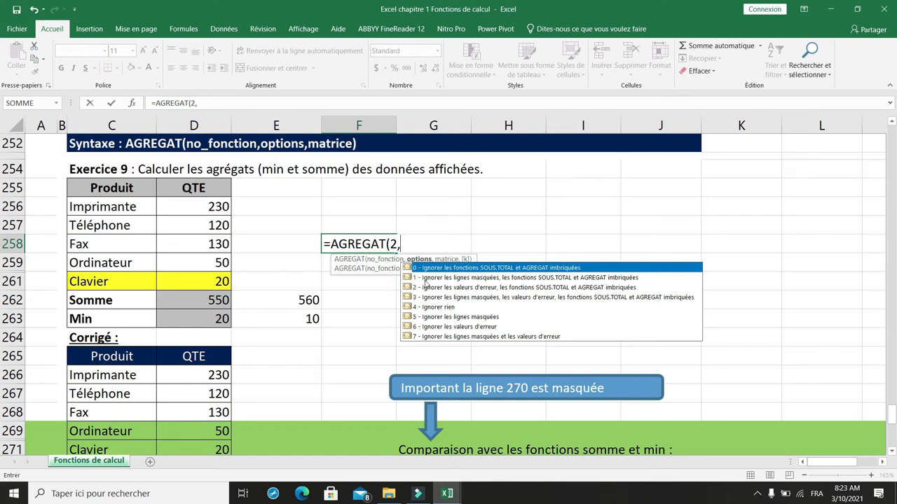
{"action": "left_click", "coordinate": [425, 281]}
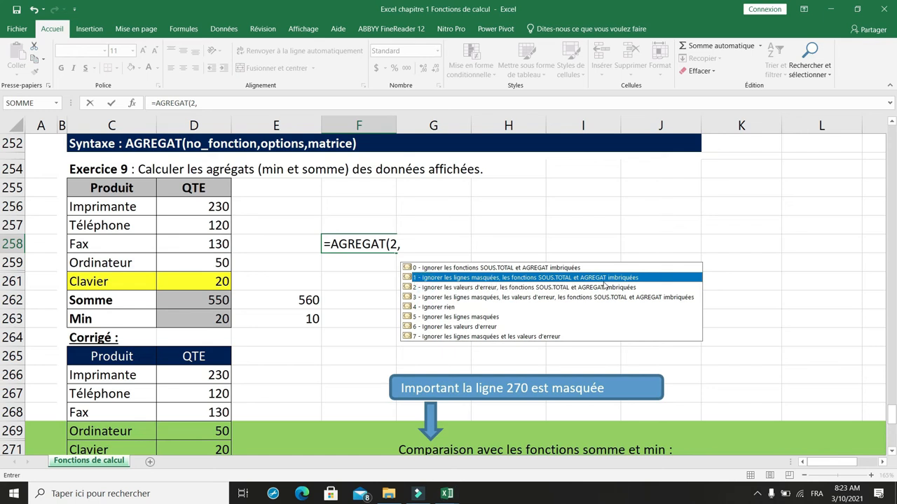
{"action": "left_click", "coordinate": [461, 290]}
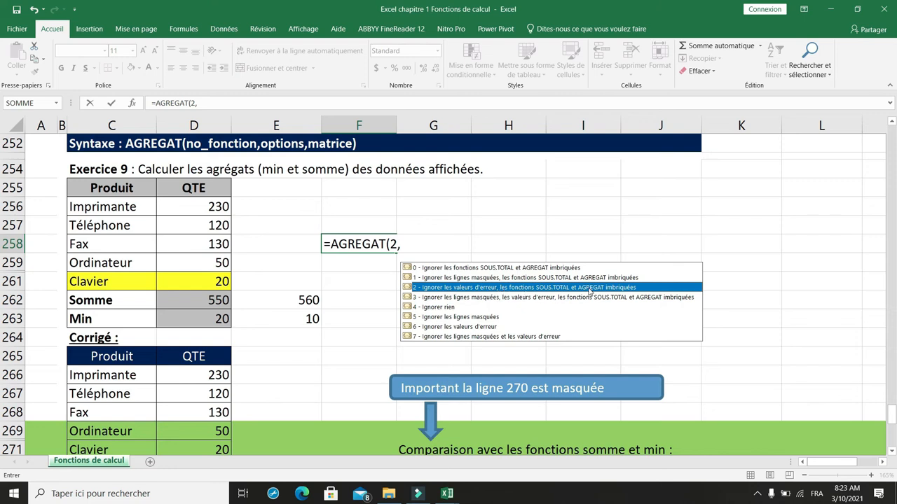
{"action": "left_click", "coordinate": [435, 301]}
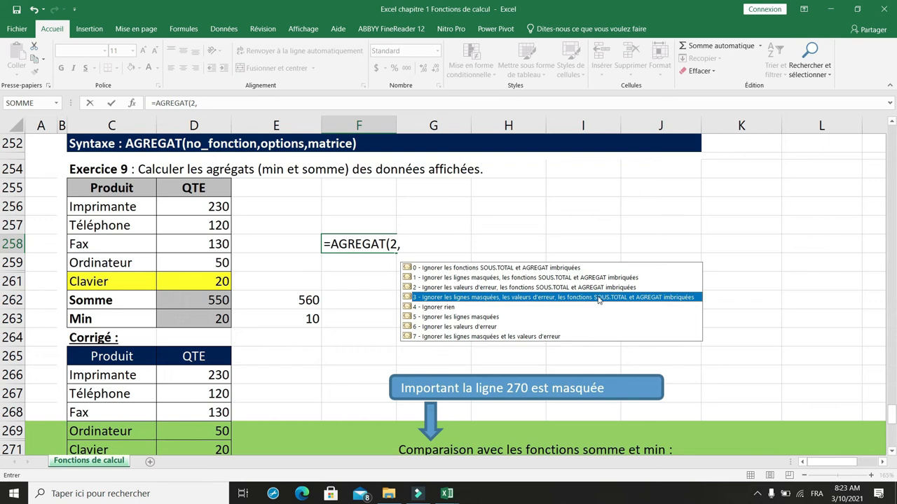
{"action": "left_click", "coordinate": [455, 309]}
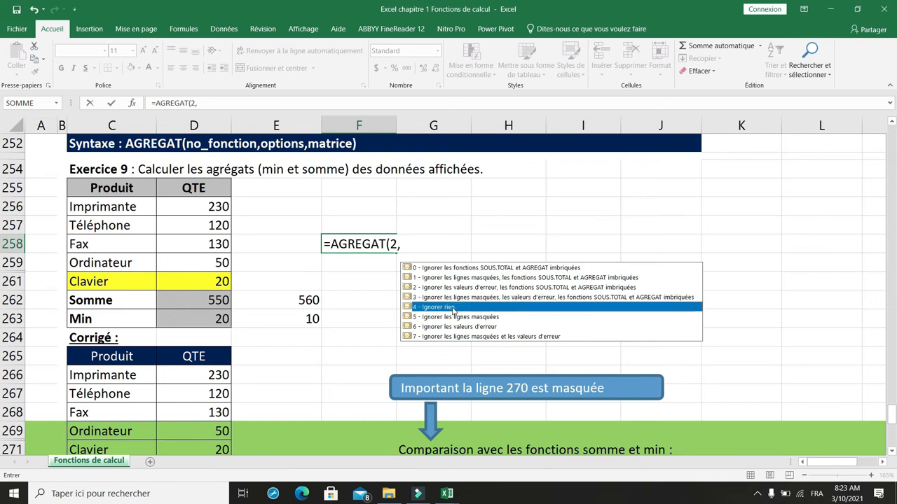
{"action": "left_click", "coordinate": [459, 318]}
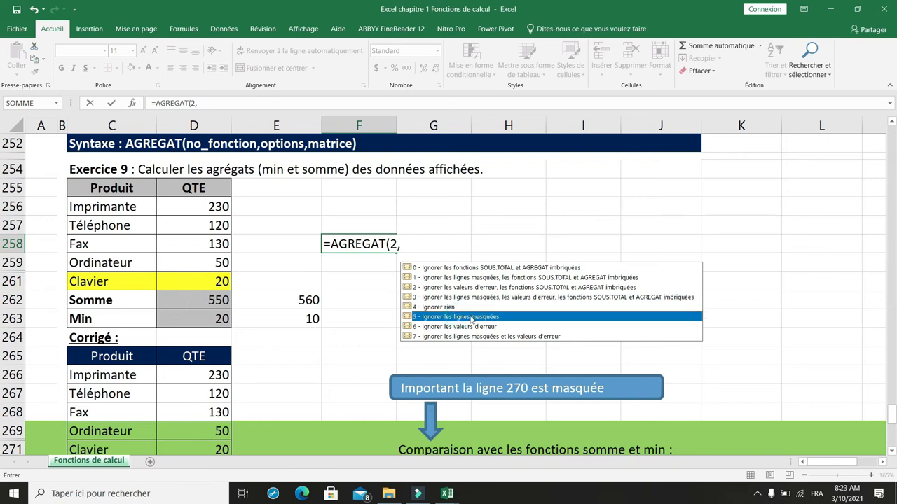
{"action": "left_click", "coordinate": [444, 327]}
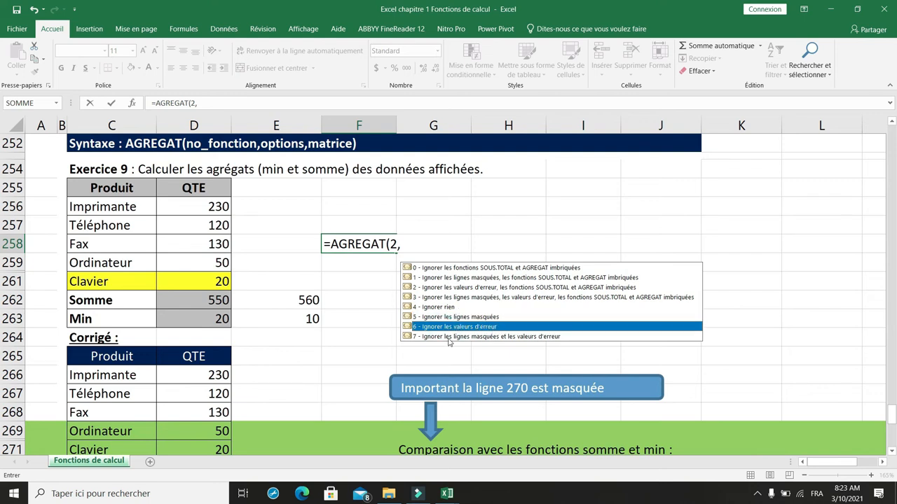
{"action": "left_click", "coordinate": [449, 339]}
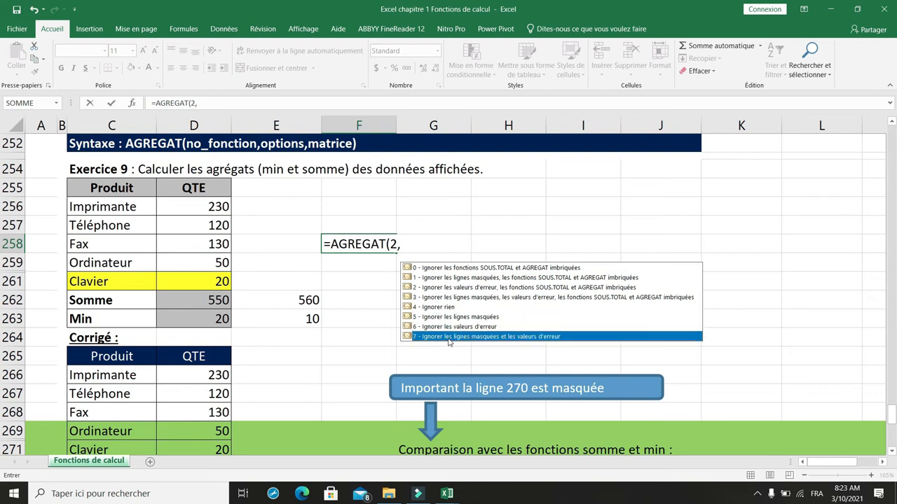
{"action": "left_click", "coordinate": [382, 295]}
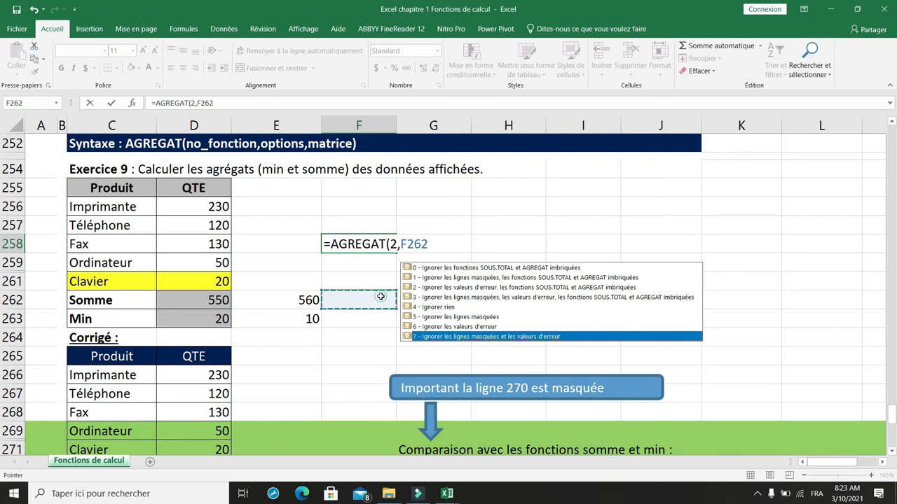
{"action": "key", "text": "Escape"}
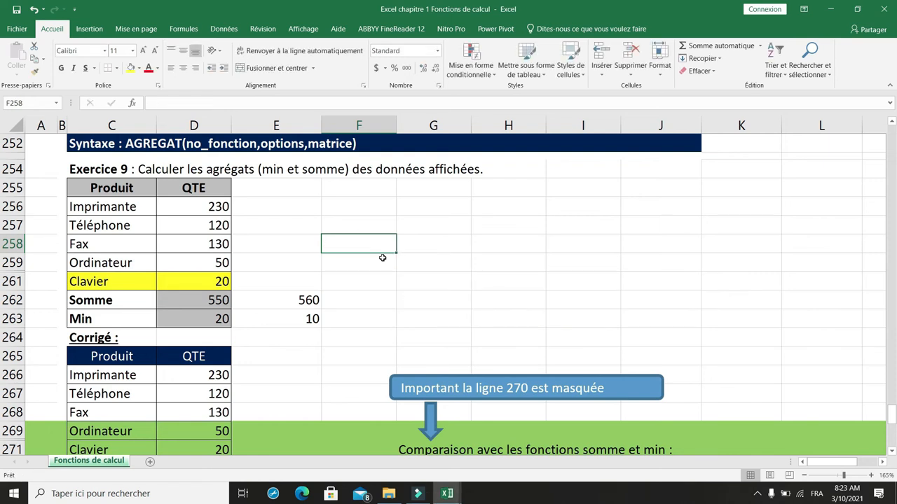
{"action": "key", "text": "Left"}
{"action": "key", "text": "Left"}
{"action": "key", "text": "Left"}
{"action": "key", "text": "Down"}
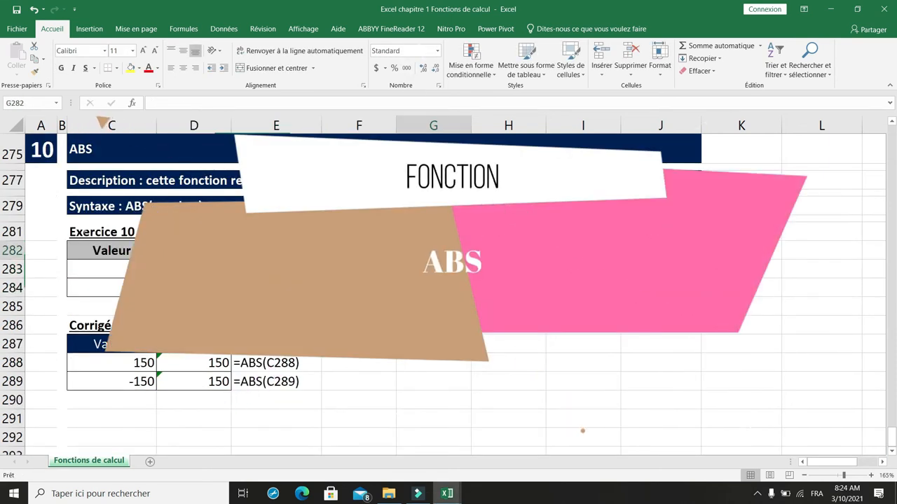
{"action": "scroll", "coordinate": [448, 294], "scroll_direction": "up", "scroll_amount": 4}
{"action": "scroll", "coordinate": [448, 294], "scroll_direction": "down", "scroll_amount": 4}
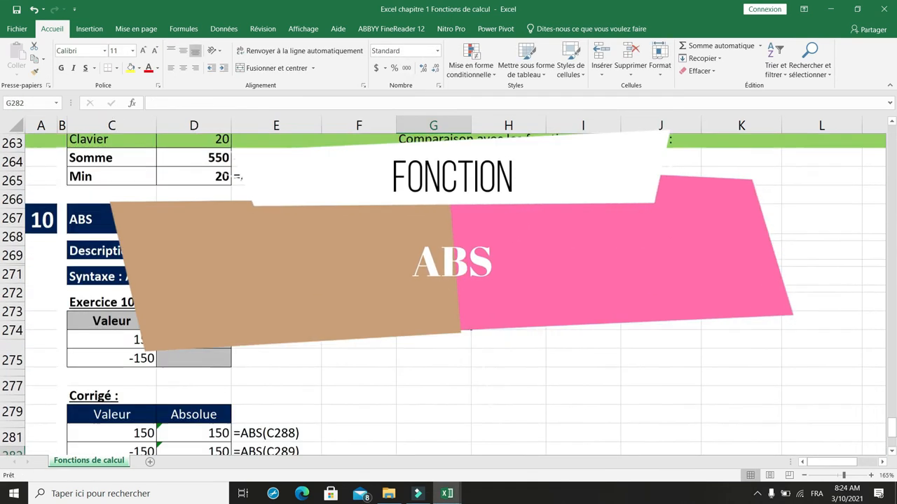
- Calculate the absolute values for Exercice 10 with =ABS(C283) in D283, and fill the formula down to D284
{"action": "scroll", "coordinate": [449, 294], "scroll_direction": "up", "scroll_amount": 1}
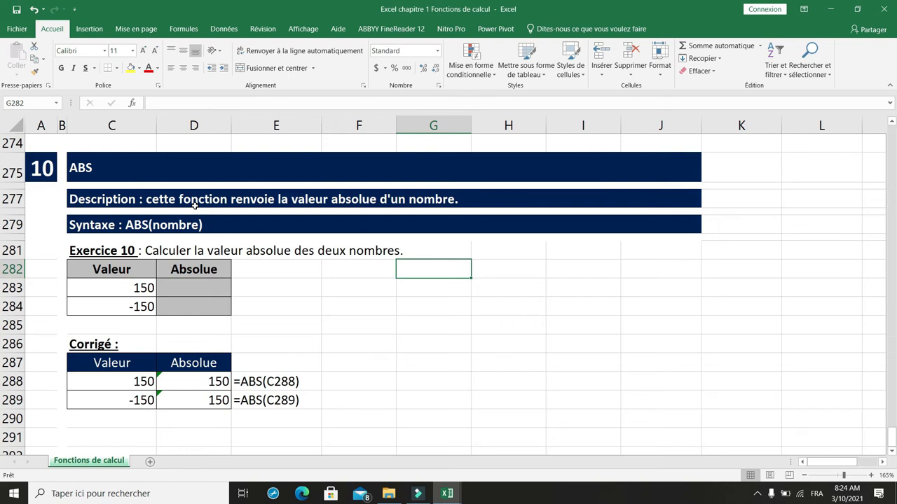
{"action": "left_click", "coordinate": [150, 224]}
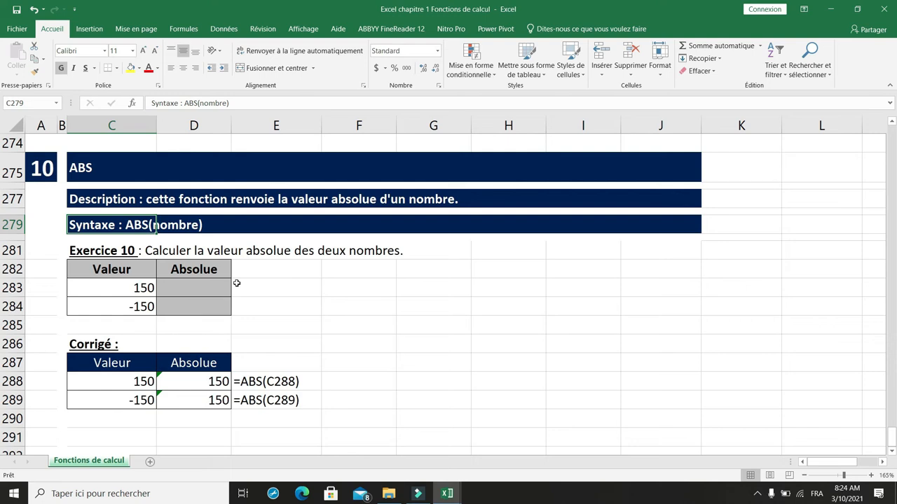
{"action": "left_click", "coordinate": [163, 285]}
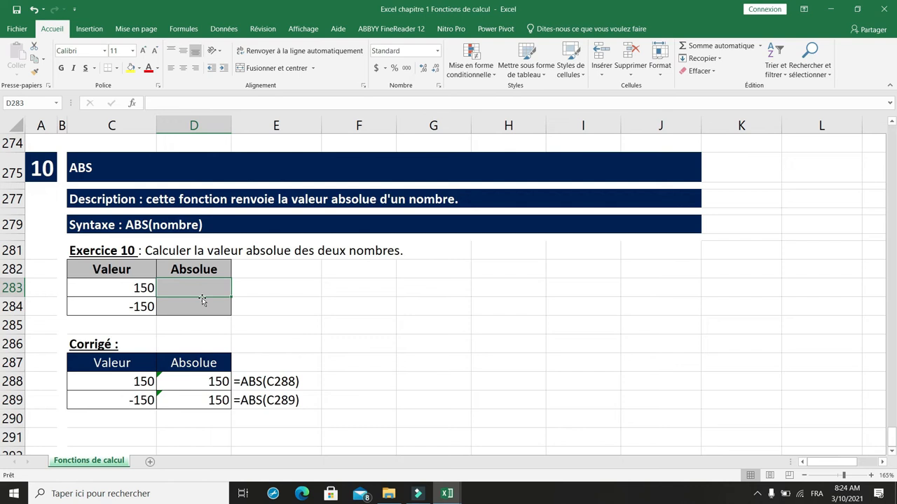
{"action": "type", "text": "=abs("}
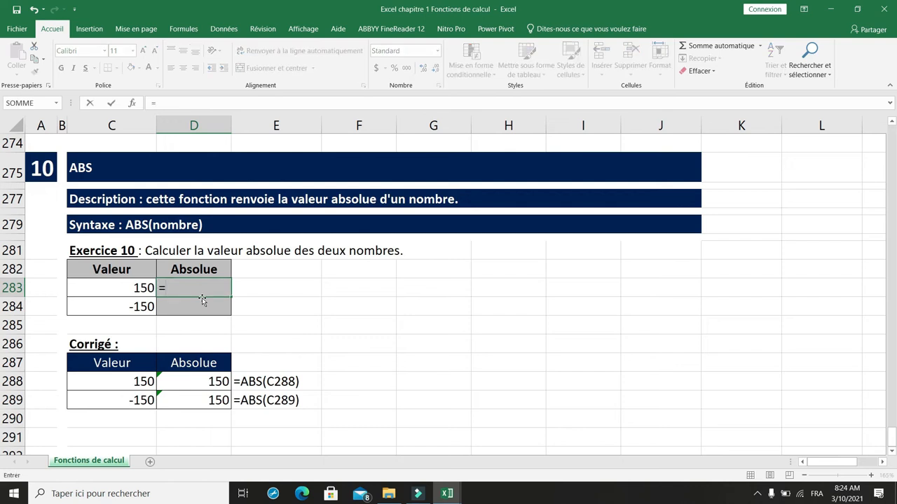
{"action": "left_click", "coordinate": [134, 289]}
{"action": "type", "text": ")"}
{"action": "key", "text": "Return"}
{"action": "left_click", "coordinate": [225, 291]}
{"action": "left_click_drag", "start_coordinate": [228, 311], "coordinate": [229, 313]}
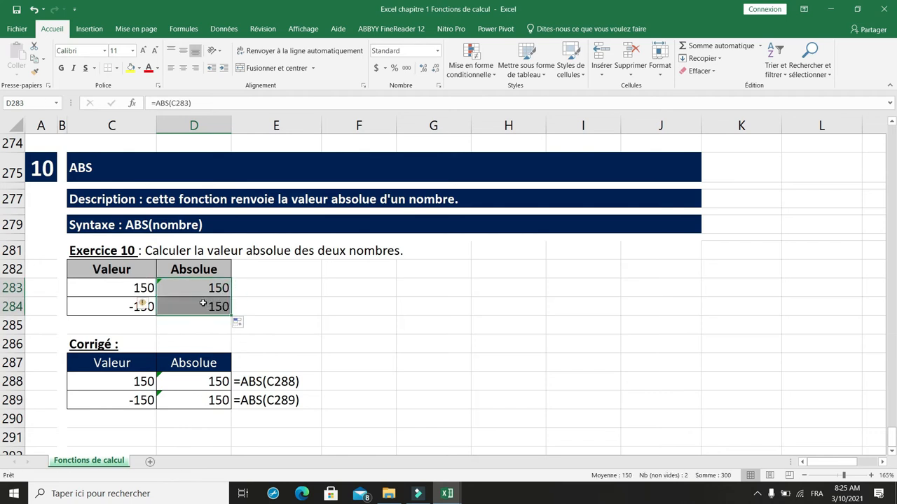
- Highlight the -150 value in C284 with the yellow fill colour
{"action": "left_click", "coordinate": [130, 287]}
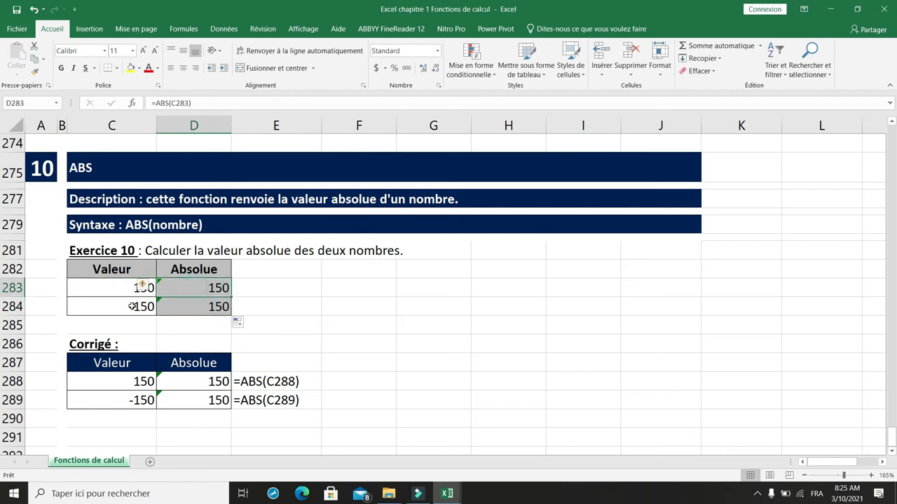
{"action": "left_click", "coordinate": [133, 307]}
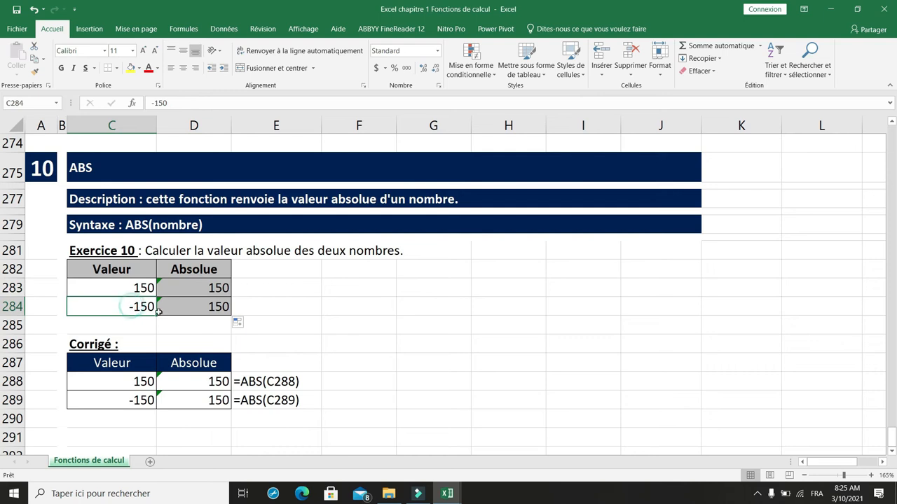
{"action": "left_click", "coordinate": [130, 68]}
{"action": "left_click", "coordinate": [194, 306]}
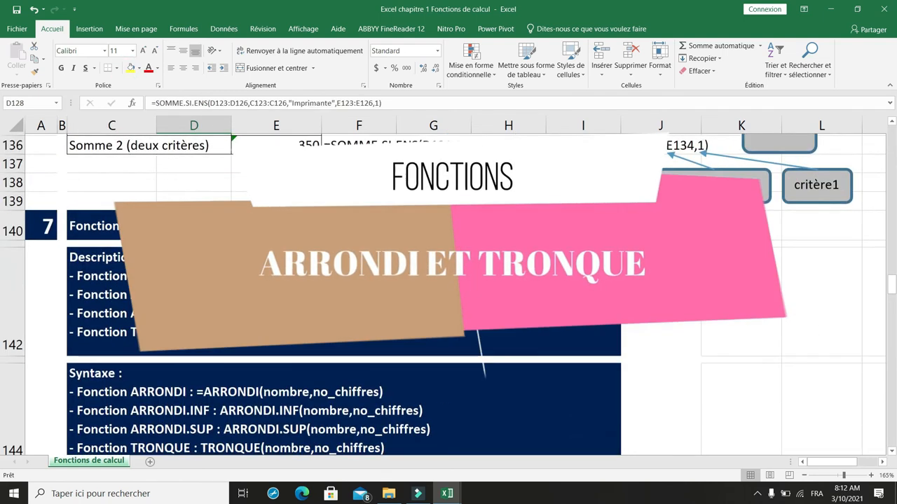
- Review the description and syntax of the ARRONDI and TRONQUE functions in section 7, down to Exercice 7.1
{"action": "scroll", "coordinate": [335, 401], "scroll_direction": "down", "scroll_amount": 1}
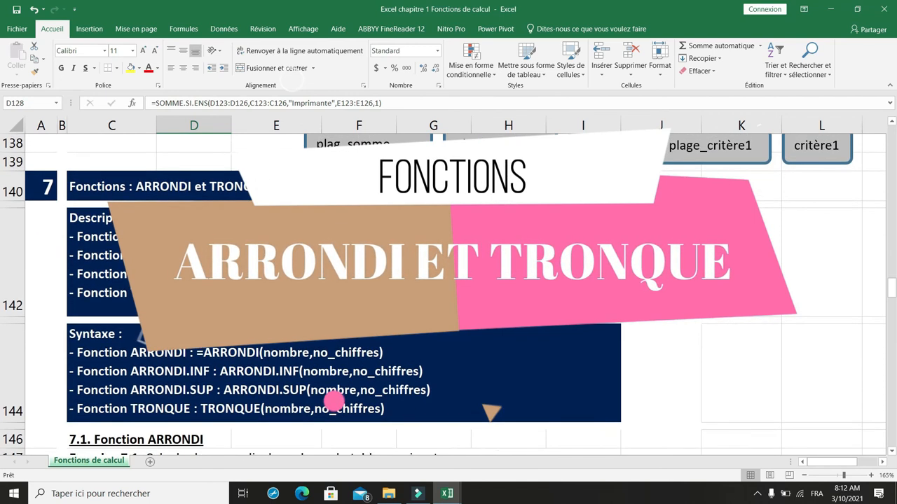
{"action": "left_click", "coordinate": [156, 191]}
{"action": "left_click", "coordinate": [168, 245]}
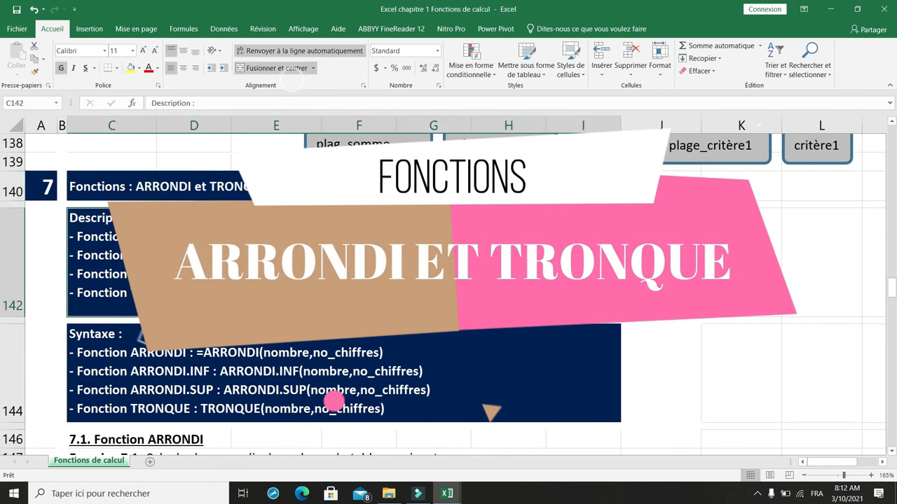
{"action": "scroll", "coordinate": [168, 245], "scroll_direction": "down", "scroll_amount": 1}
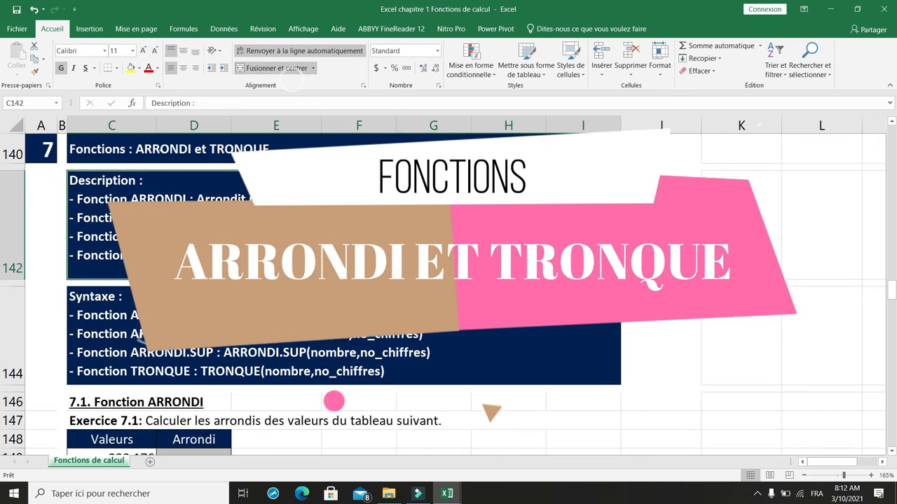
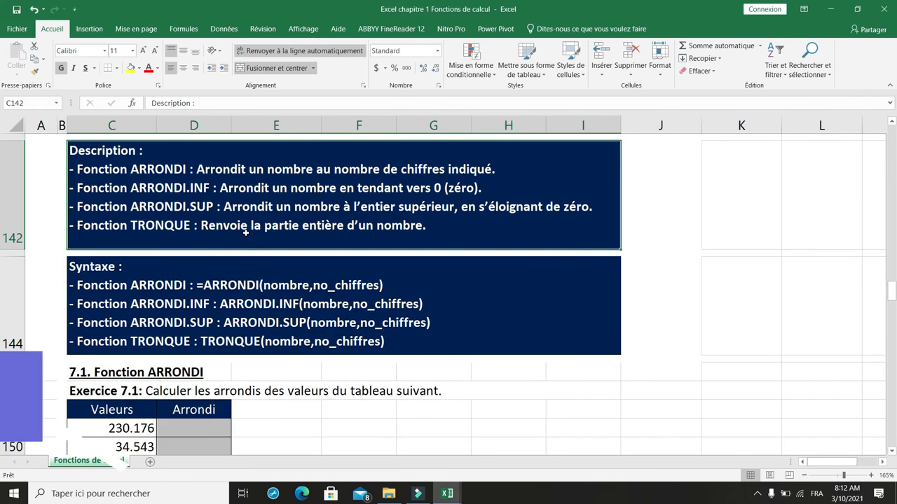
- Review the syntax of the rounding functions, the Exercice 7.1 statement and its answer table down to C159
{"action": "scroll", "coordinate": [248, 225], "scroll_direction": "down", "scroll_amount": 1}
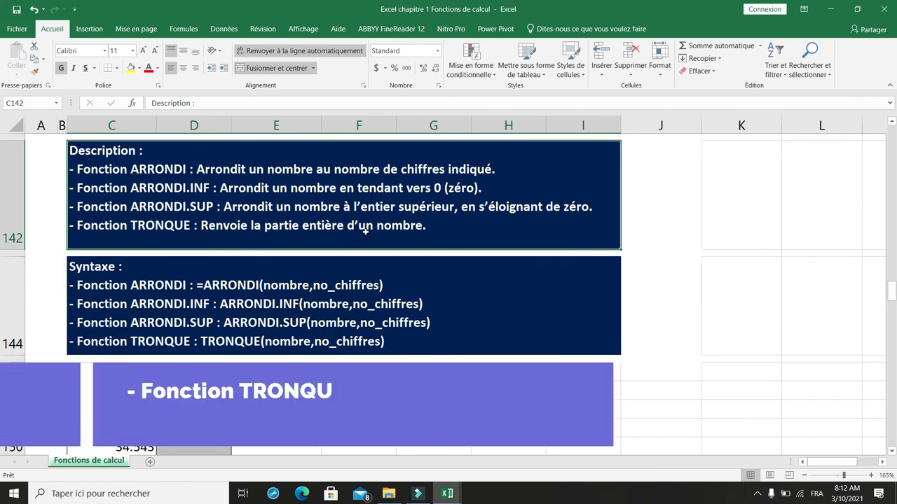
{"action": "scroll", "coordinate": [327, 274], "scroll_direction": "down", "scroll_amount": 1}
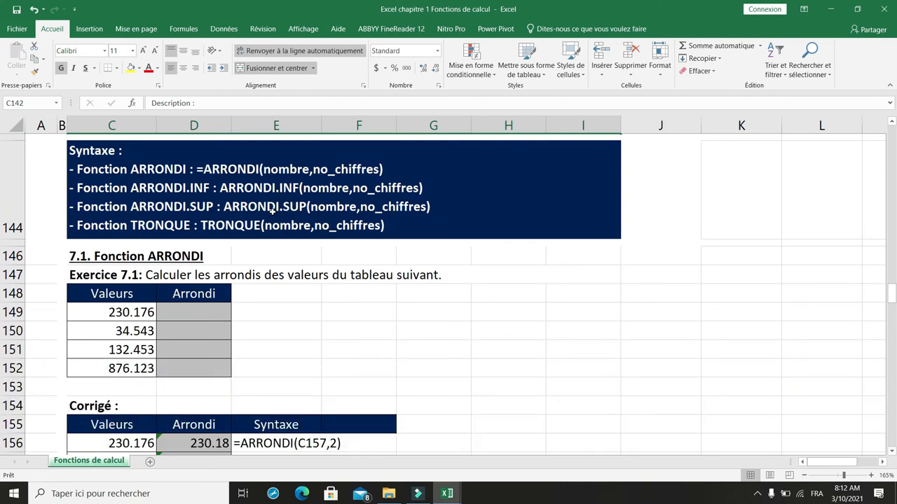
{"action": "scroll", "coordinate": [266, 243], "scroll_direction": "down", "scroll_amount": 1}
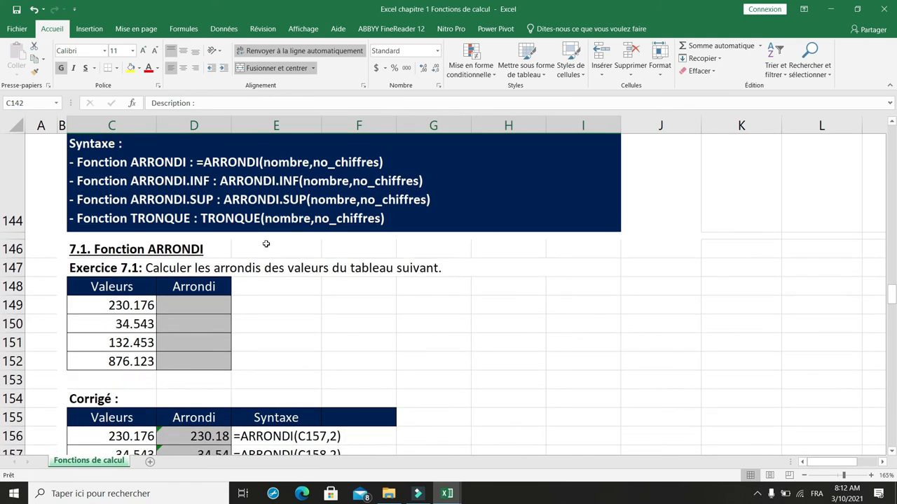
{"action": "scroll", "coordinate": [257, 268], "scroll_direction": "down", "scroll_amount": 1}
{"action": "scroll", "coordinate": [256, 269], "scroll_direction": "up", "scroll_amount": 1}
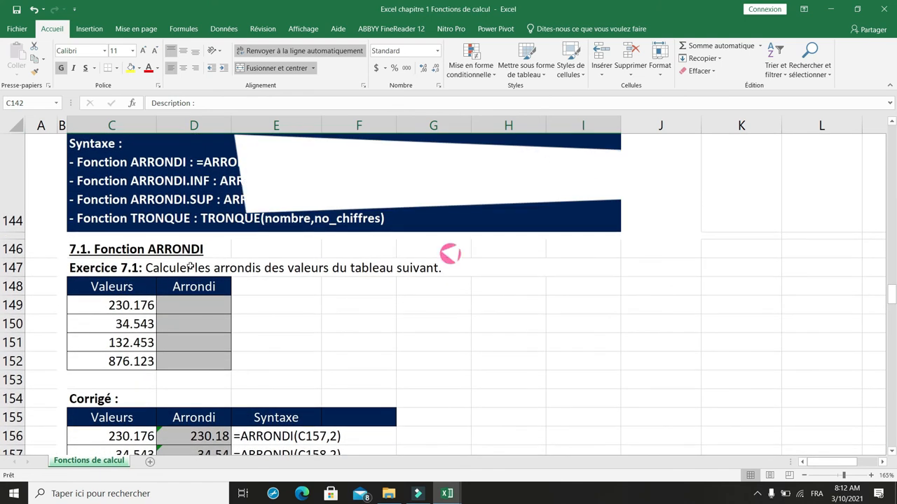
{"action": "left_click", "coordinate": [154, 266]}
{"action": "scroll", "coordinate": [256, 295], "scroll_direction": "down", "scroll_amount": 1}
{"action": "scroll", "coordinate": [256, 294], "scroll_direction": "up", "scroll_amount": 1}
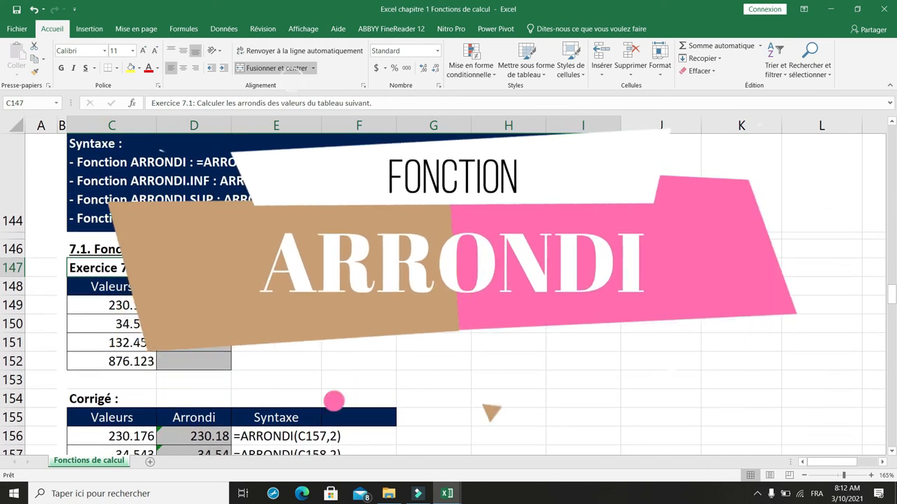
{"action": "left_click", "coordinate": [113, 417]}
{"action": "key", "text": "Down"}
{"action": "key", "text": "Down"}
{"action": "key", "text": "Down"}
{"action": "key", "text": "Down"}
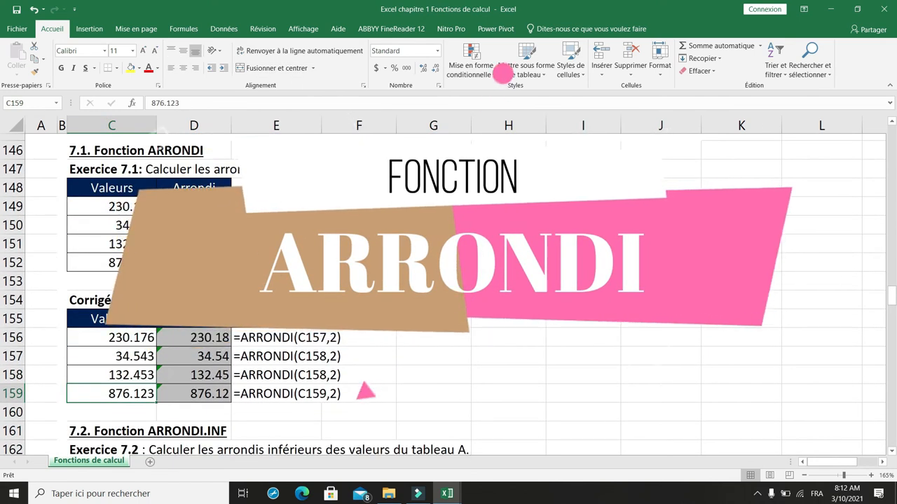
- Round the first value of Exercice 7.1 to two decimals with =ARRONDI(C149,2) in D149
{"action": "left_click", "coordinate": [187, 208]}
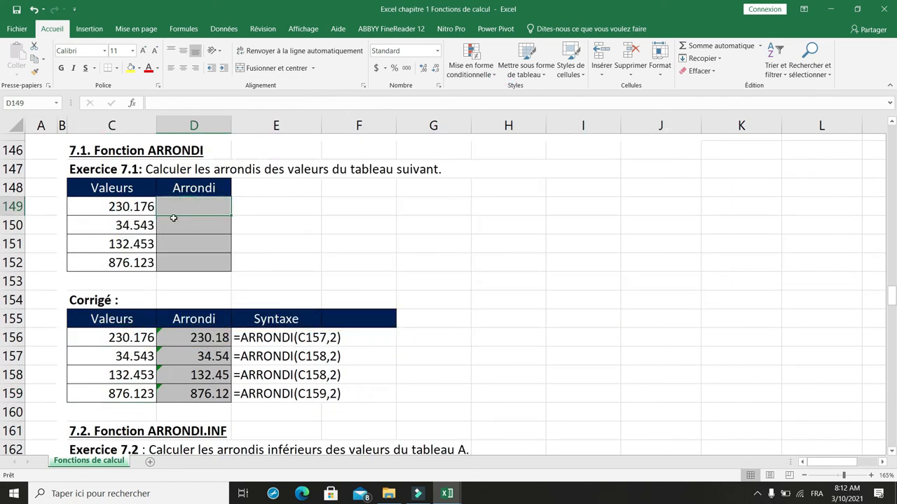
{"action": "type", "text": "=arr"}
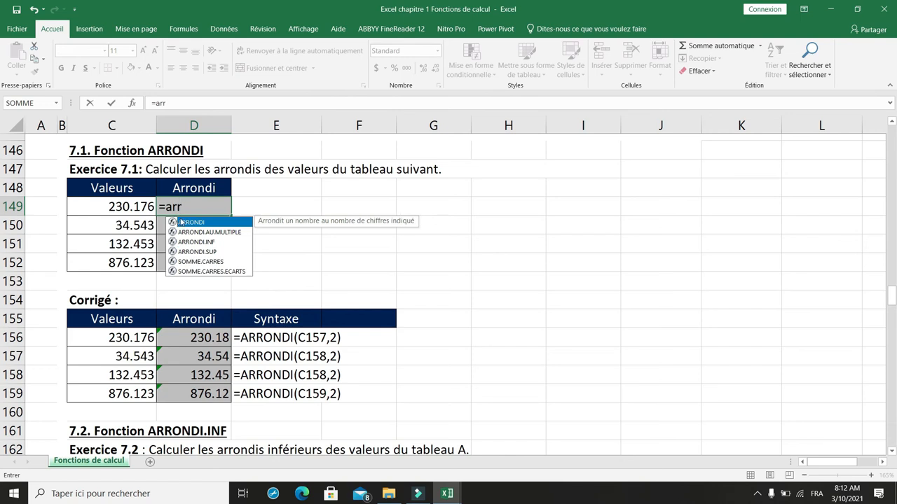
{"action": "double_click", "coordinate": [183, 222]}
{"action": "left_click", "coordinate": [120, 205]}
{"action": "type", "text": ")"}
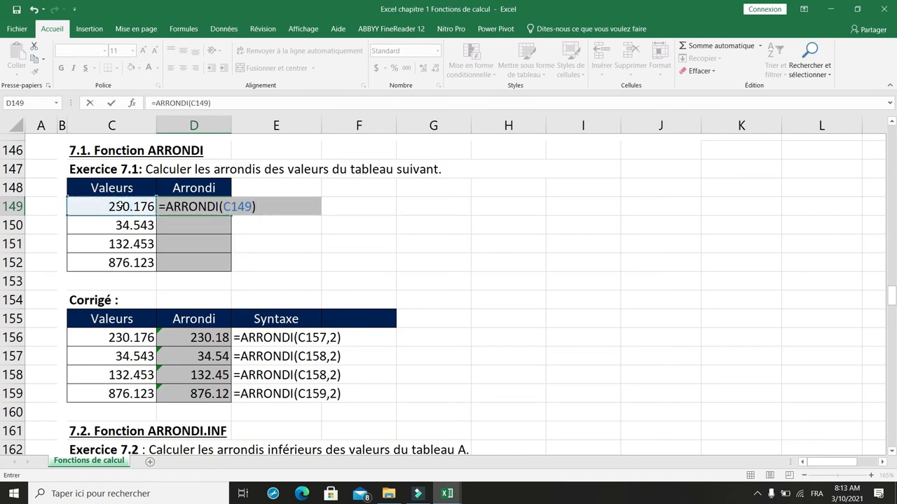
{"action": "key", "text": "BackSpace"}
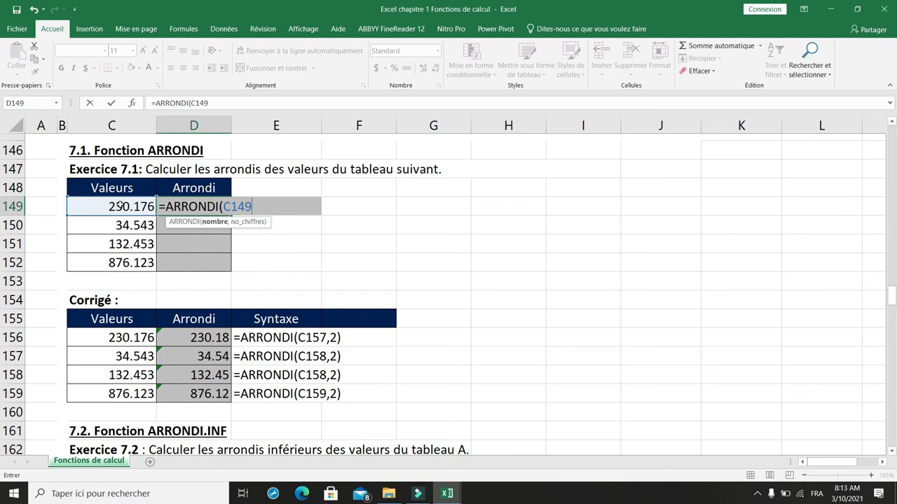
{"action": "type", "text": ",2)"}
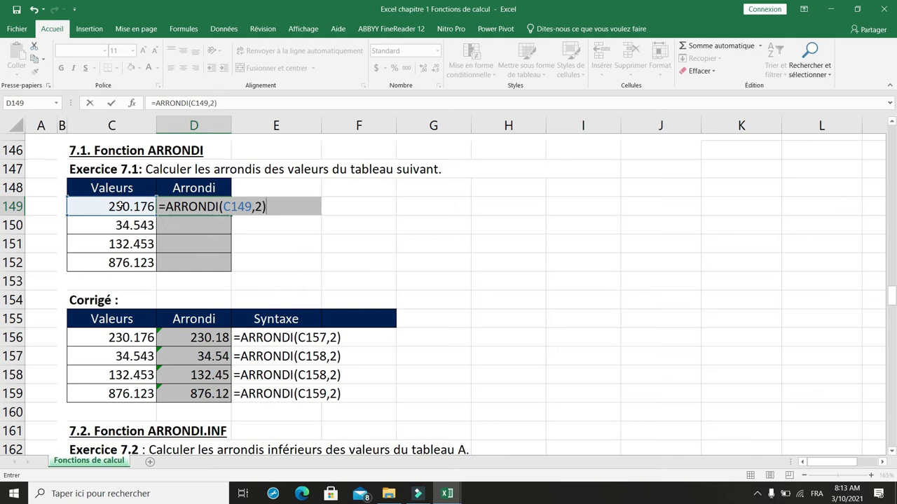
{"action": "key", "text": "Return"}
- Fill the ARRONDI formula from D149 down to D152 and check the copied formulas in D152 and D150
{"action": "left_click", "coordinate": [229, 214]}
{"action": "left_click_drag", "start_coordinate": [229, 214], "coordinate": [227, 267]}
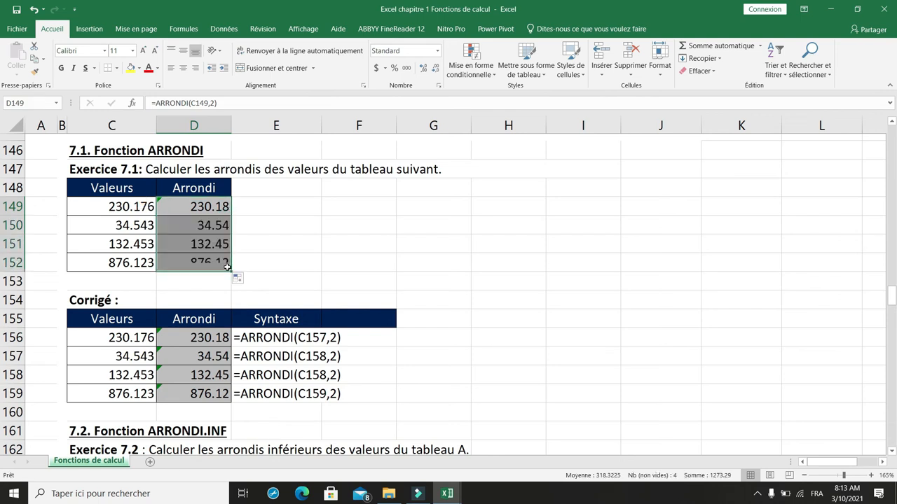
{"action": "left_click", "coordinate": [223, 264]}
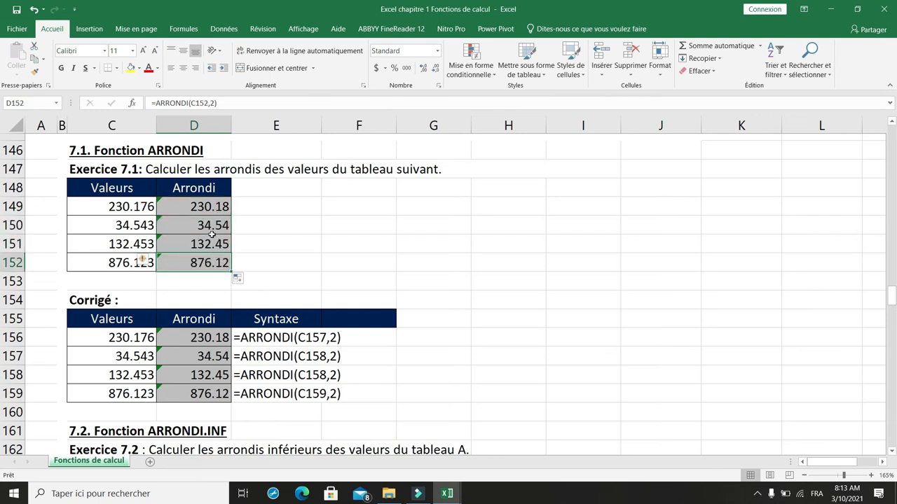
{"action": "left_click", "coordinate": [214, 227]}
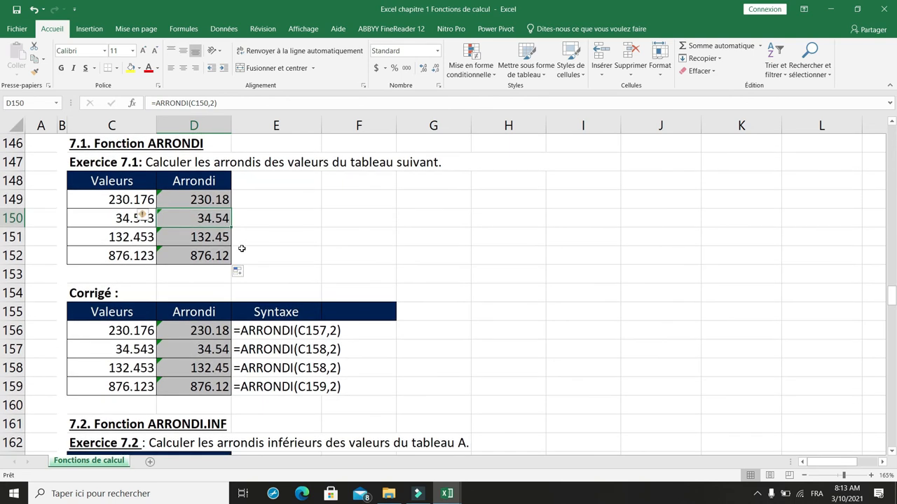
- Round the first value of Exercice 7.2 down to two decimals with =ARRONDI.INF(C164,2) in D164
{"action": "scroll", "coordinate": [241, 249], "scroll_direction": "down", "scroll_amount": 4}
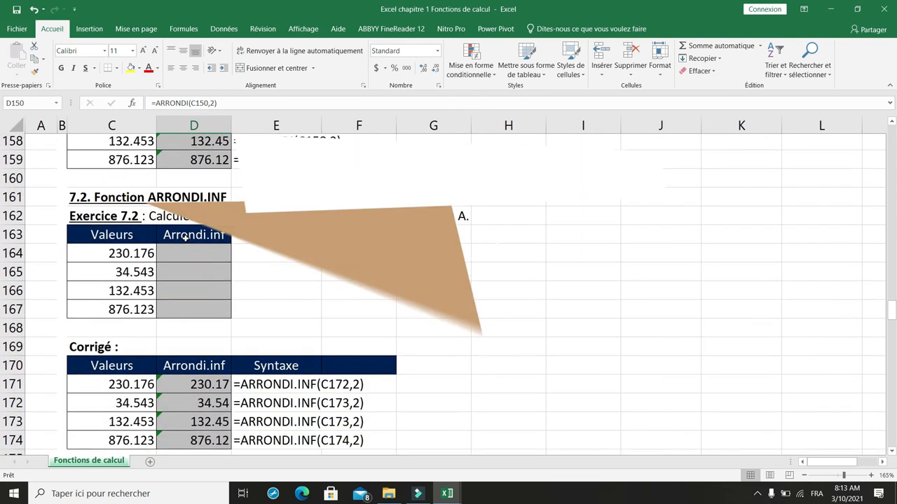
{"action": "left_click", "coordinate": [194, 256]}
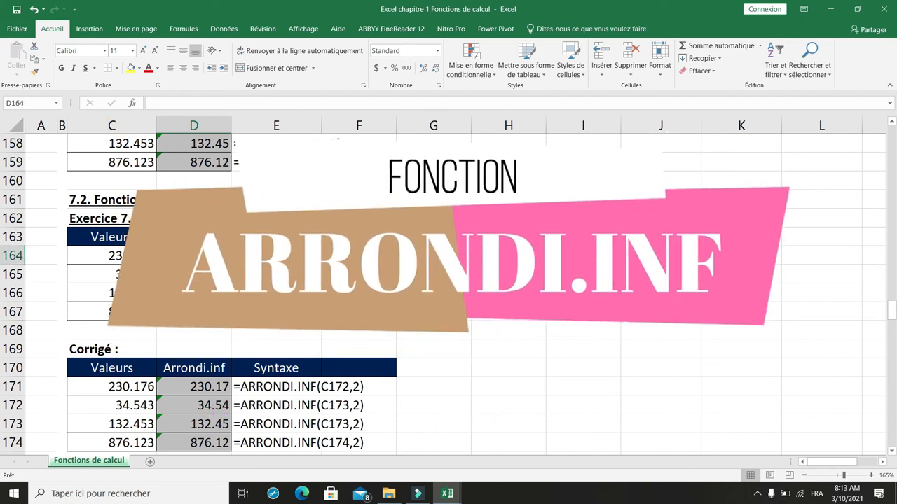
{"action": "type", "text": "=arr"}
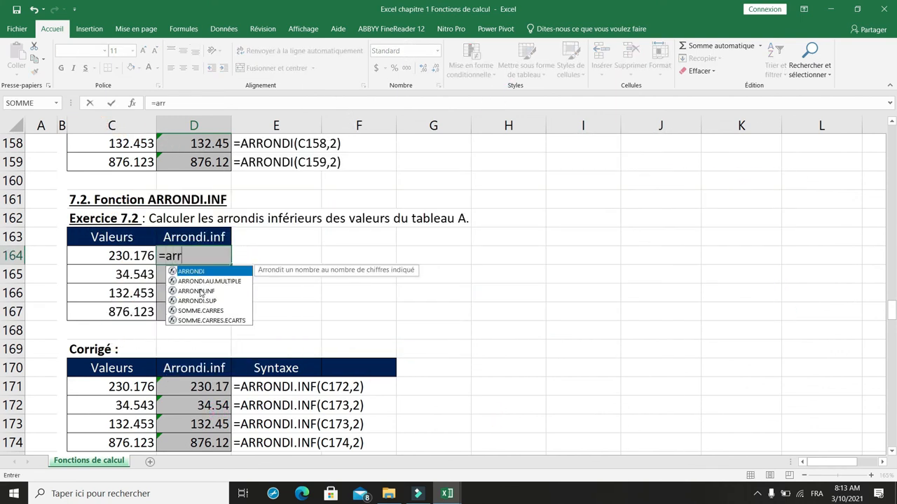
{"action": "double_click", "coordinate": [198, 292]}
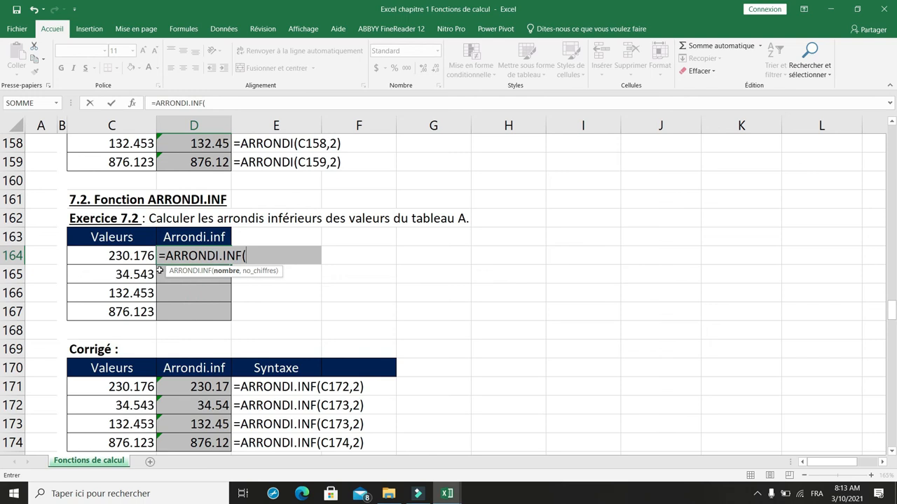
{"action": "left_click", "coordinate": [135, 258]}
{"action": "type", "text": ","}
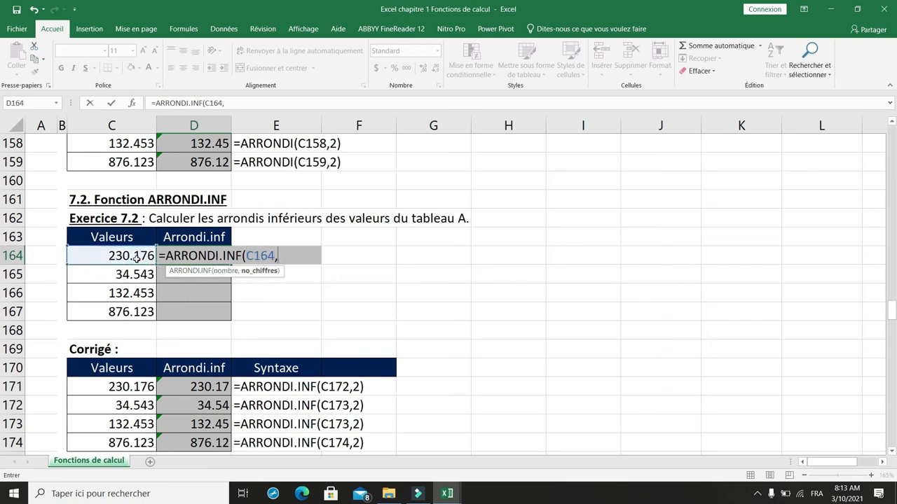
{"action": "type", "text": "2)"}
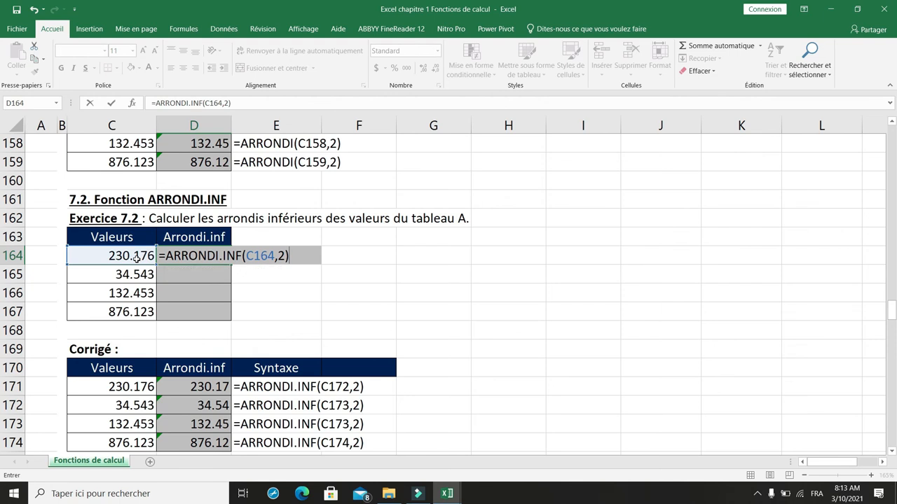
{"action": "key", "text": "Return"}
- Fill the ARRONDI.INF formula from D164 down to D167, and compare D164 with the ARRONDI result in D156
{"action": "left_click", "coordinate": [187, 260]}
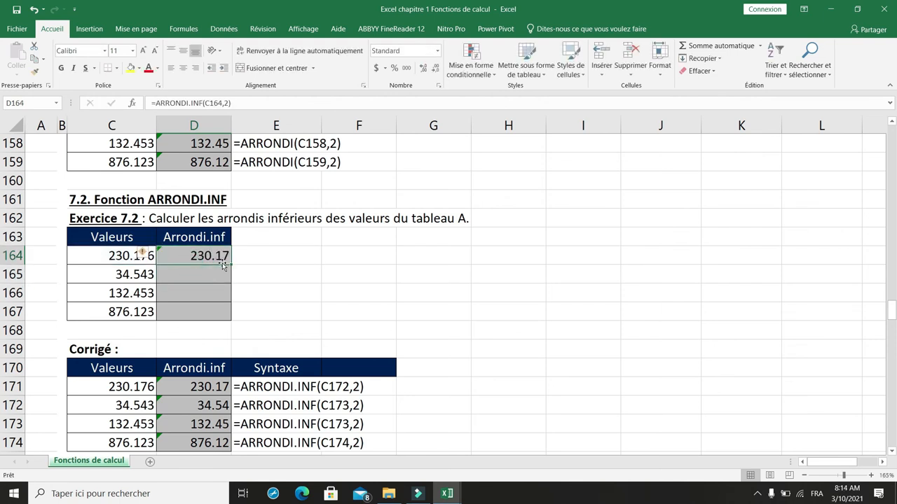
{"action": "left_click_drag", "start_coordinate": [229, 272], "coordinate": [238, 313]}
{"action": "scroll", "coordinate": [236, 181], "scroll_direction": "up", "scroll_amount": 1}
{"action": "scroll", "coordinate": [236, 181], "scroll_direction": "up", "scroll_amount": 1}
{"action": "left_click", "coordinate": [206, 182]}
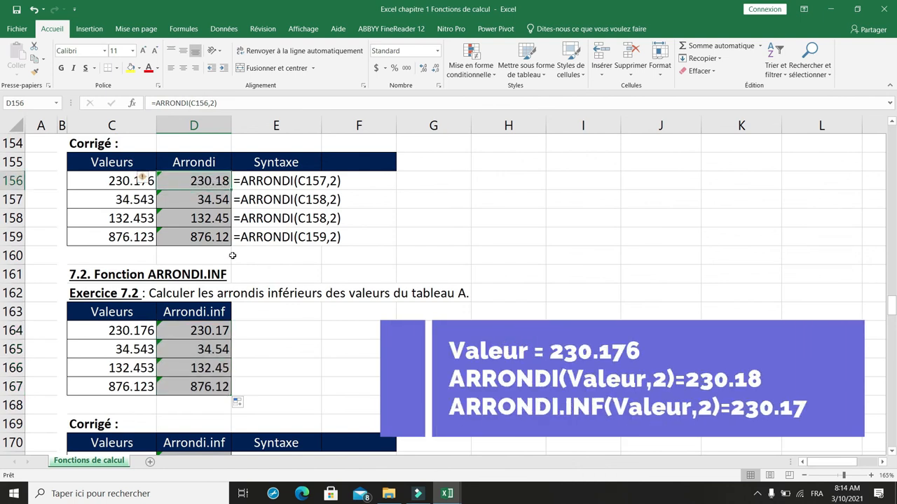
{"action": "left_click", "coordinate": [211, 333]}
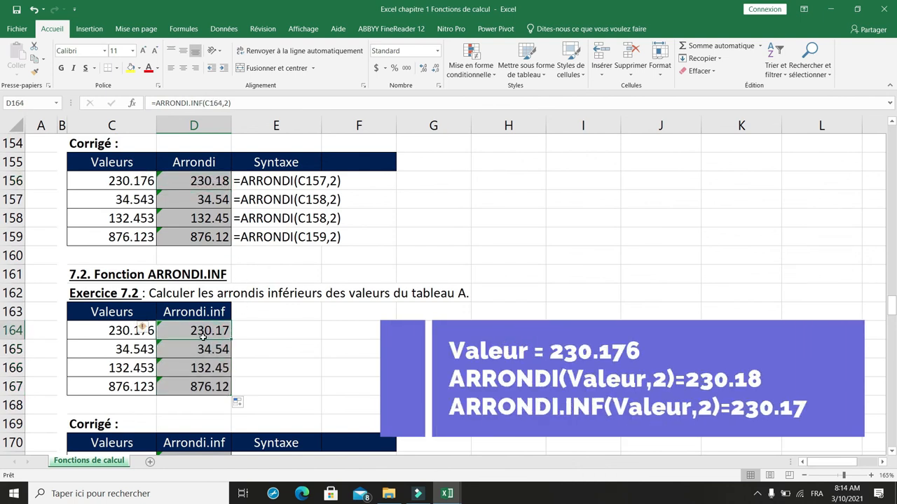
- Round the first value of Exercice 7.3 up to two decimals with =ARRONDI.SUP(C179,2) in D179
{"action": "scroll", "coordinate": [265, 332], "scroll_direction": "down", "scroll_amount": 3}
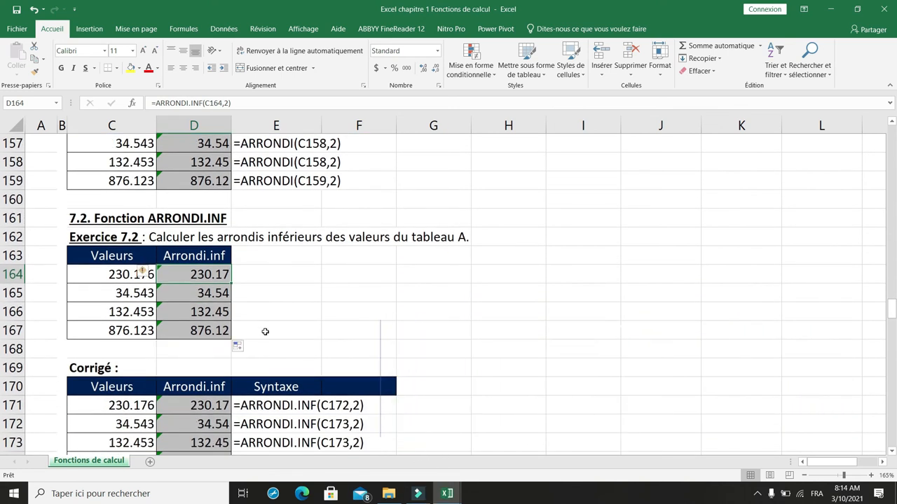
{"action": "scroll", "coordinate": [265, 331], "scroll_direction": "down", "scroll_amount": 2}
{"action": "scroll", "coordinate": [247, 331], "scroll_direction": "down", "scroll_amount": 3}
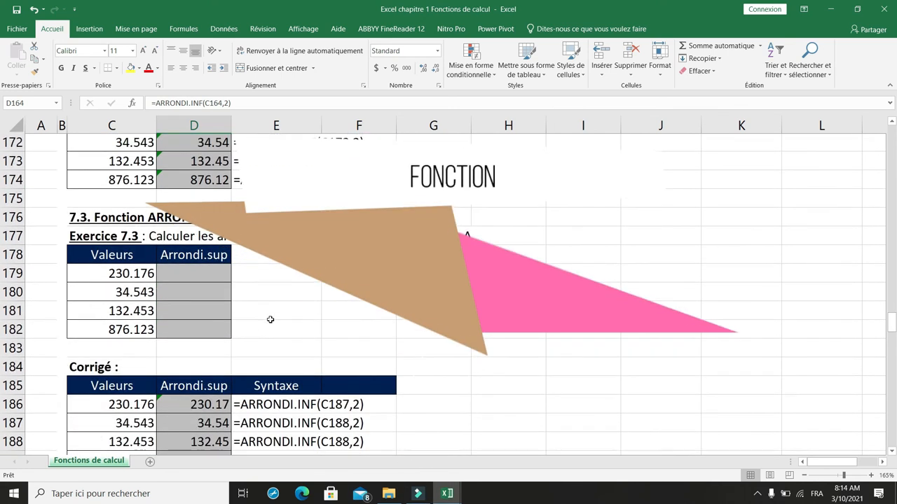
{"action": "left_click", "coordinate": [194, 275]}
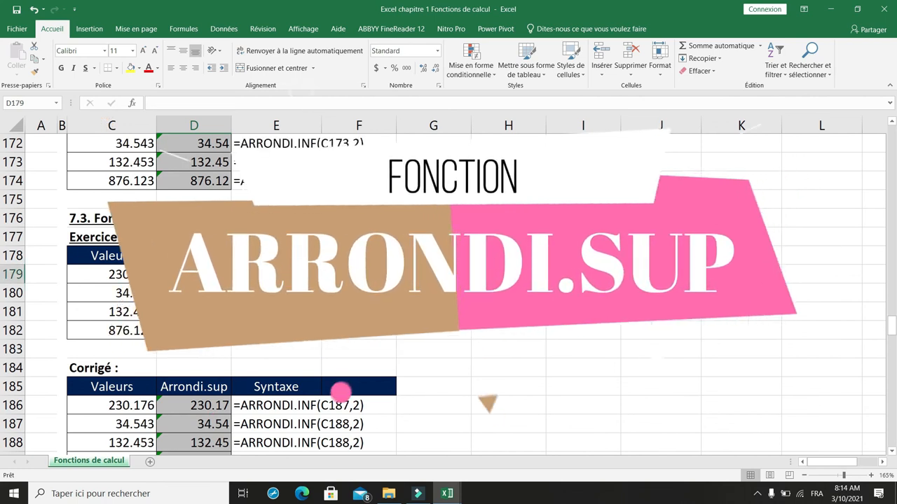
{"action": "type", "text": "="}
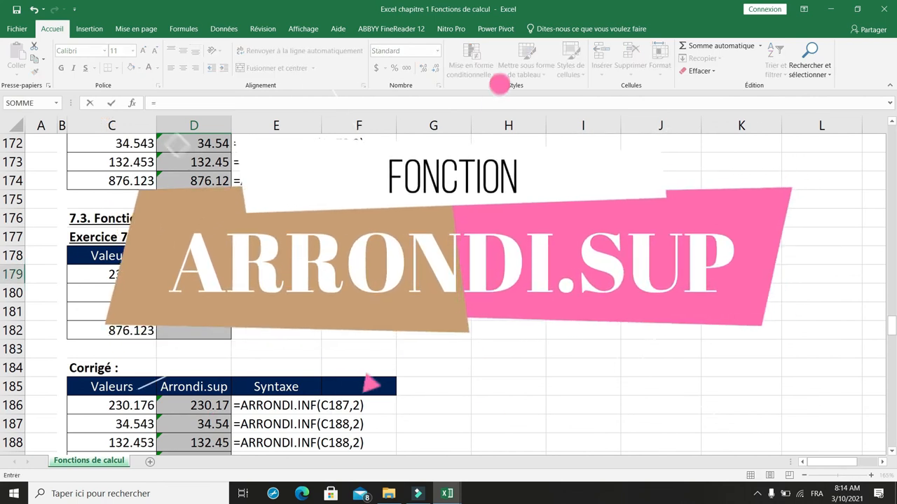
{"action": "type", "text": "arr"}
{"action": "double_click", "coordinate": [197, 319]}
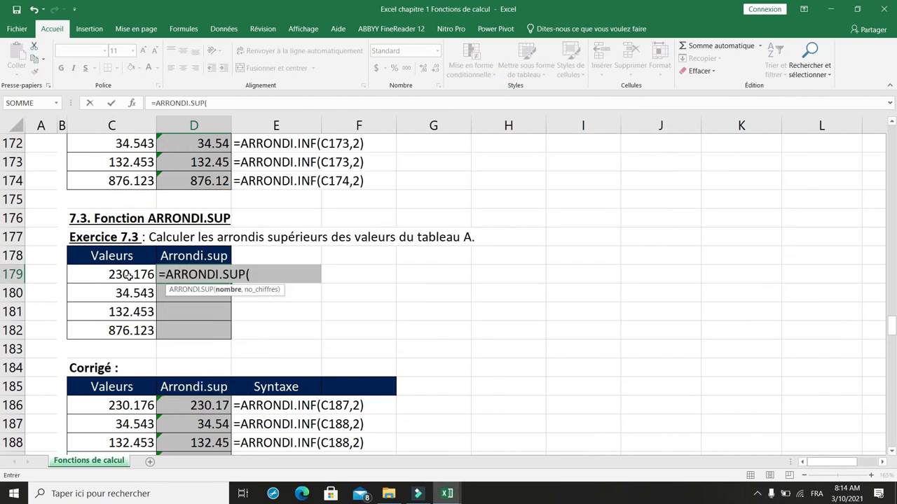
{"action": "left_click", "coordinate": [128, 275]}
{"action": "type", "text": ",2"}
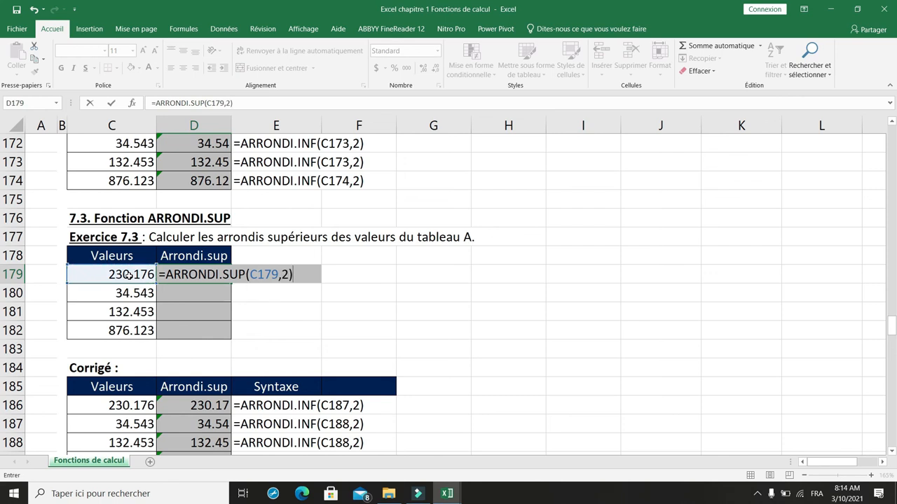
{"action": "key", "text": "Return"}
- Compare D179 with the ARRONDI.INF result in D171, and fill the ARRONDI.SUP formula down to D182
{"action": "left_click", "coordinate": [172, 274]}
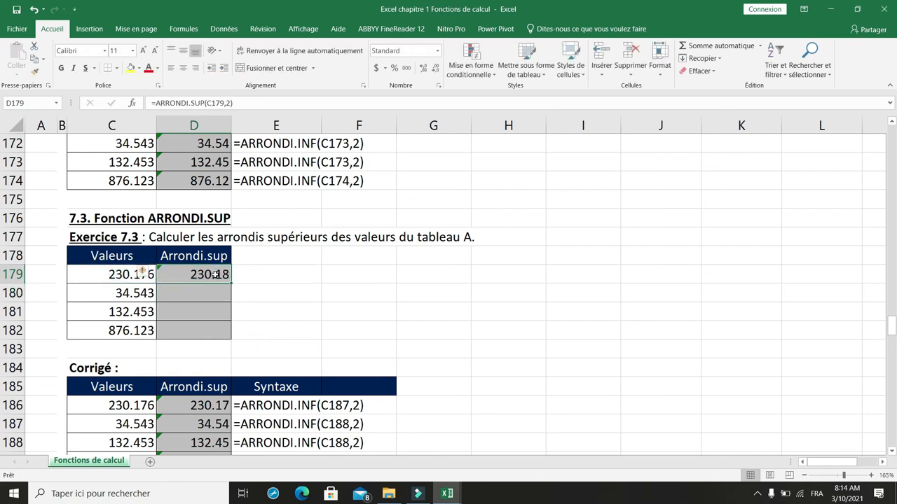
{"action": "scroll", "coordinate": [286, 258], "scroll_direction": "up", "scroll_amount": 1}
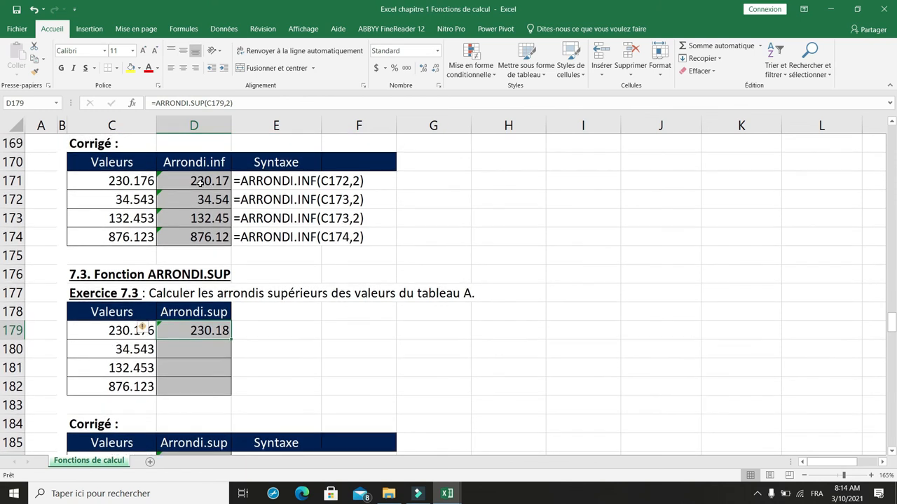
{"action": "left_click", "coordinate": [214, 182]}
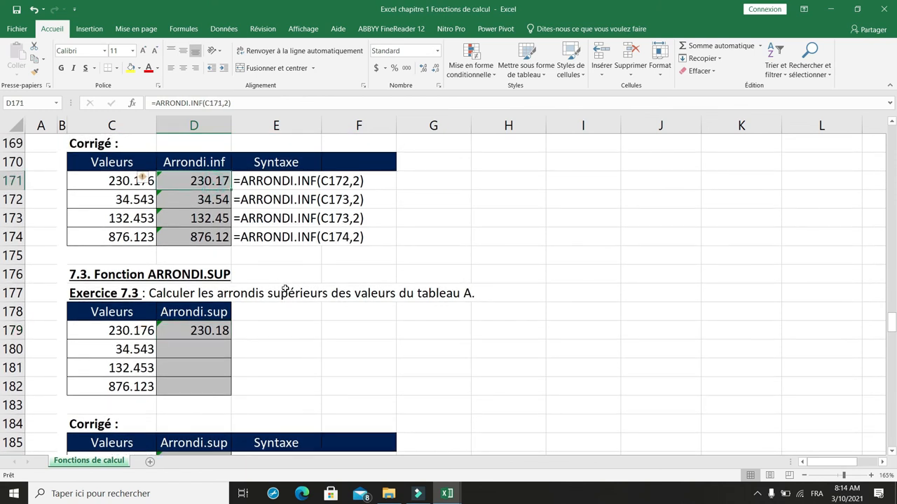
{"action": "scroll", "coordinate": [279, 305], "scroll_direction": "down", "scroll_amount": 1}
{"action": "left_click", "coordinate": [203, 287]}
{"action": "scroll", "coordinate": [203, 287], "scroll_direction": "down", "scroll_amount": 1}
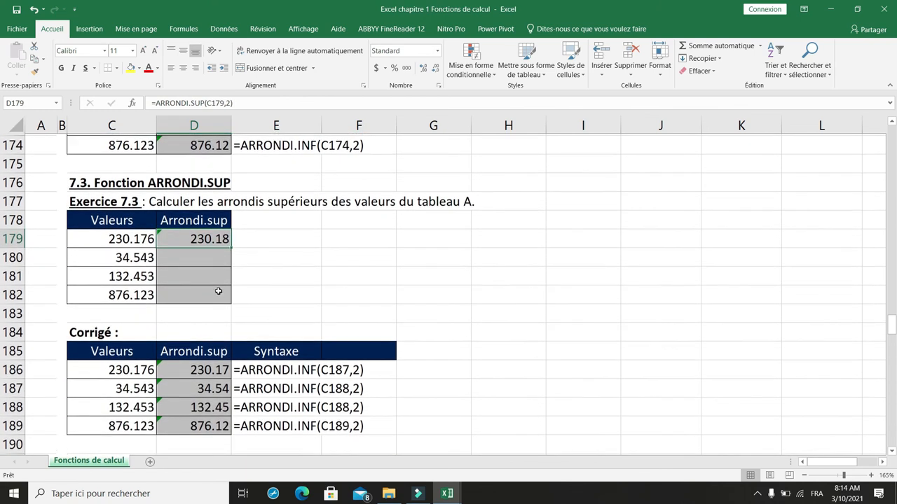
{"action": "left_click_drag", "start_coordinate": [231, 247], "coordinate": [231, 299]}
{"action": "left_click", "coordinate": [210, 256]}
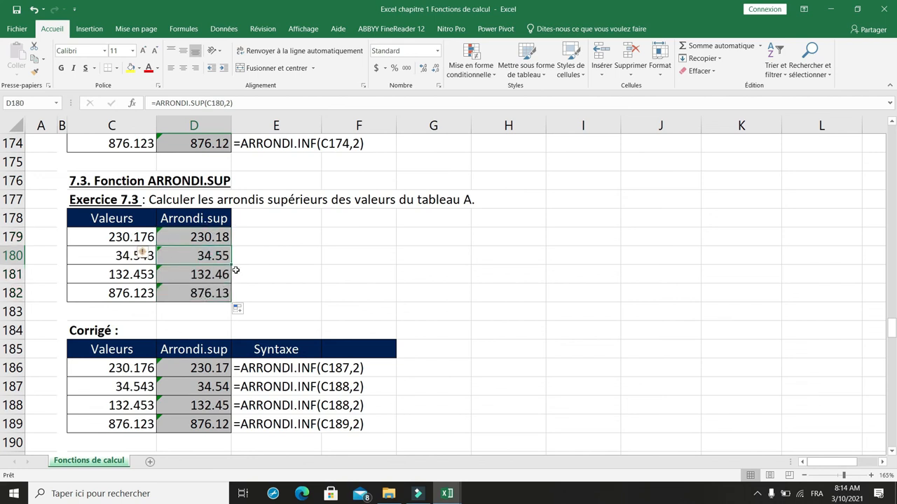
{"action": "scroll", "coordinate": [231, 274], "scroll_direction": "down", "scroll_amount": 3}
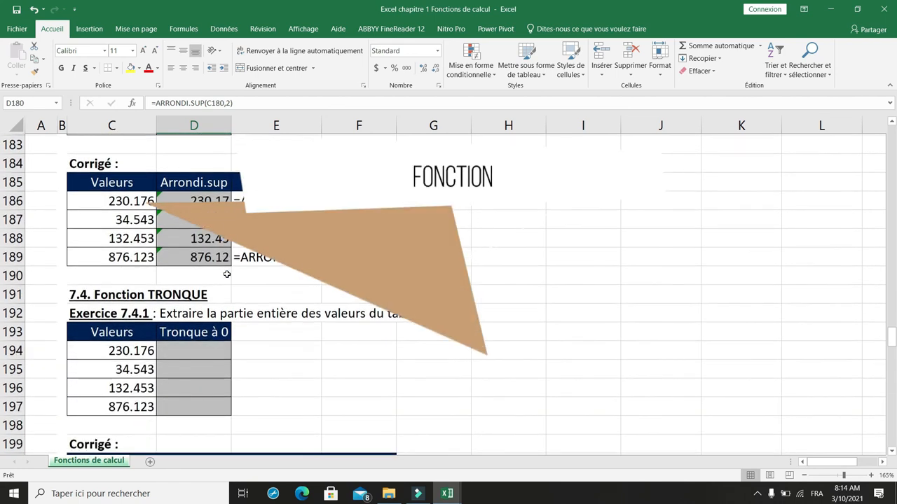
- Extract the integer part of the Exercice 7.4.1 values with =TRONQUE(C194,0) in D194, filled down to D197
{"action": "scroll", "coordinate": [227, 274], "scroll_direction": "down", "scroll_amount": 2}
{"action": "left_click", "coordinate": [227, 274]}
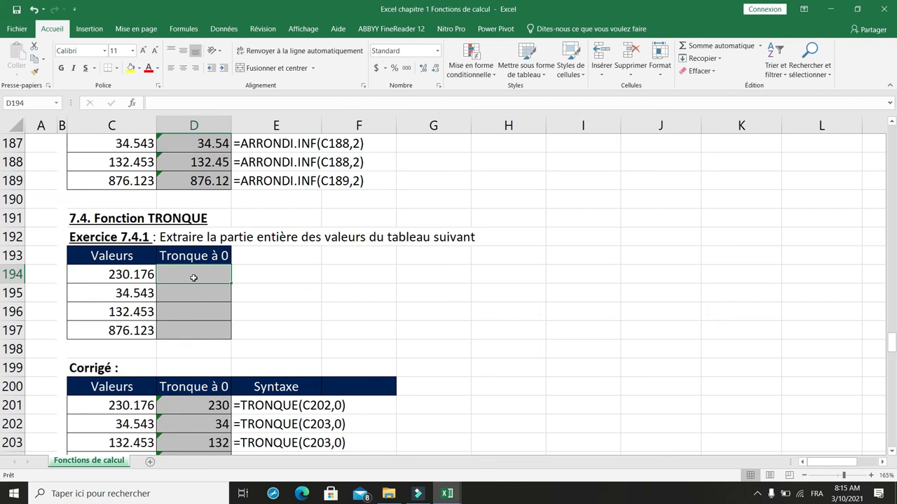
{"action": "type", "text": "="}
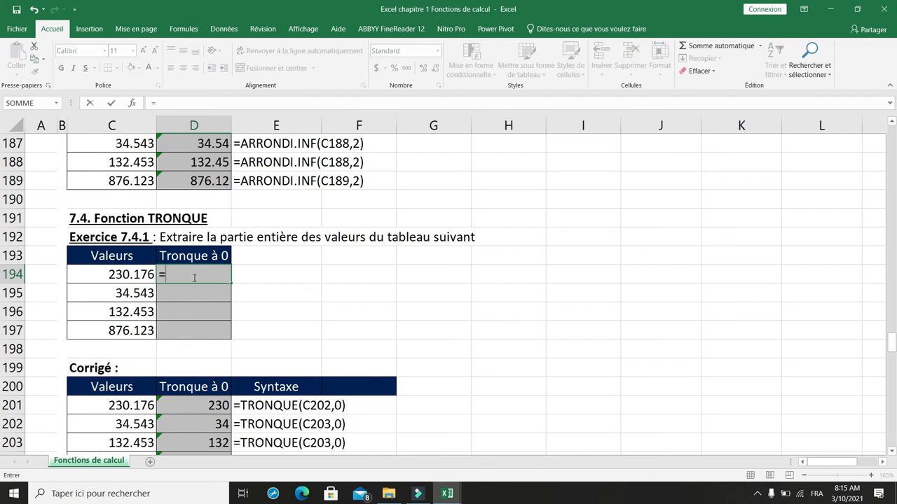
{"action": "type", "text": "trONQUE("}
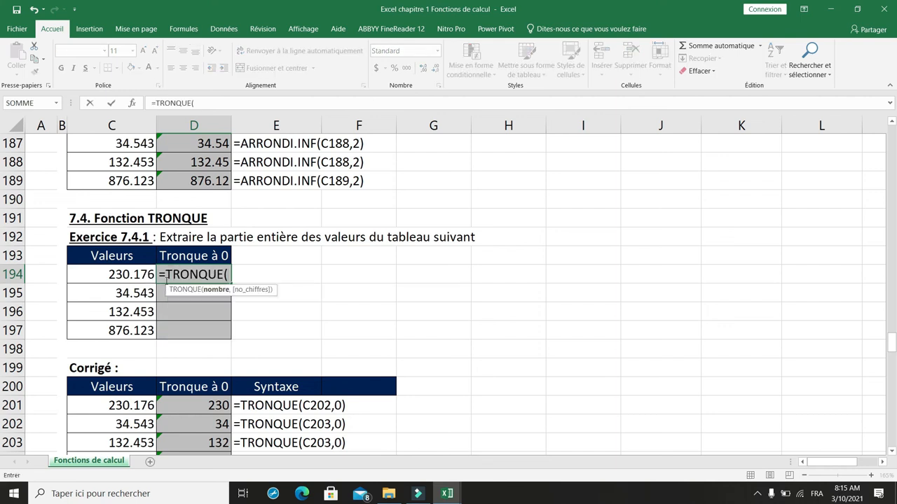
{"action": "left_click", "coordinate": [134, 274]}
{"action": "type", "text": ",0)"}
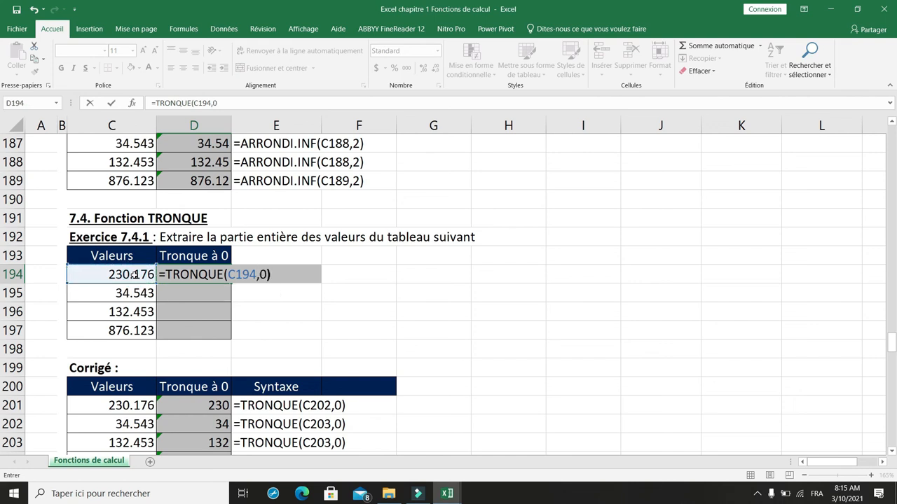
{"action": "key", "text": "Return"}
{"action": "left_click", "coordinate": [192, 277]}
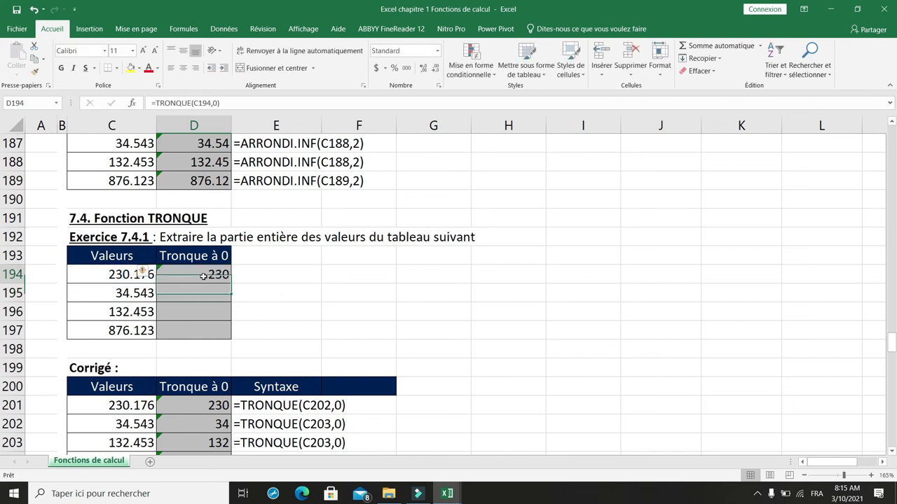
{"action": "left_click_drag", "start_coordinate": [229, 283], "coordinate": [229, 338]}
- Truncate the Exercice 7.4.2 values to one decimal with =TRONQUE(C208,1) in D208, filled down to D211
{"action": "scroll", "coordinate": [229, 294], "scroll_direction": "down", "scroll_amount": 5}
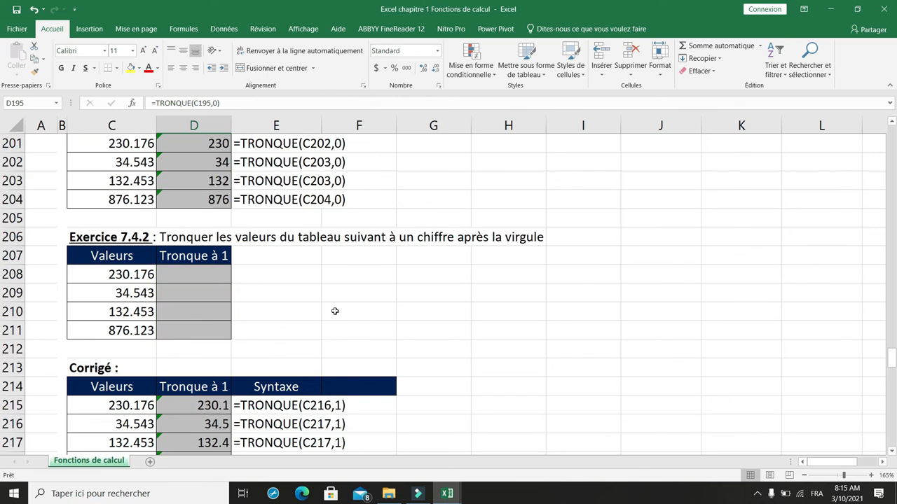
{"action": "left_click", "coordinate": [190, 276]}
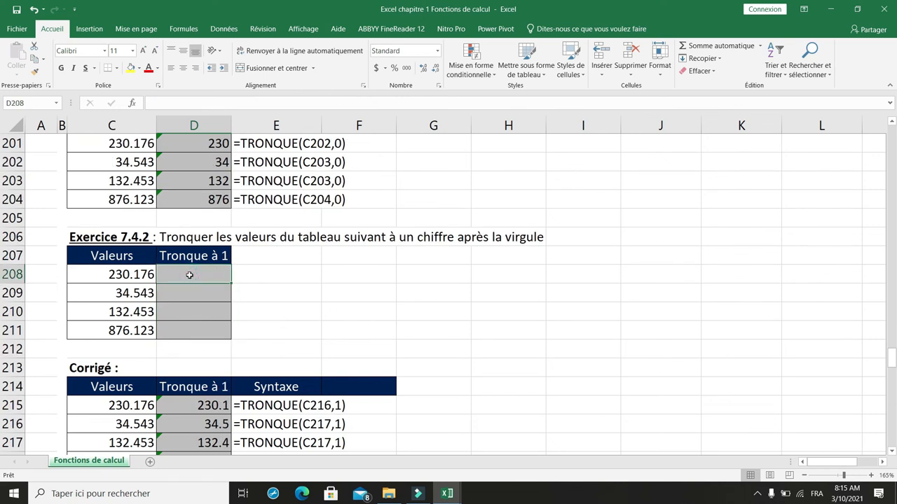
{"action": "type", "text": "=tr"}
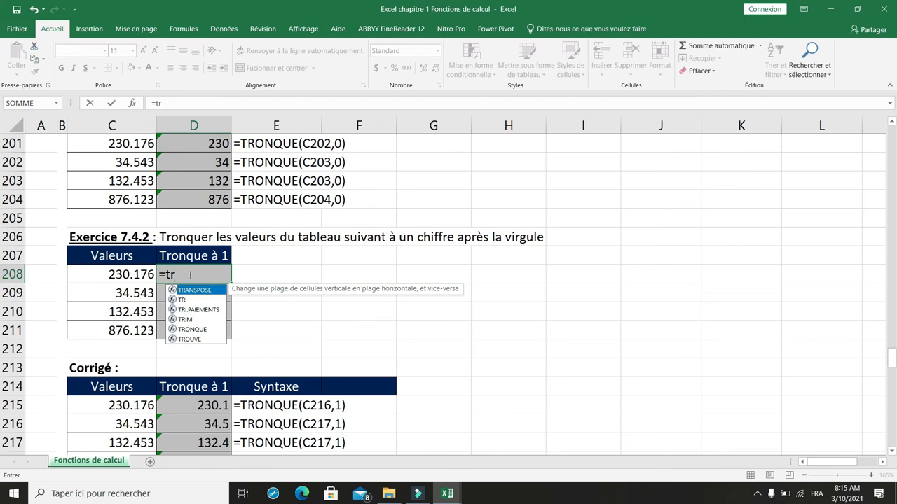
{"action": "left_click", "coordinate": [204, 330]}
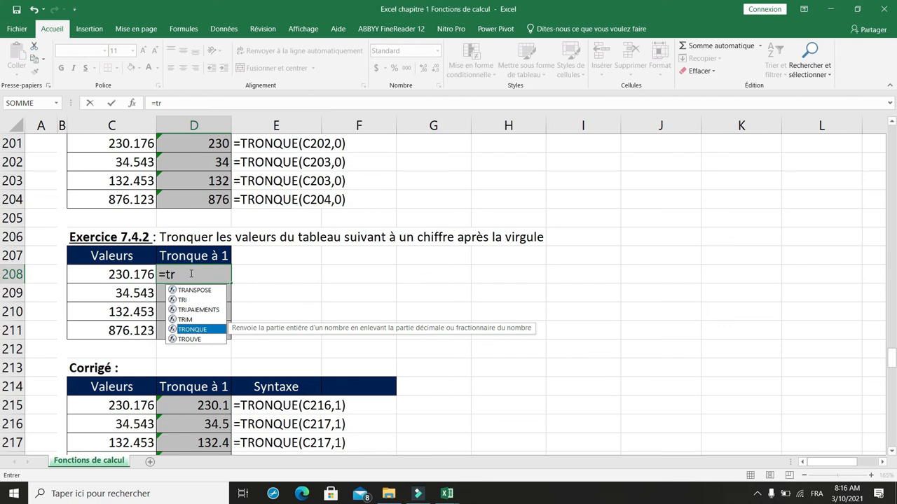
{"action": "double_click", "coordinate": [192, 330]}
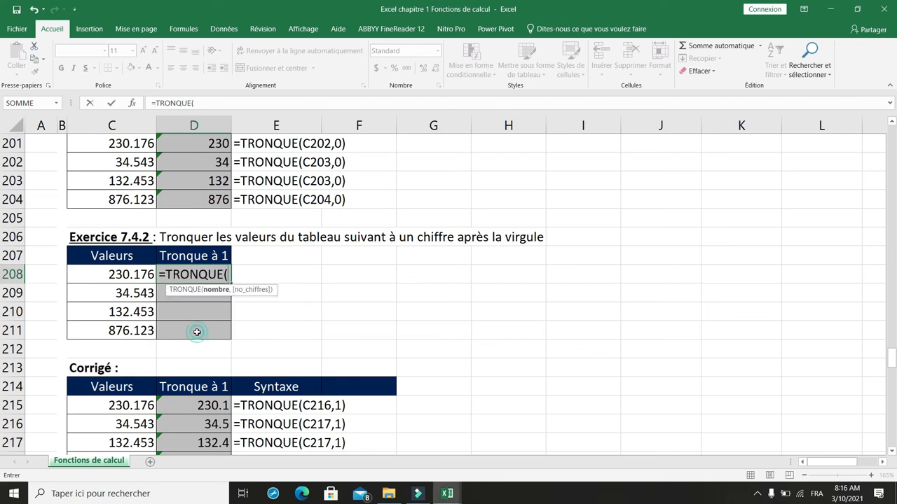
{"action": "left_click", "coordinate": [141, 278]}
{"action": "type", "text": ","}
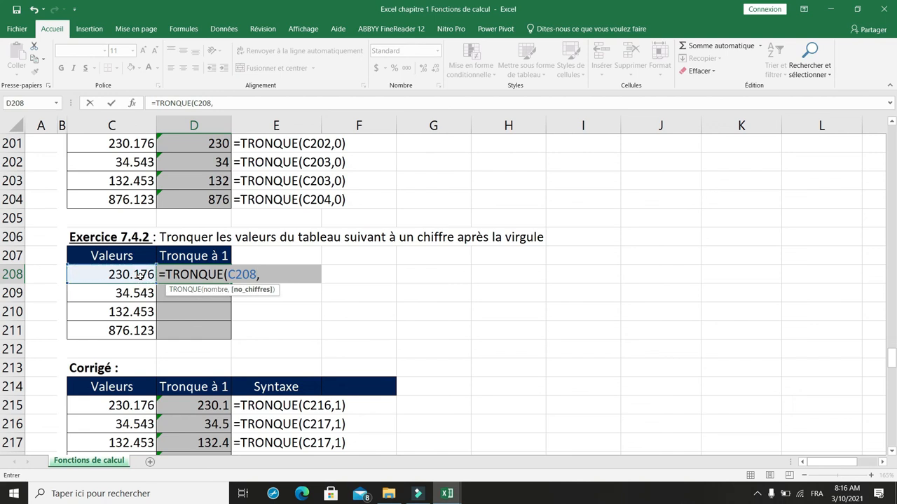
{"action": "type", "text": "1)"}
{"action": "key", "text": "Return"}
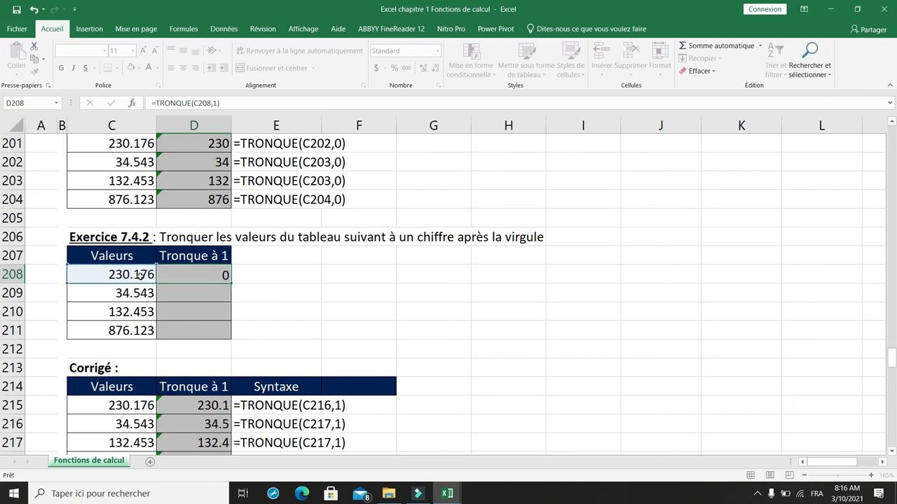
{"action": "left_click", "coordinate": [221, 275]}
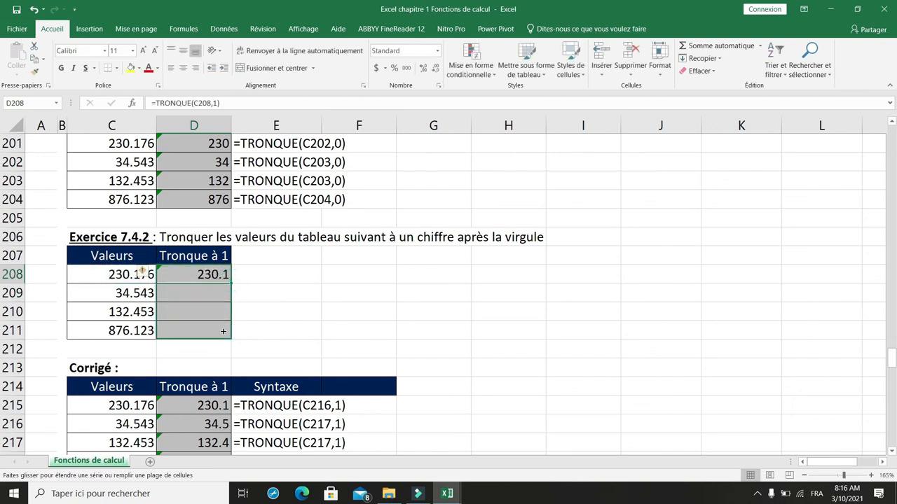